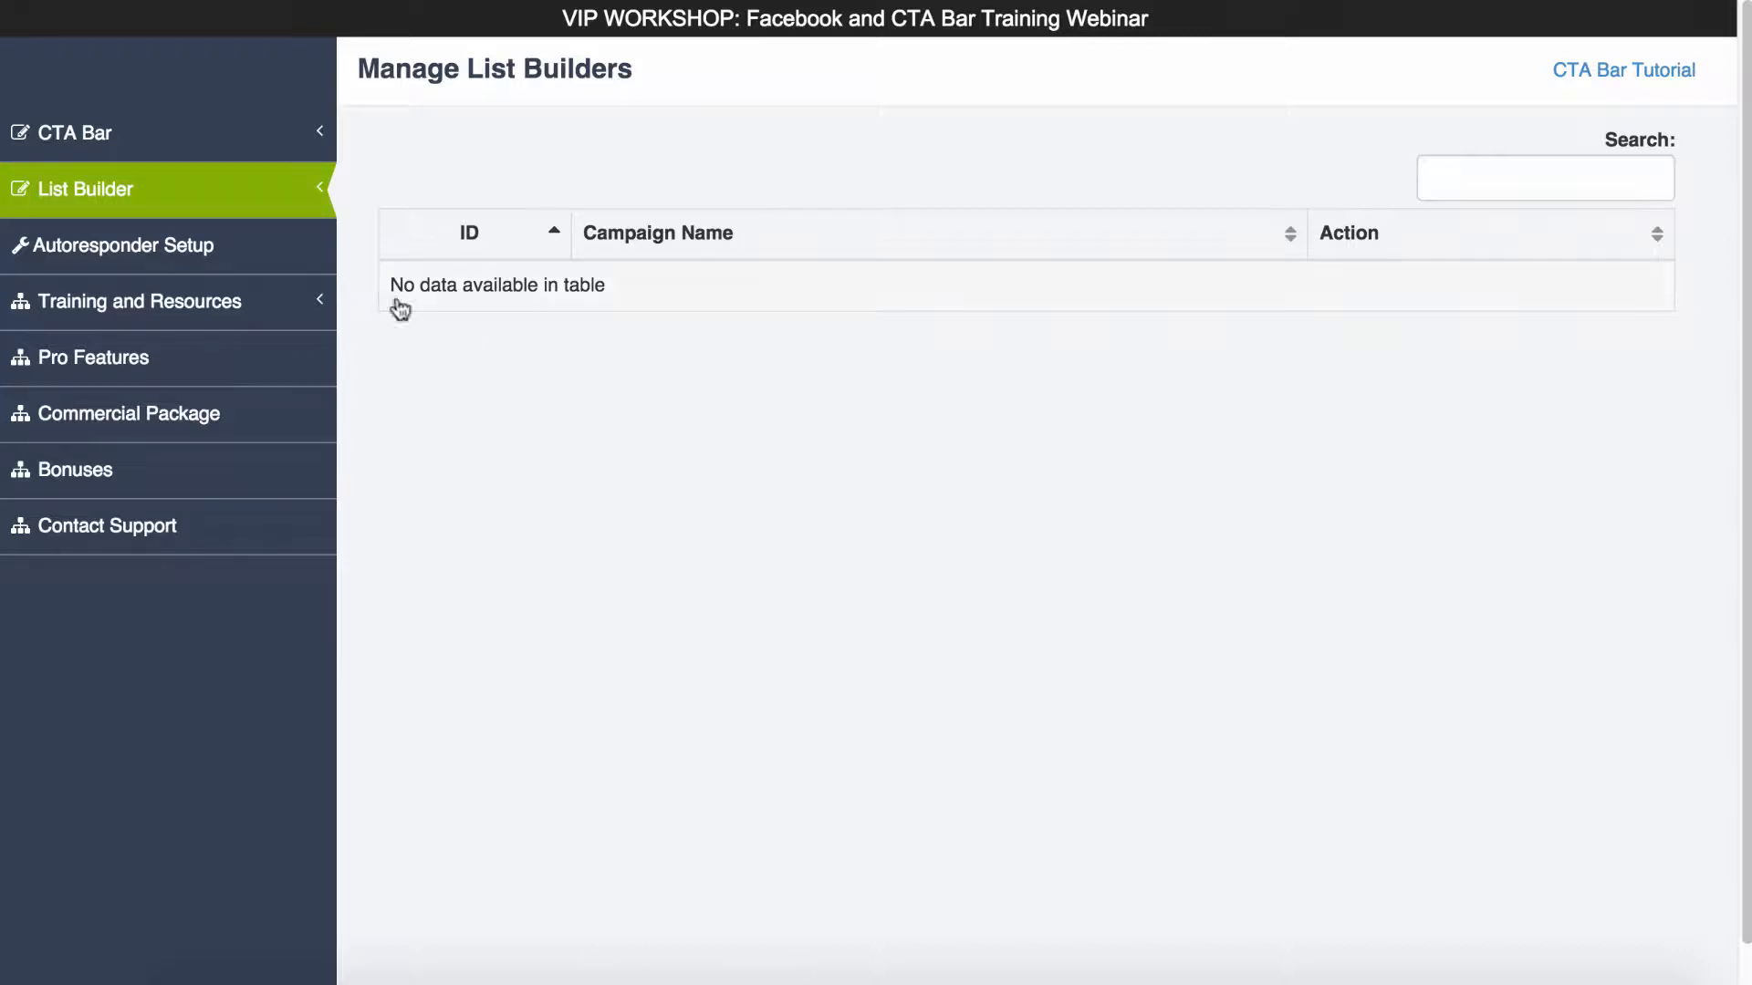
# - Add a new list builder and name the list Tutorial - 01
pyautogui.click(128, 192)
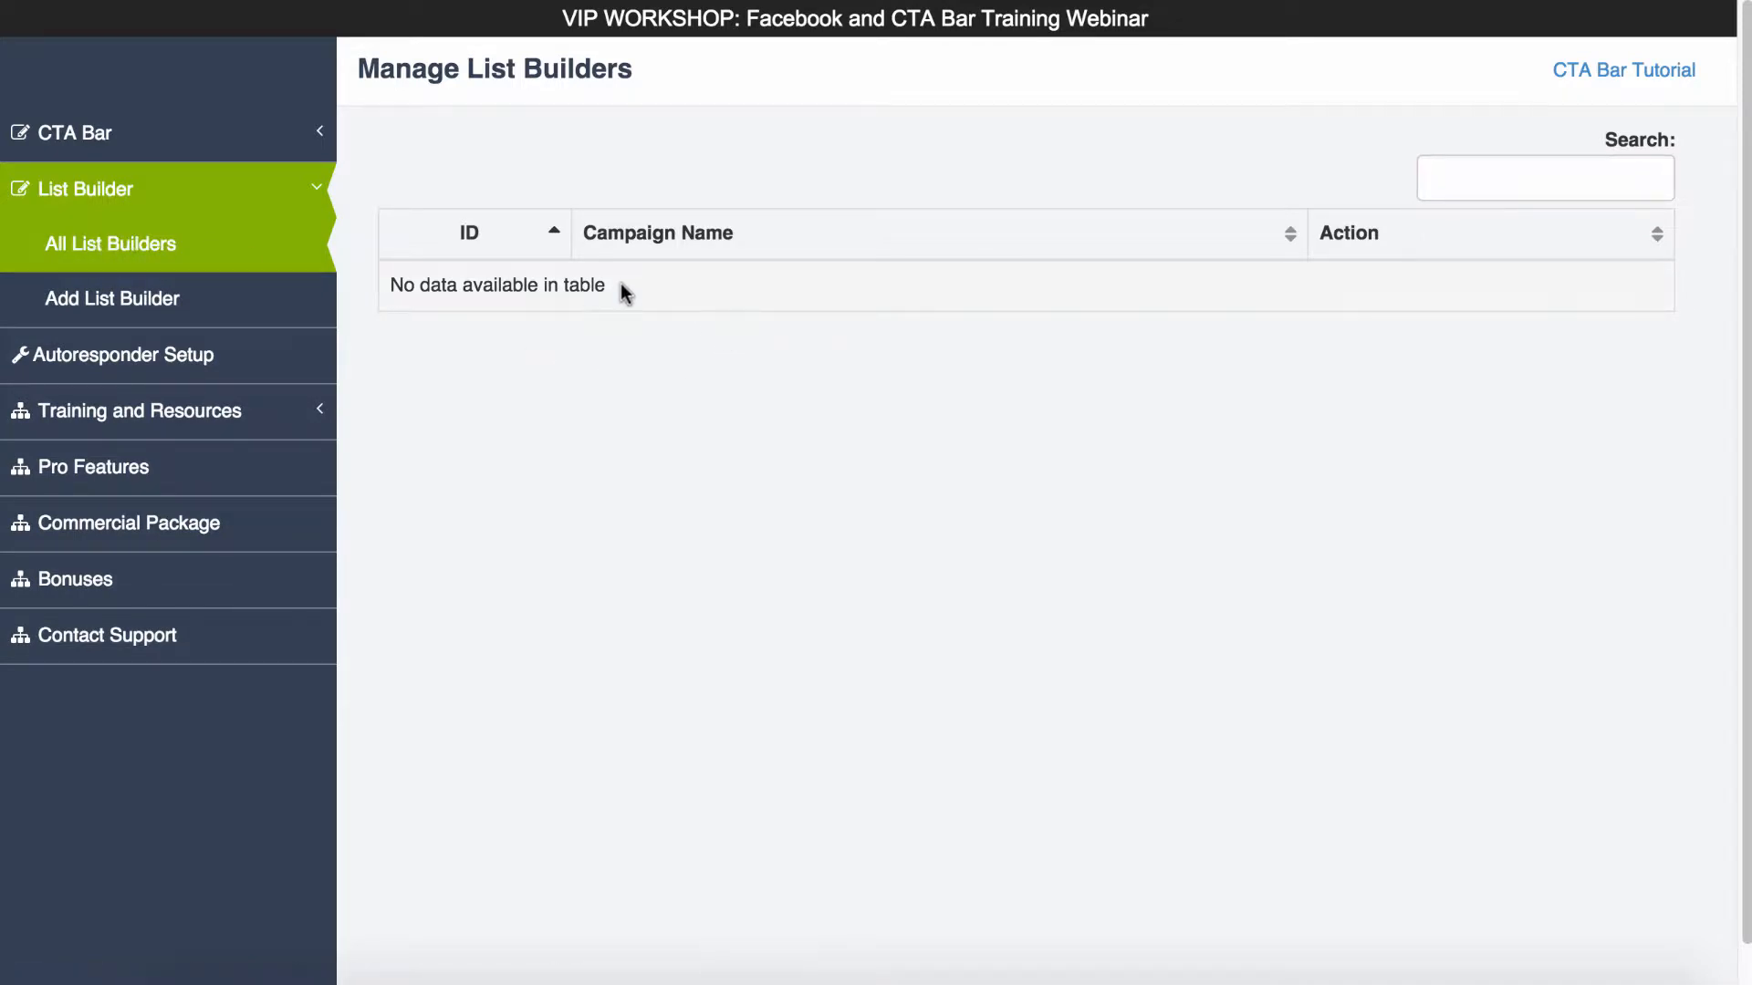
pyautogui.click(135, 306)
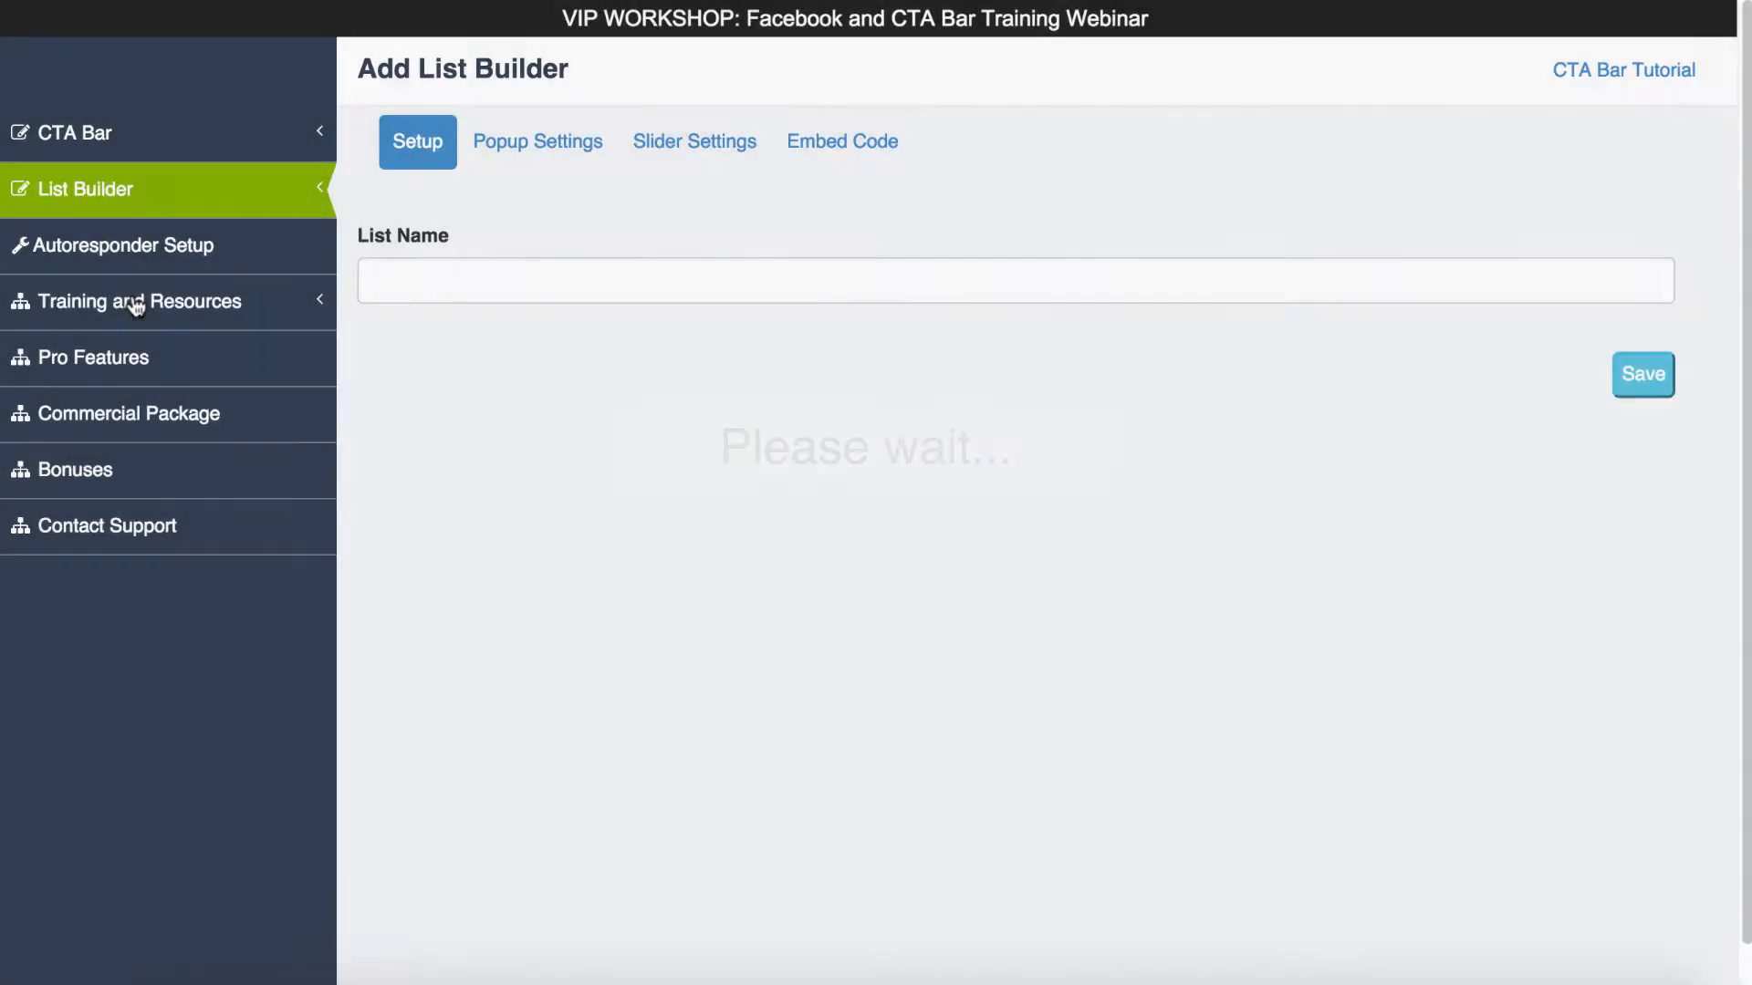
pyautogui.click(490, 285)
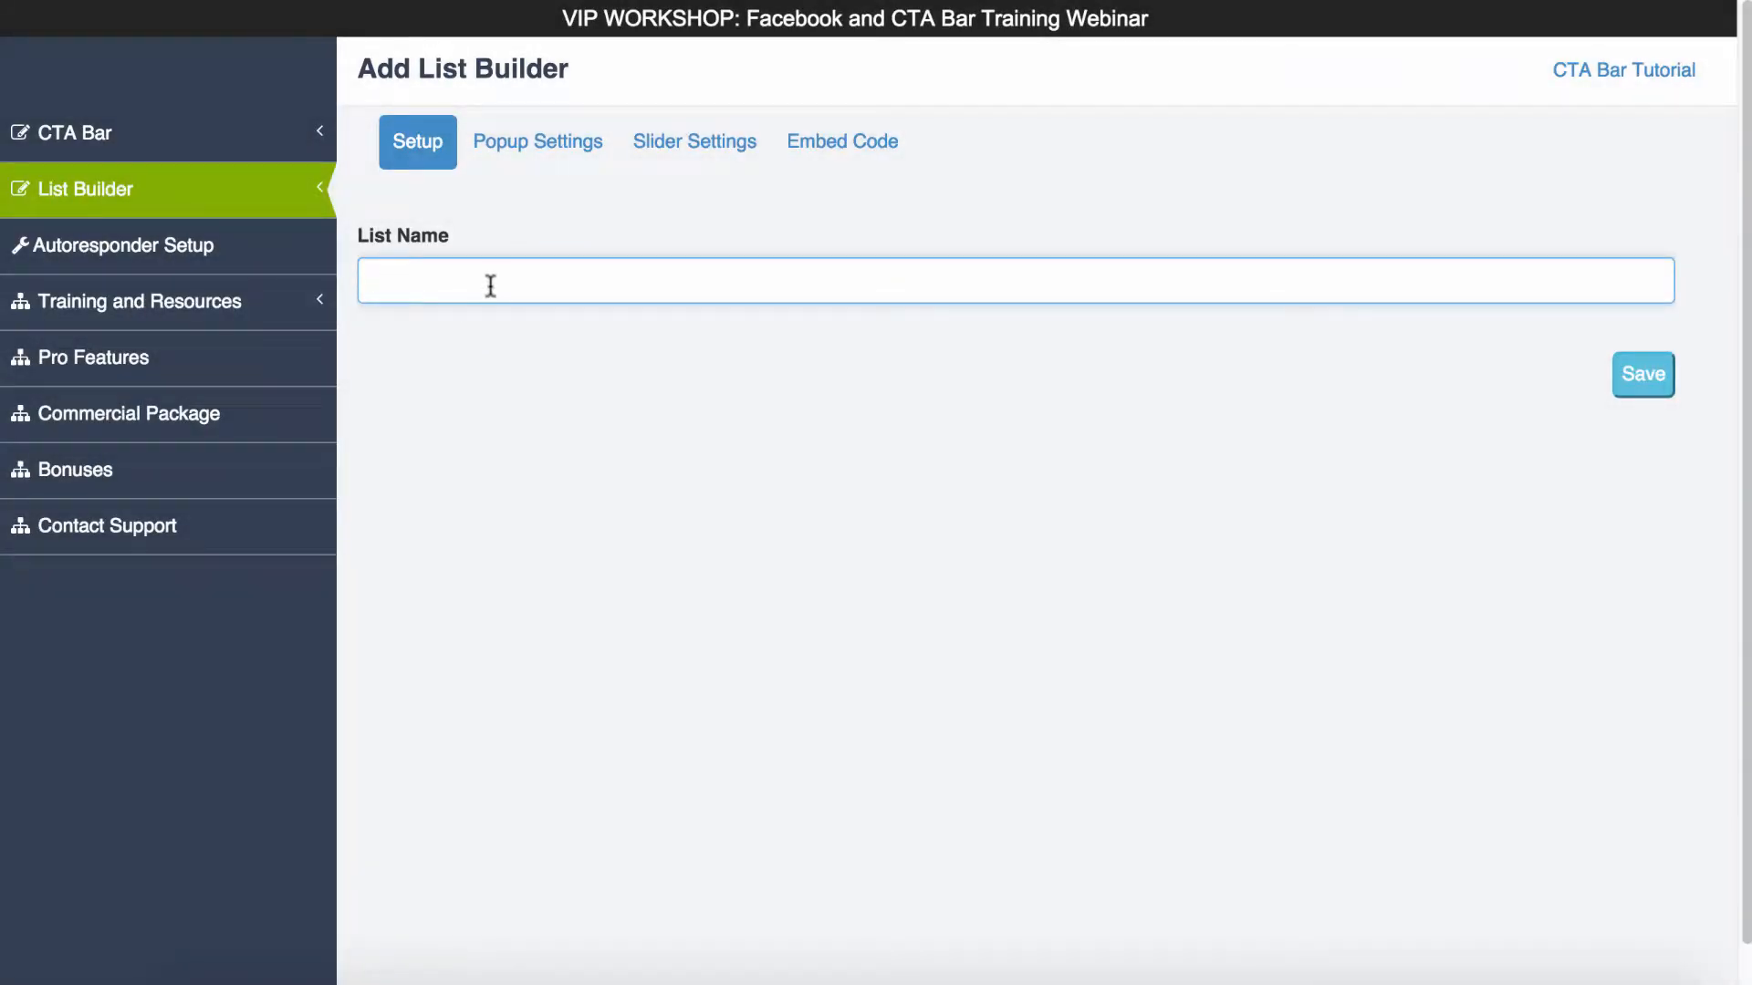
pyautogui.write('Tutorial- 01')
pyautogui.click(442, 279)
# - Compare the layout previews of the popup and the slider in their settings
pyautogui.click(528, 156)
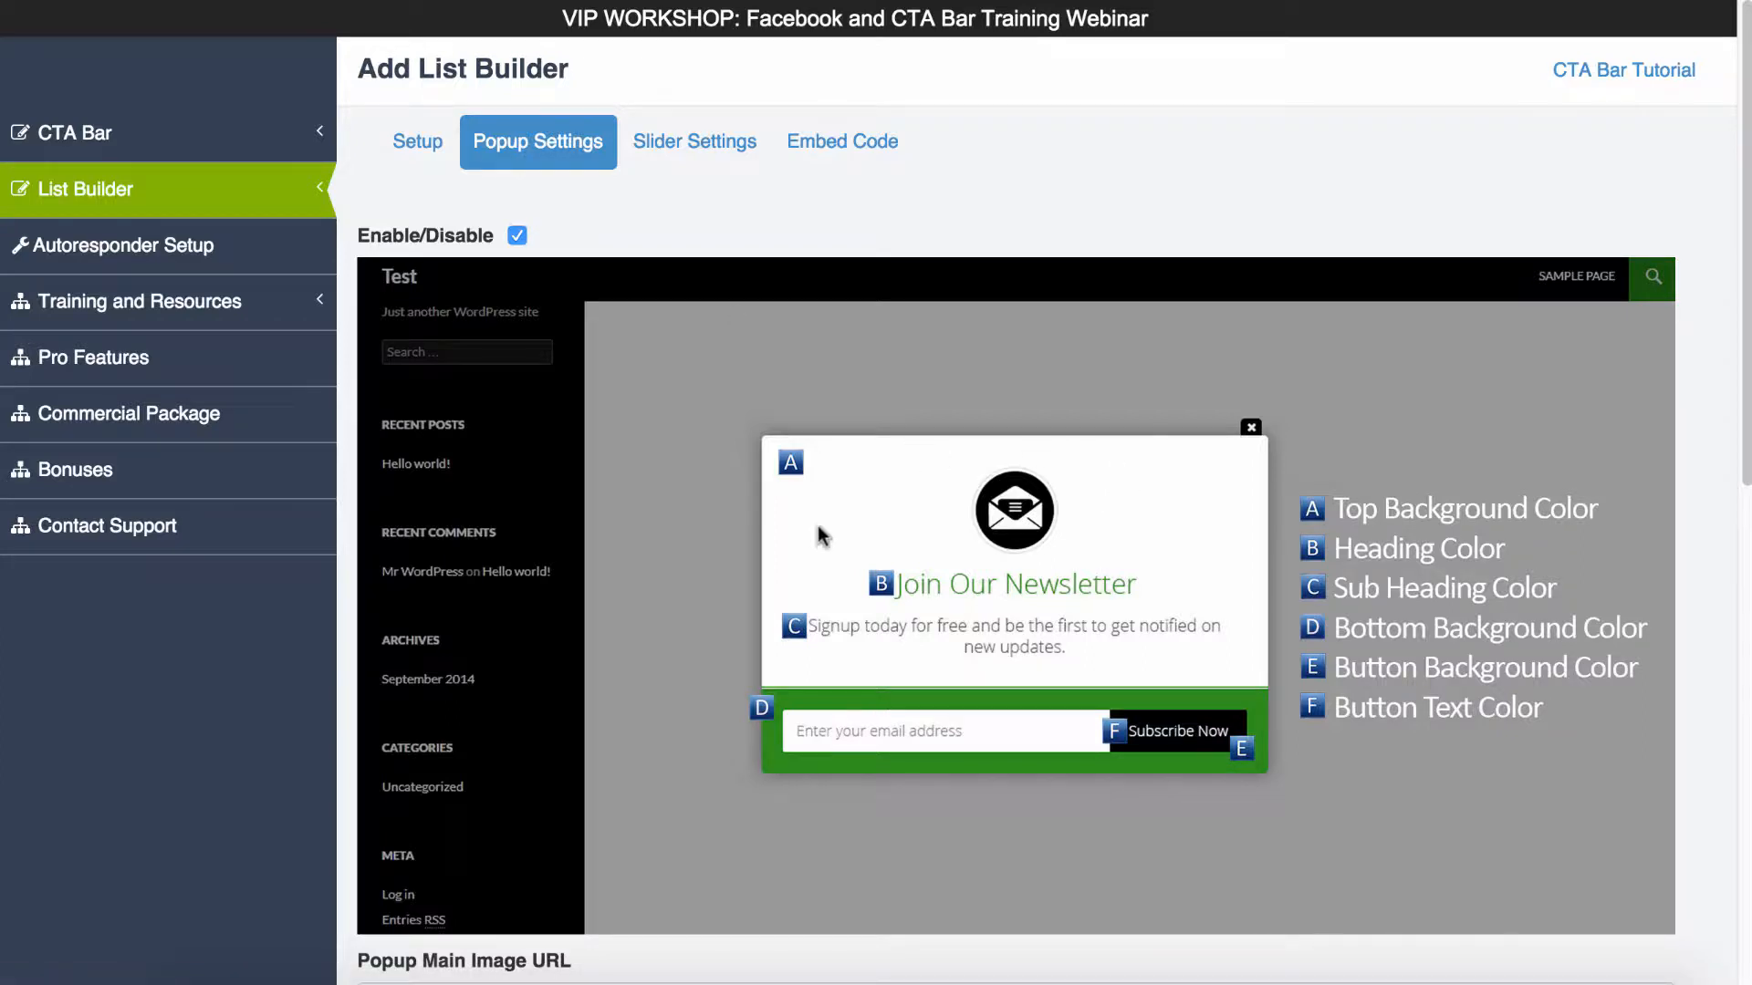
pyautogui.scroll(-1, 1381, 692)
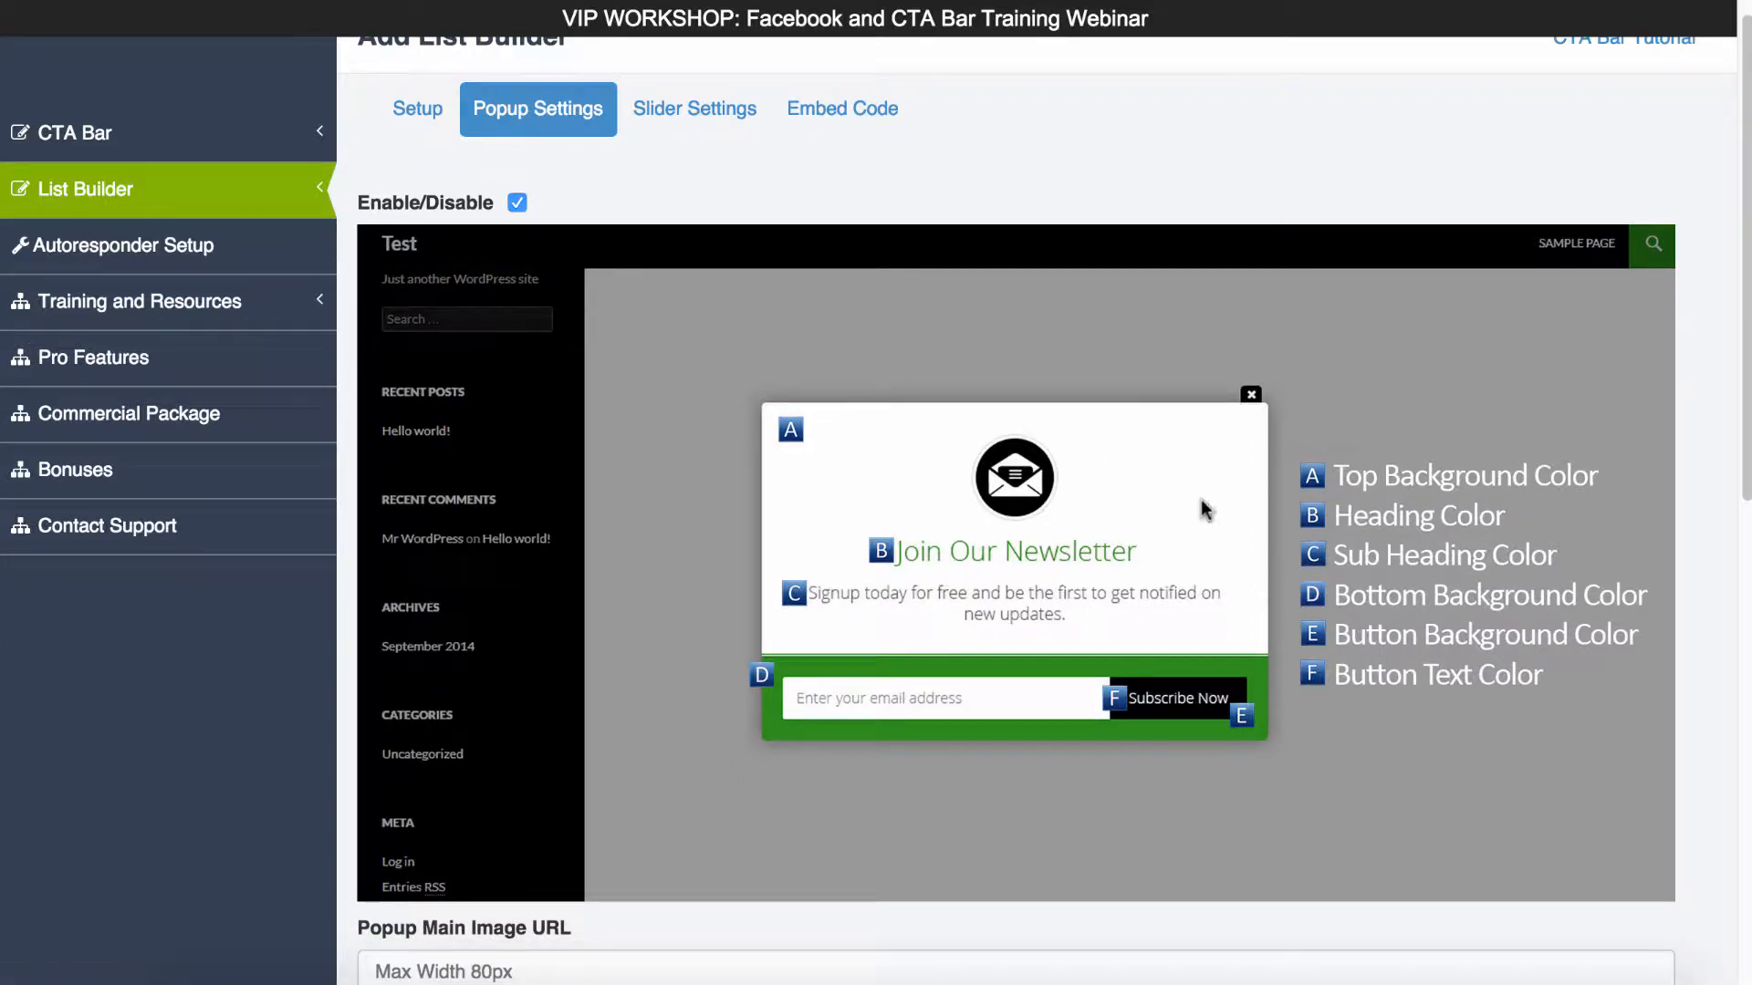
pyautogui.click(691, 114)
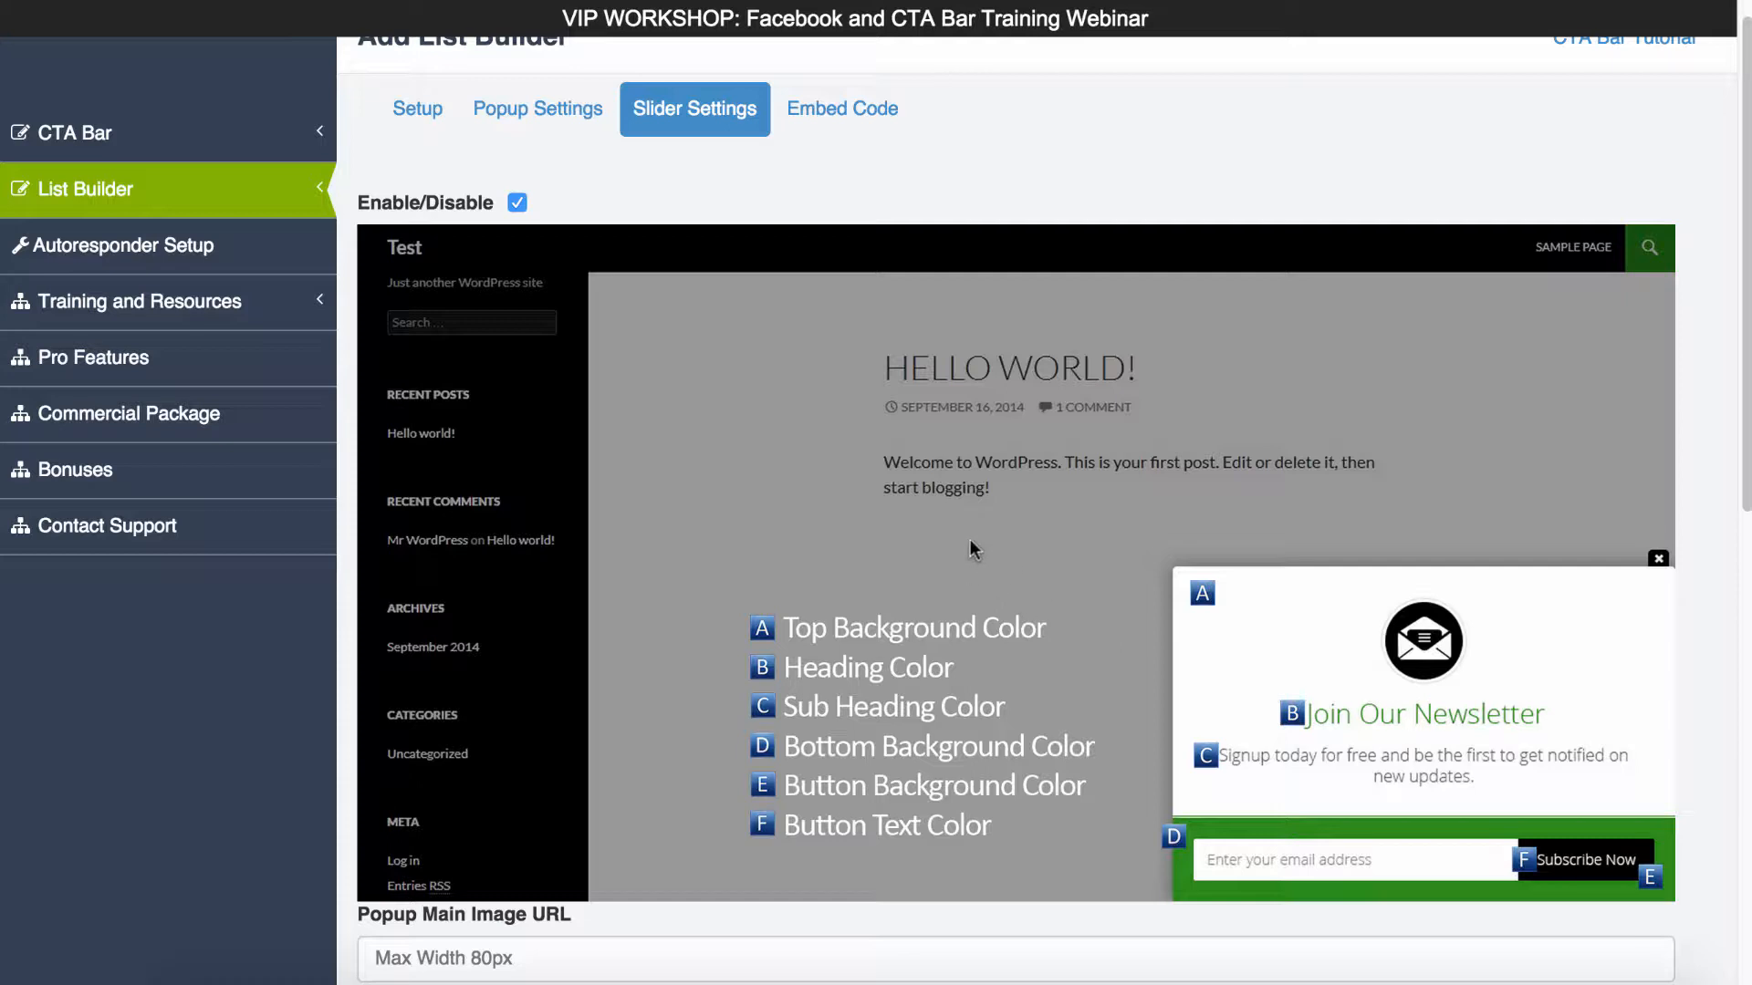
pyautogui.click(561, 123)
# - Try toggling the enable option of the popup and the slider
pyautogui.click(516, 204)
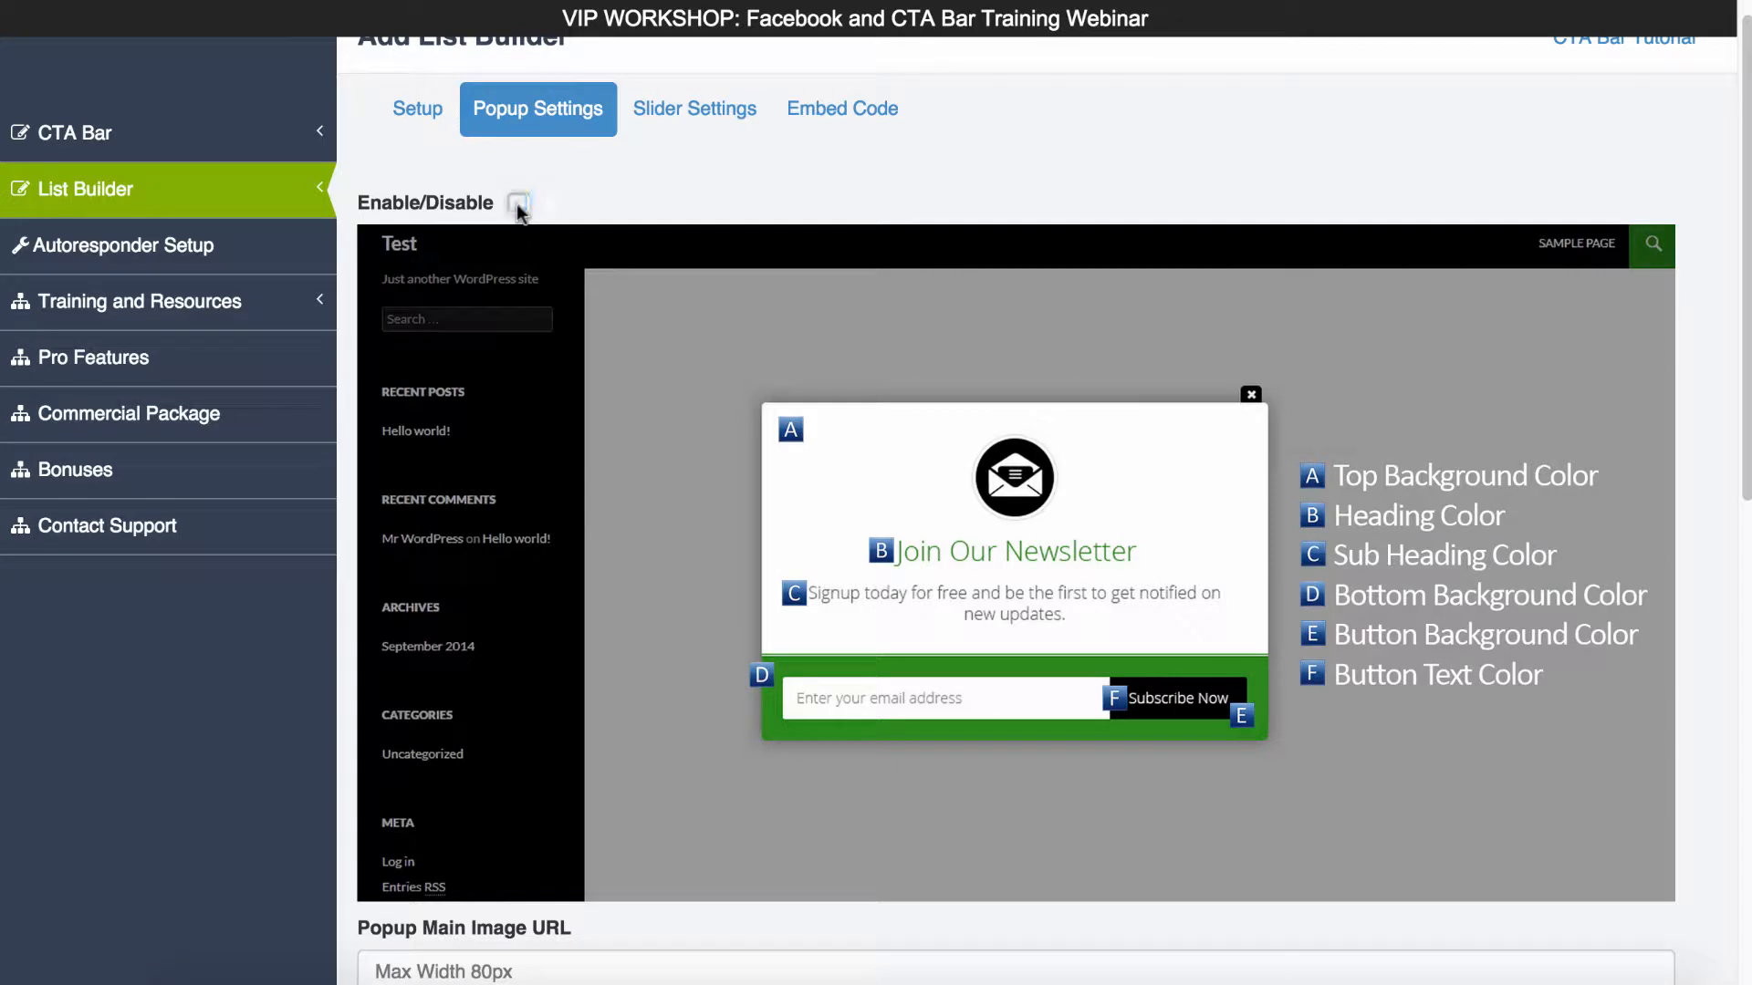
pyautogui.click(516, 205)
pyautogui.click(698, 110)
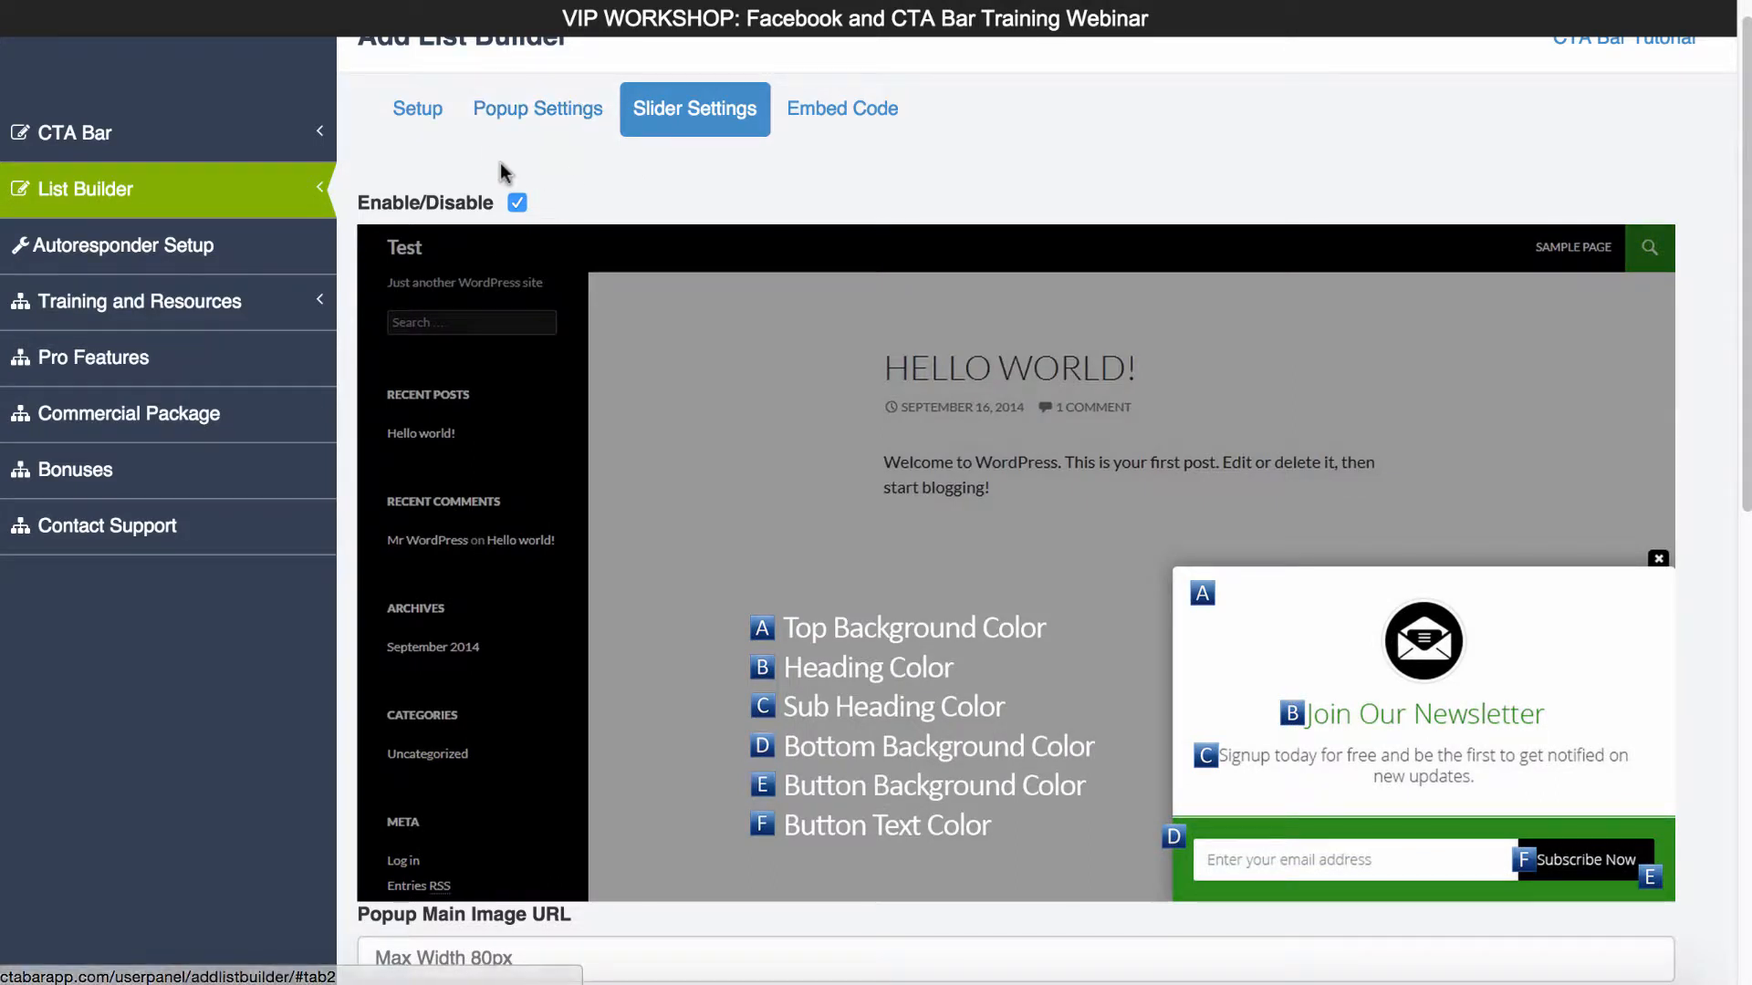
pyautogui.click(536, 114)
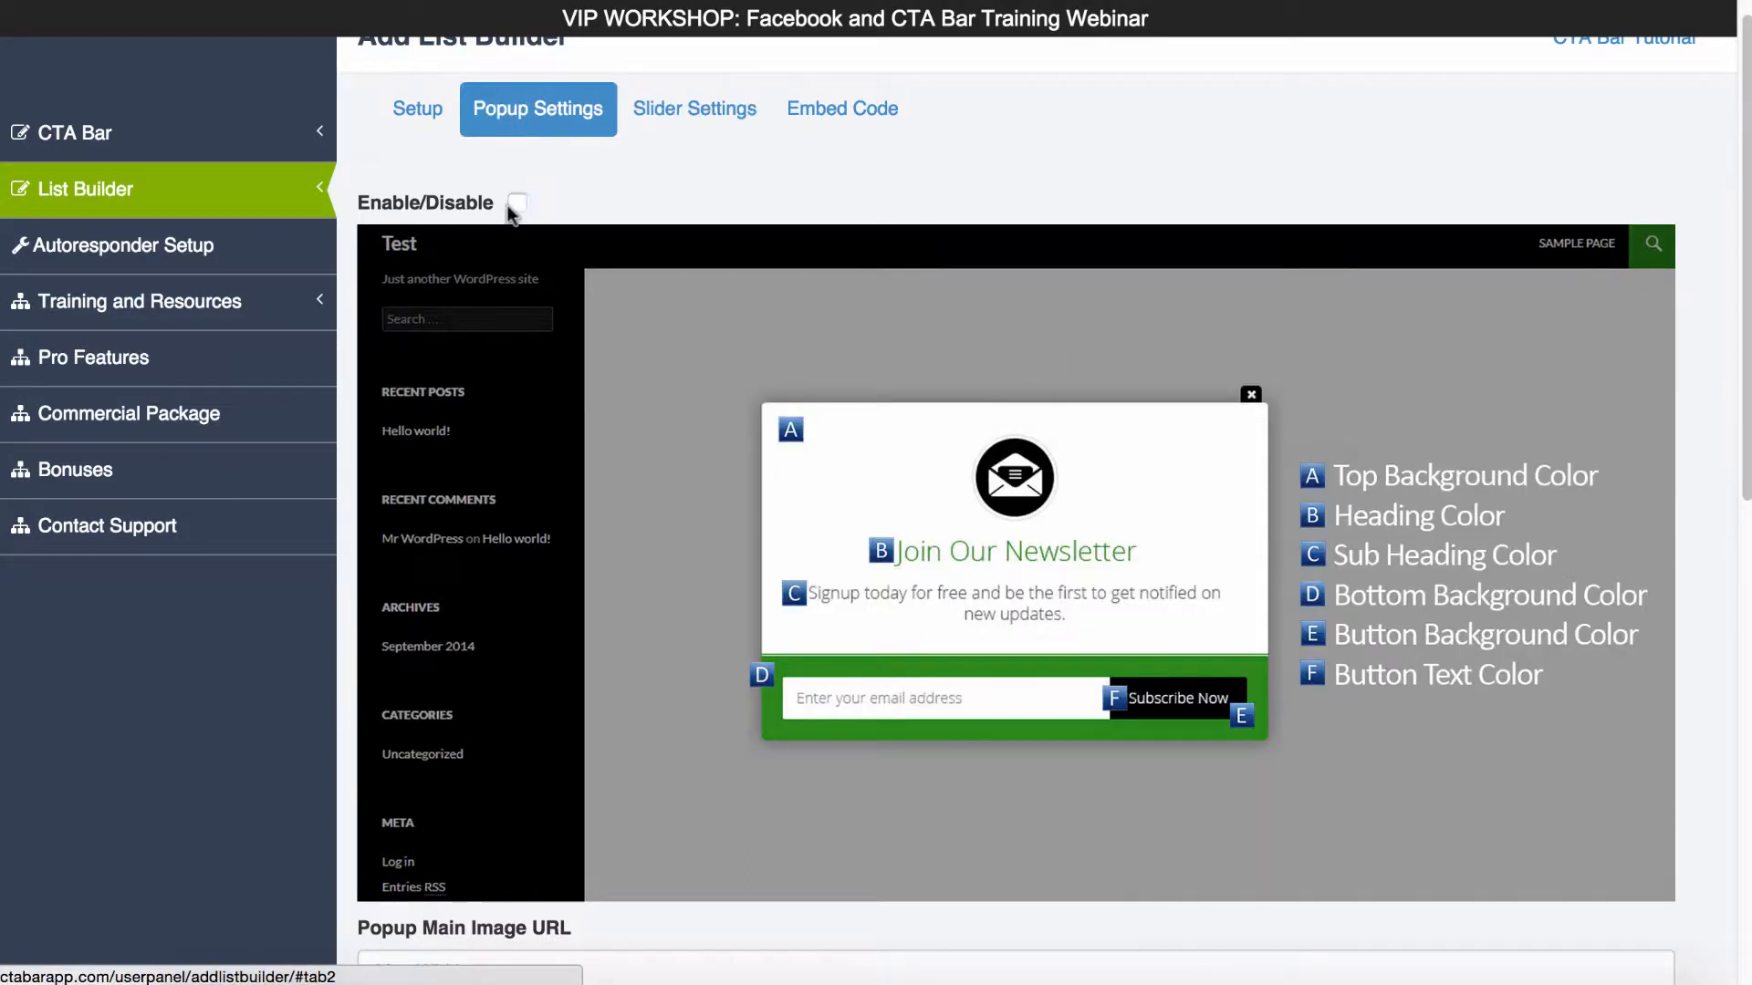
pyautogui.click(695, 109)
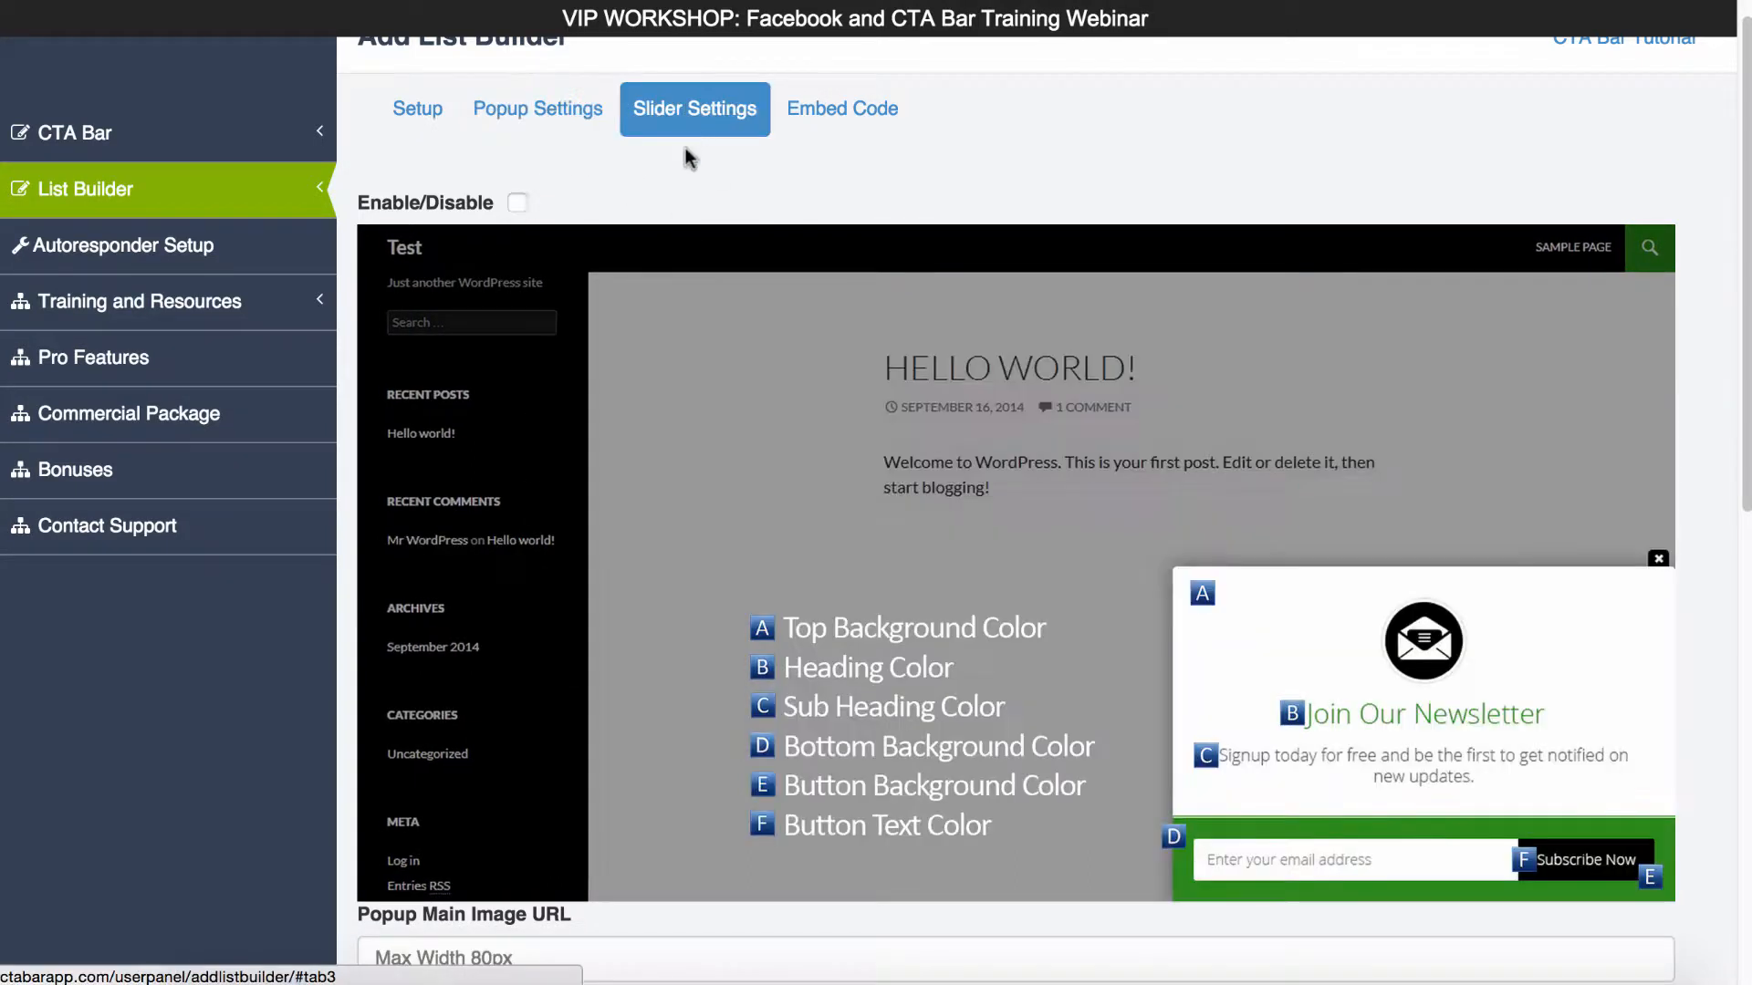
pyautogui.click(547, 109)
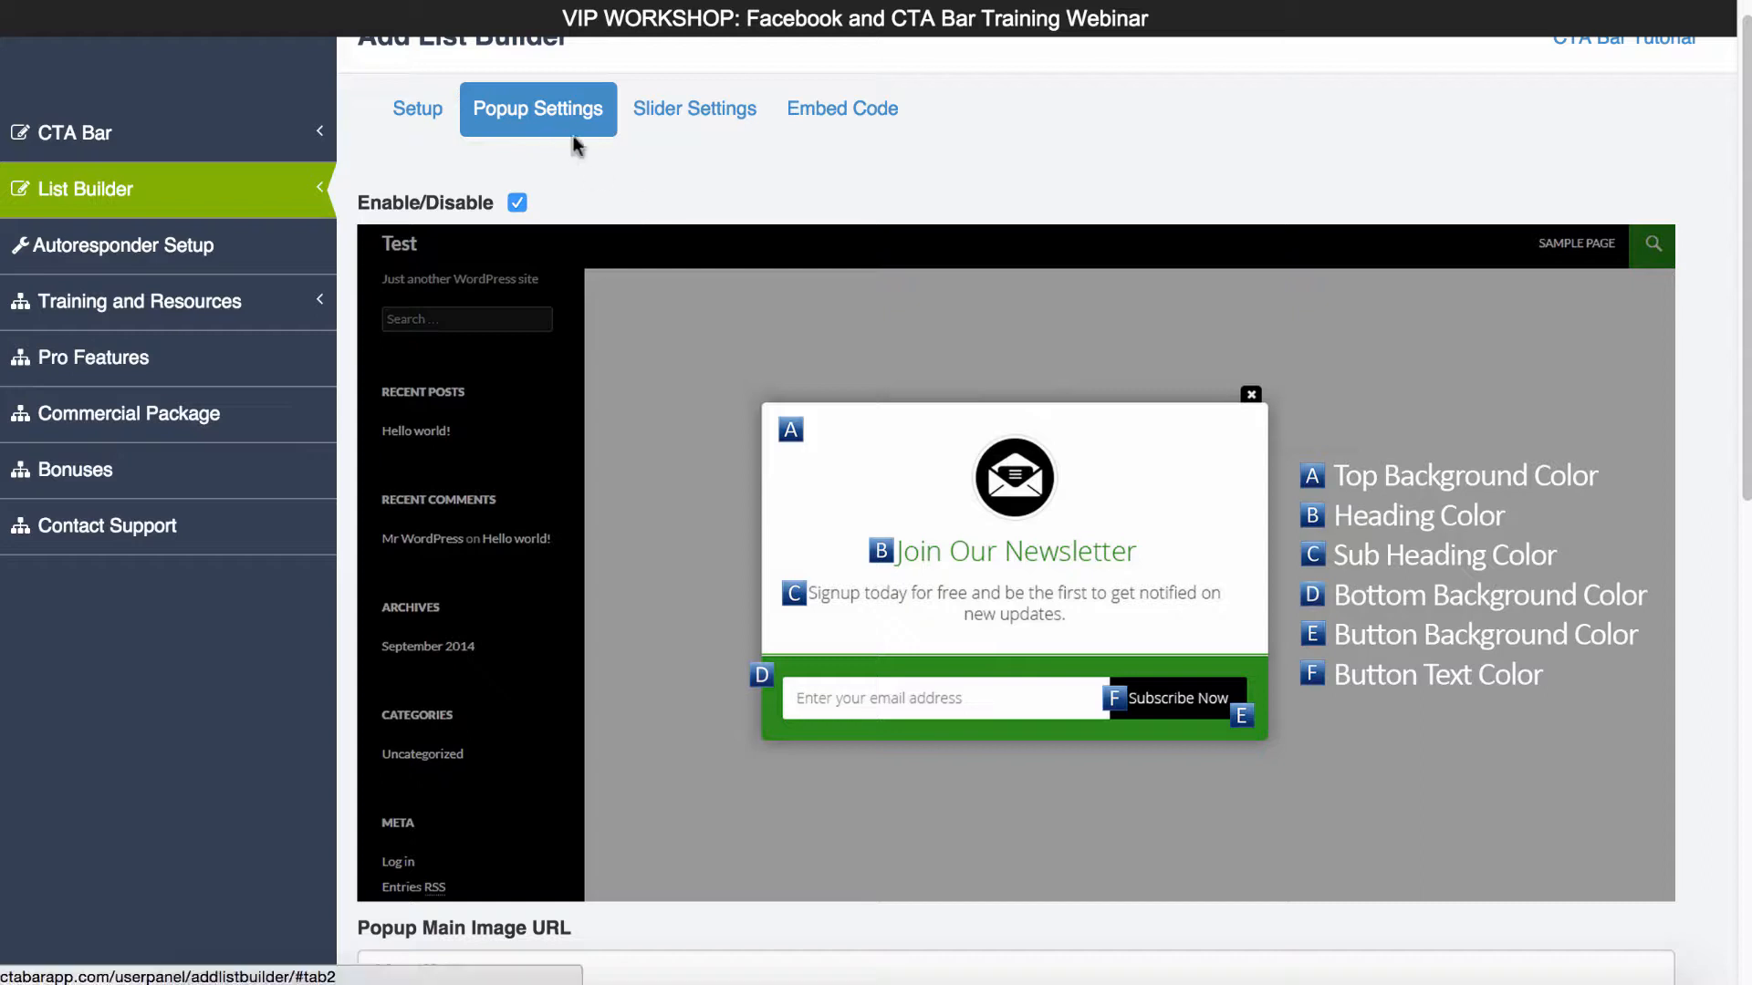
pyautogui.scroll(-2, 896, 649)
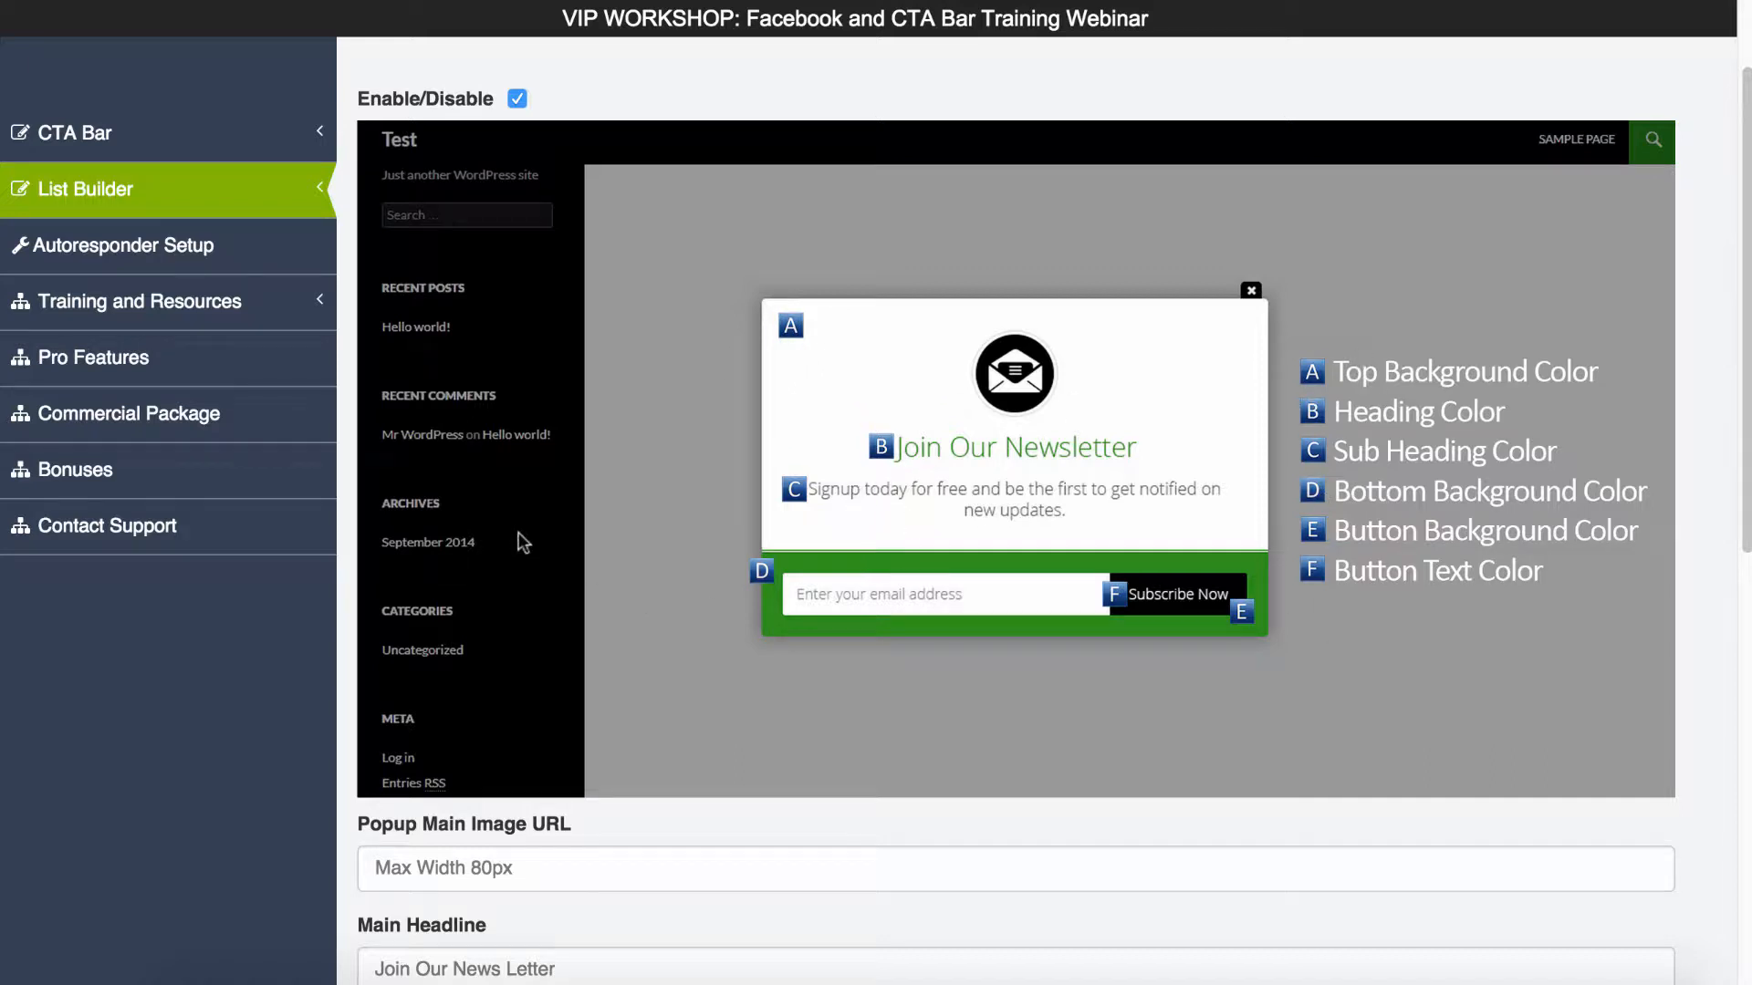
pyautogui.scroll(-2, 523, 542)
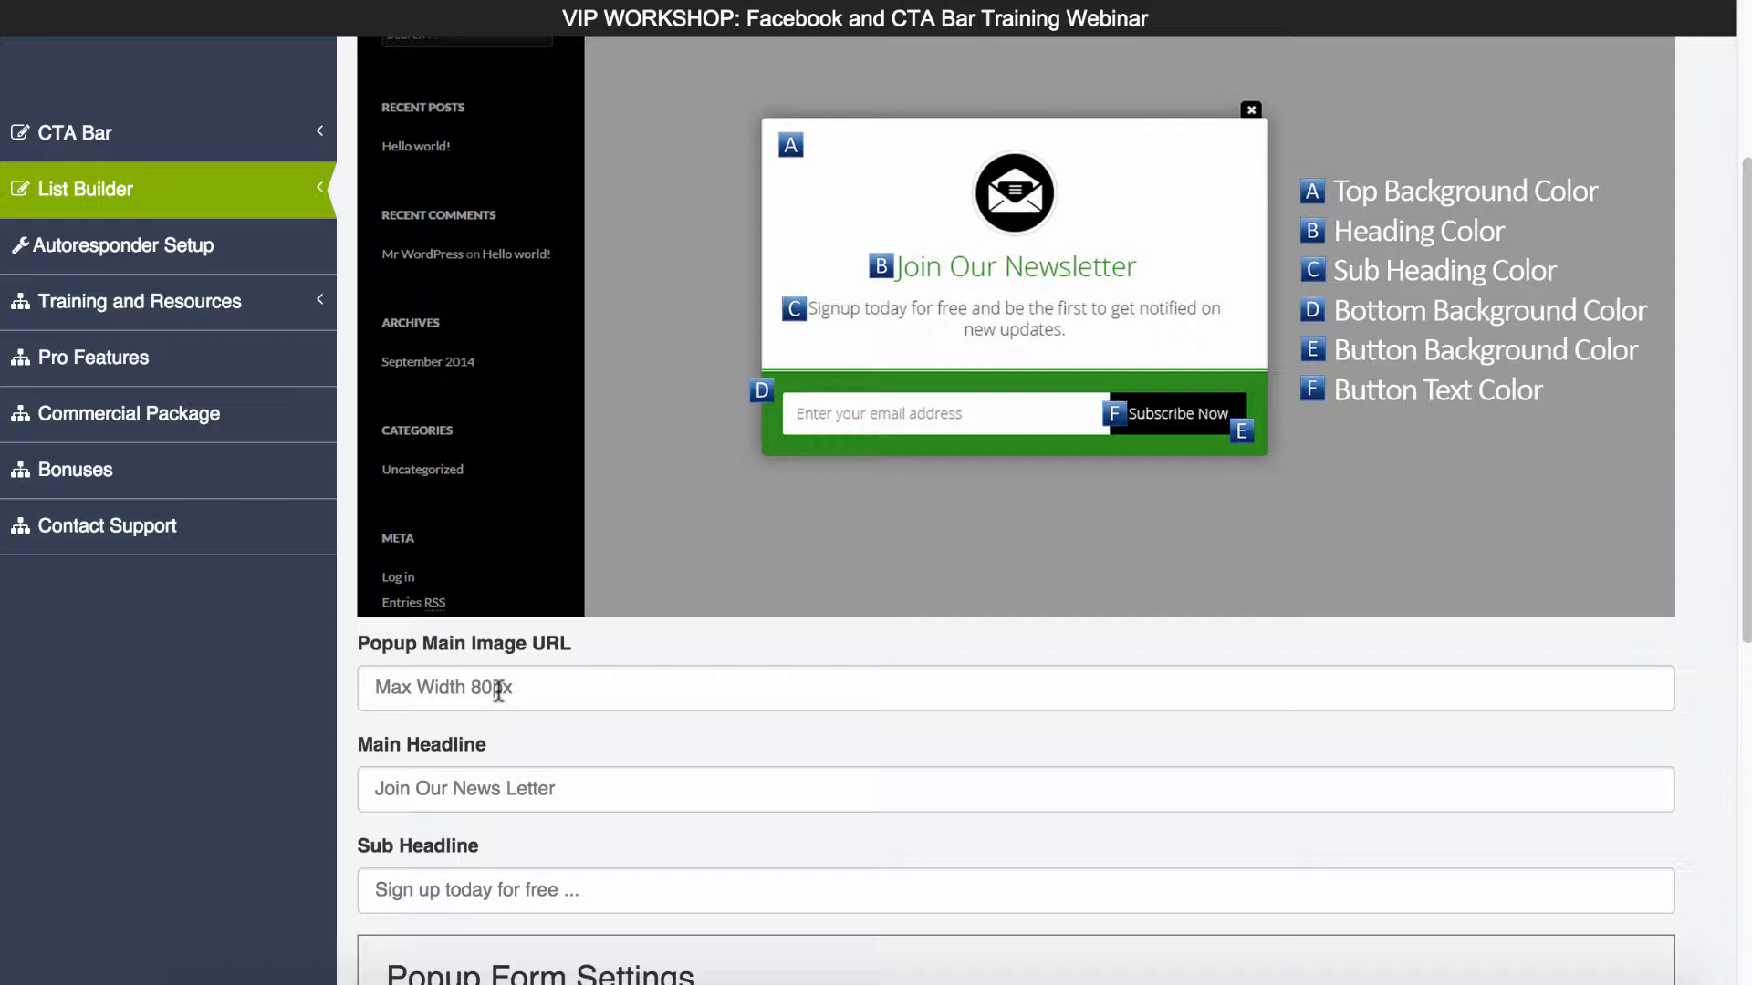
pyautogui.click(535, 694)
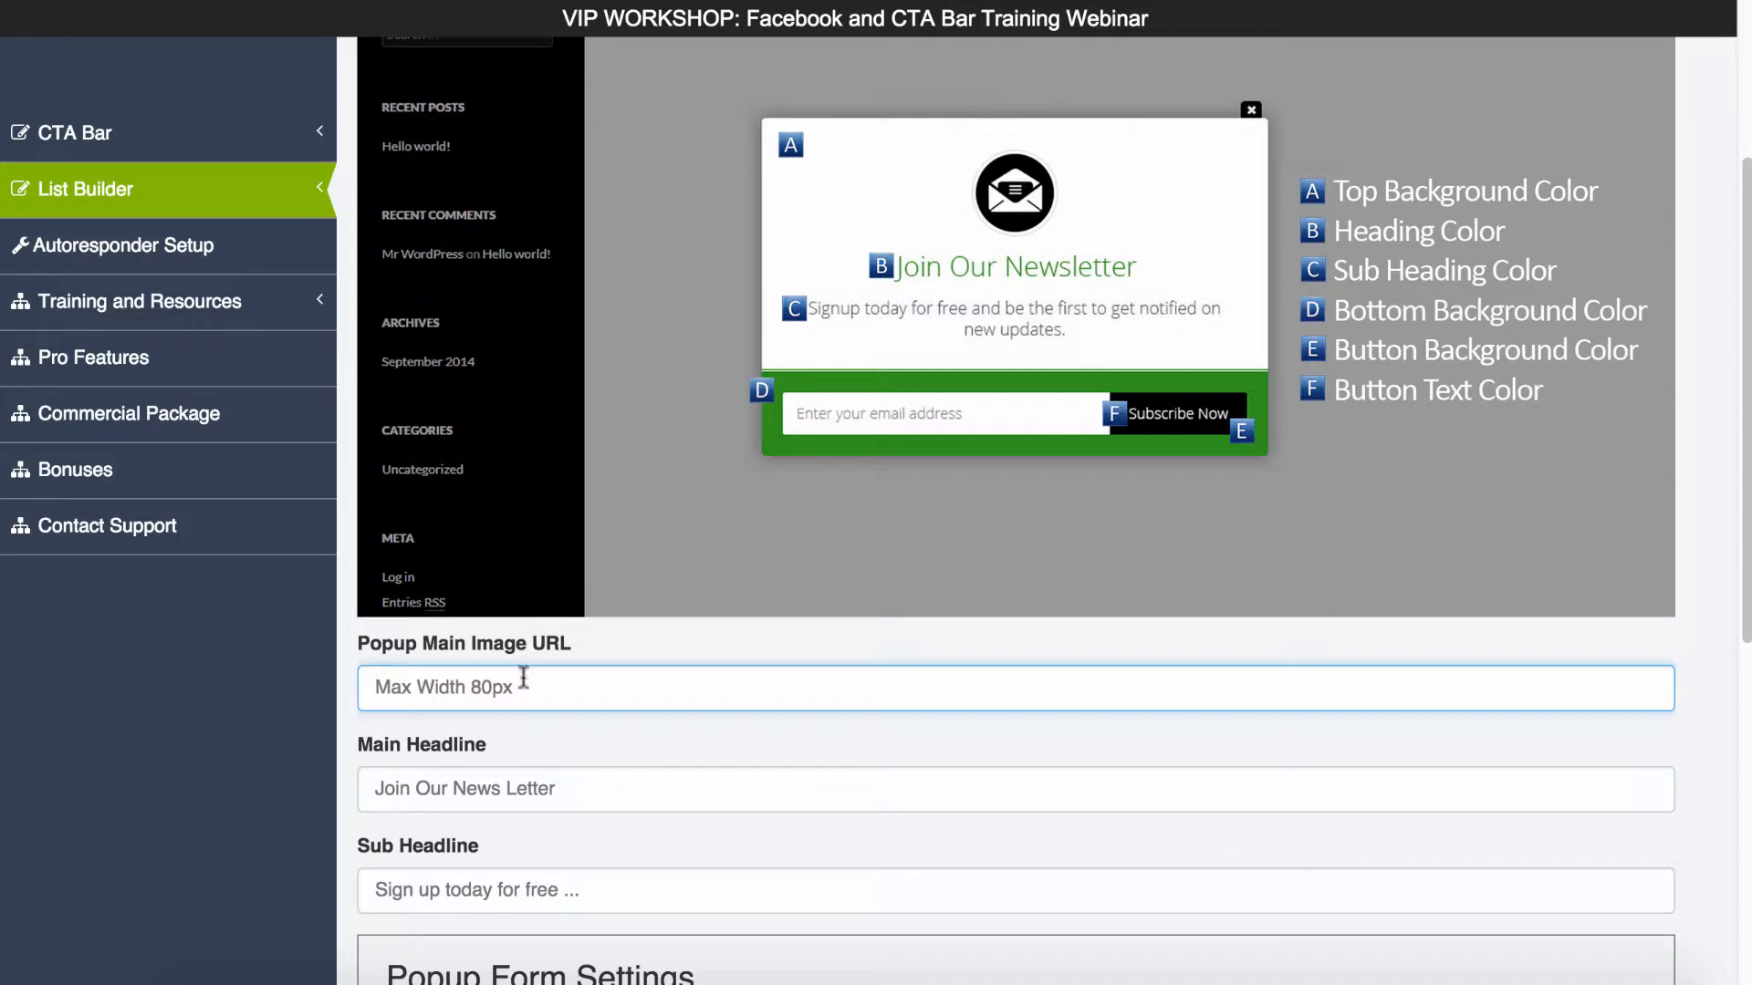
pyautogui.write('http://s4.postimg.org/pb4m68p0p/ctabarlogo_blue_square.png')
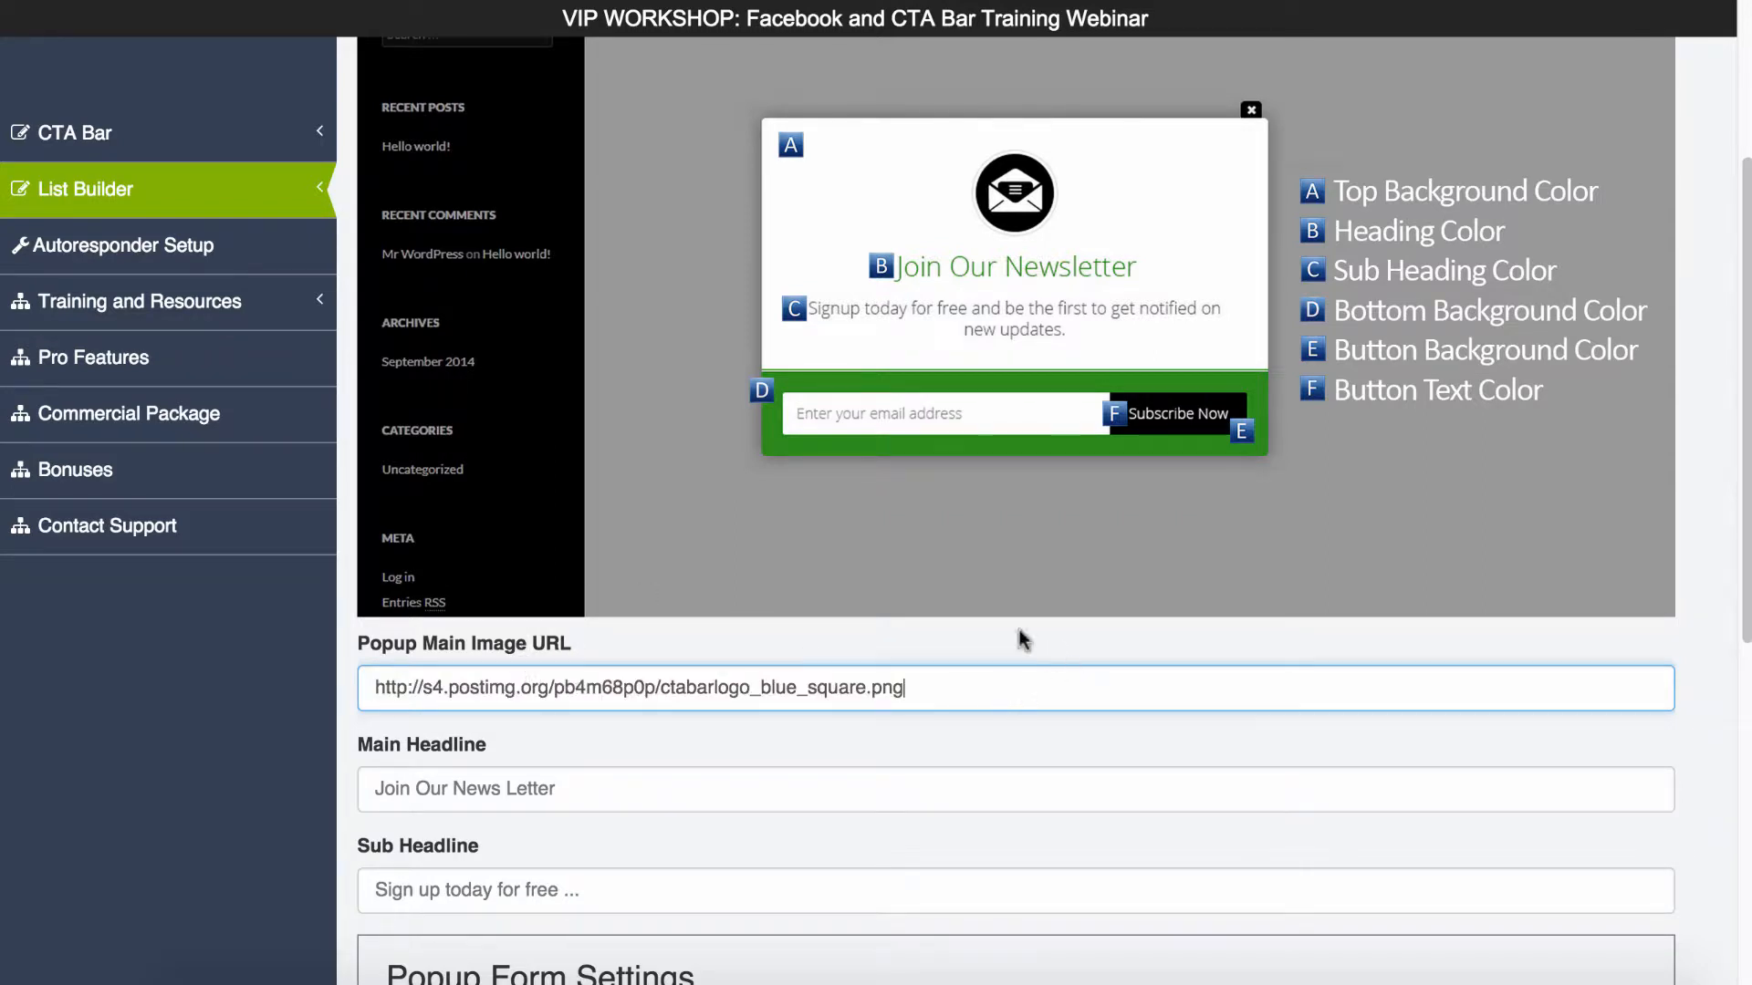
# - Set the popup's main headline to "Join Our Newsletter" and its sub headline to "Sign Up Today For Free1"
pyautogui.scroll(-1, 1012, 630)
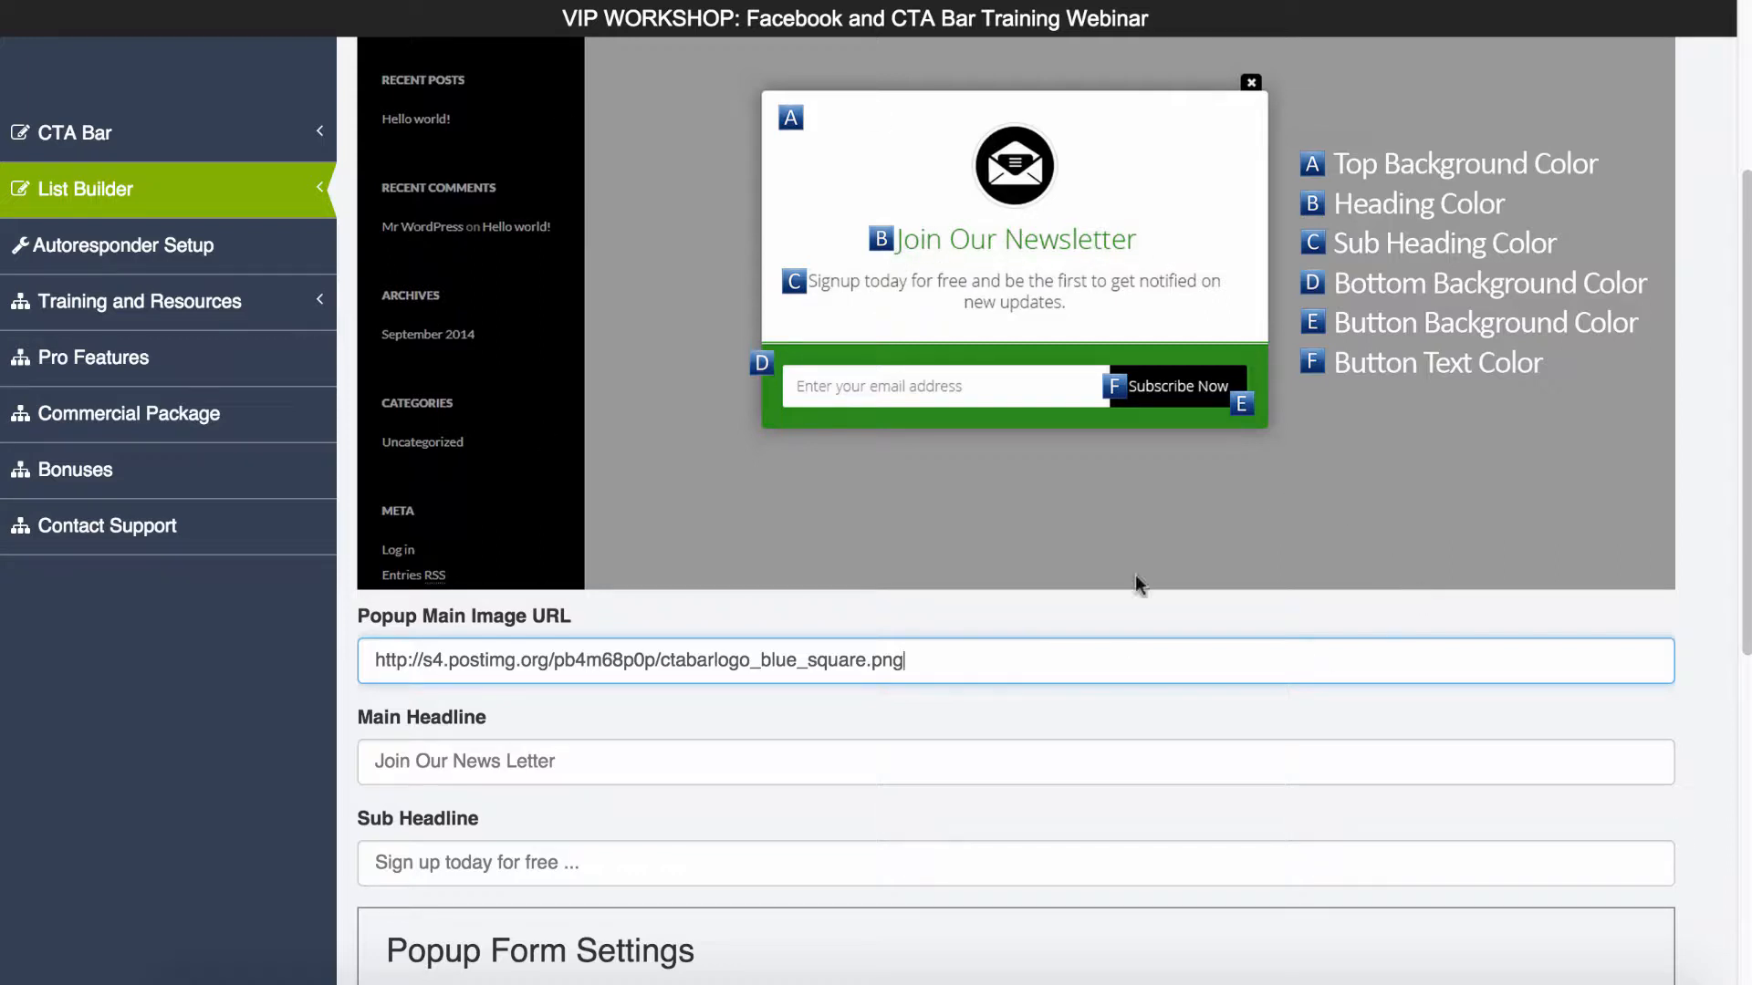
pyautogui.click(530, 760)
pyautogui.write('Join Our Newsletter')
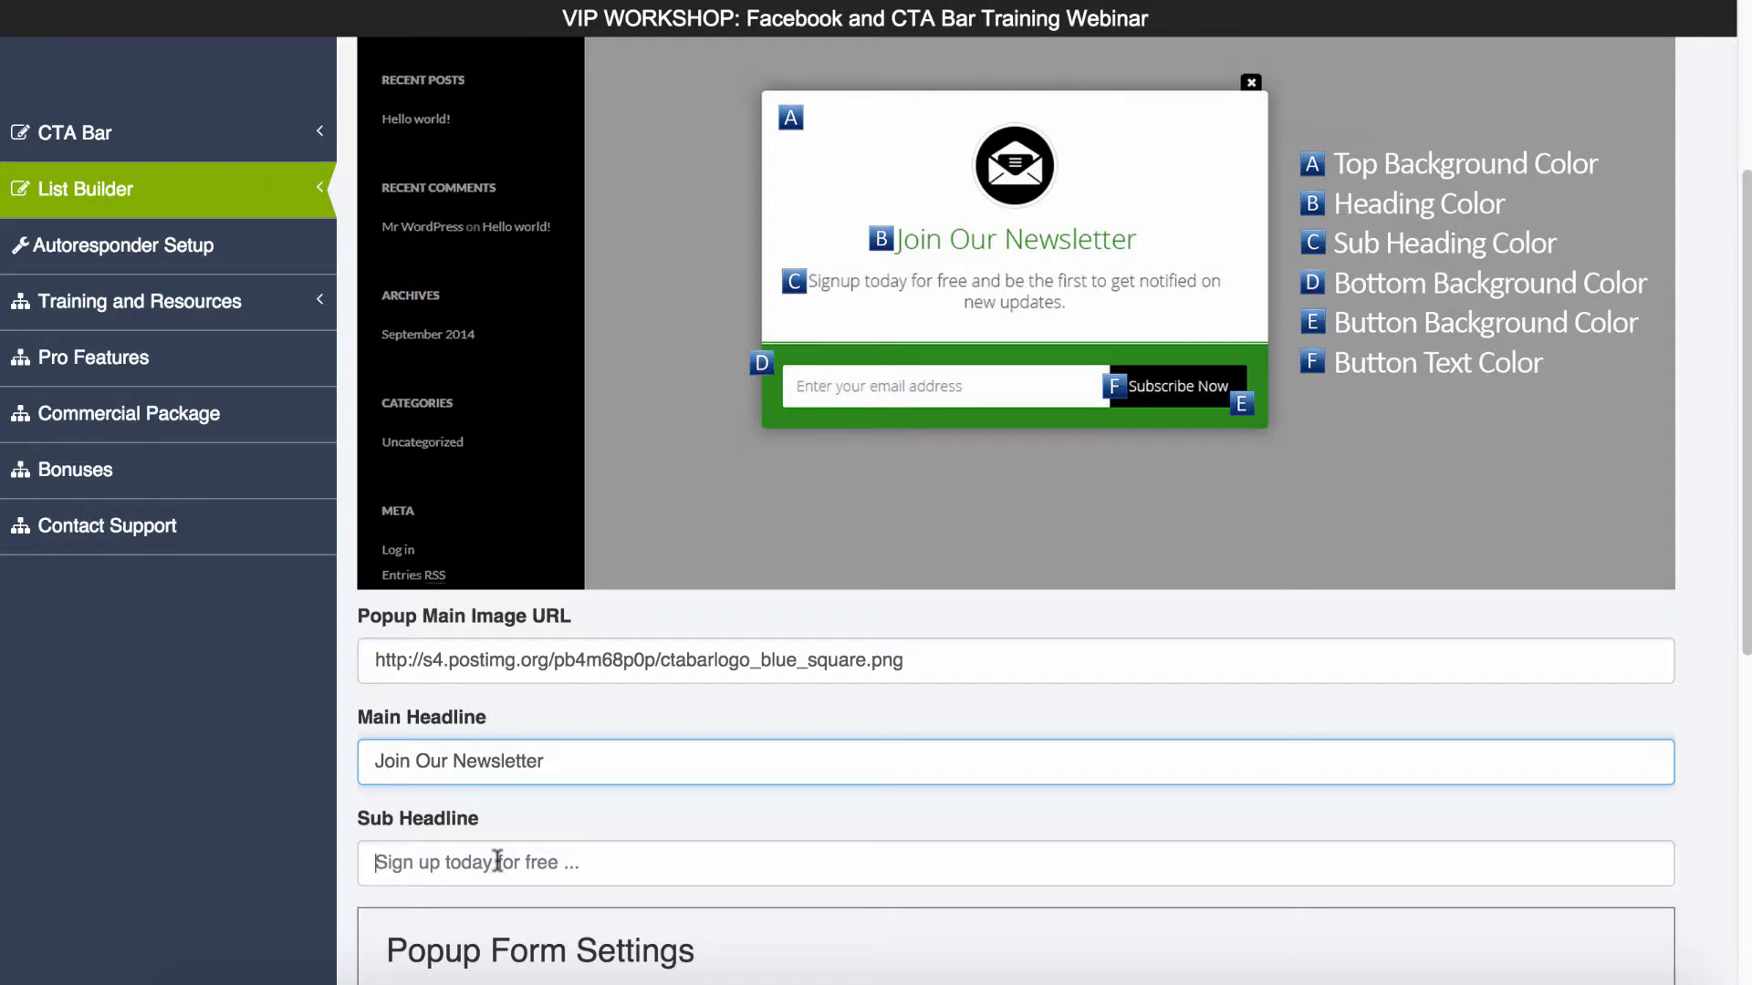
pyautogui.click(497, 864)
pyautogui.write('Sign Up Today For Free1')
# - Connect the popup form to MailChimp as the optin code with the CTA Bar Tutorial campaign list
pyautogui.scroll(-1, 738, 835)
pyautogui.scroll(-5, 738, 836)
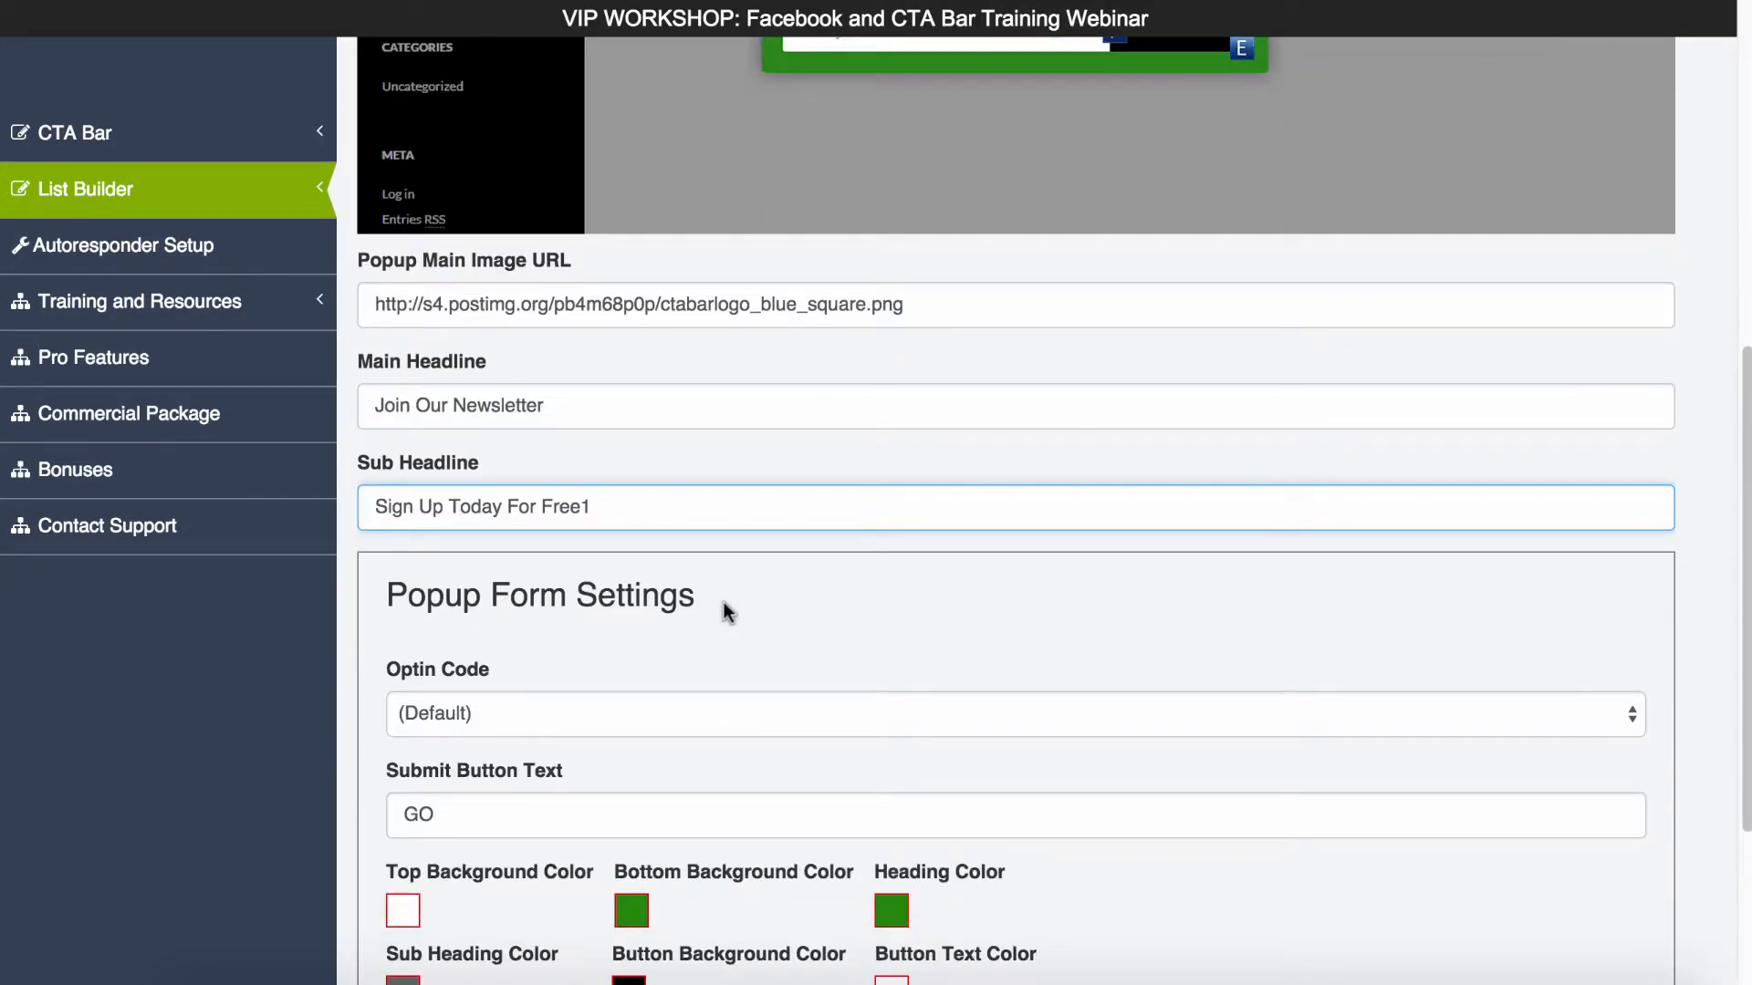
pyautogui.scroll(-3, 724, 602)
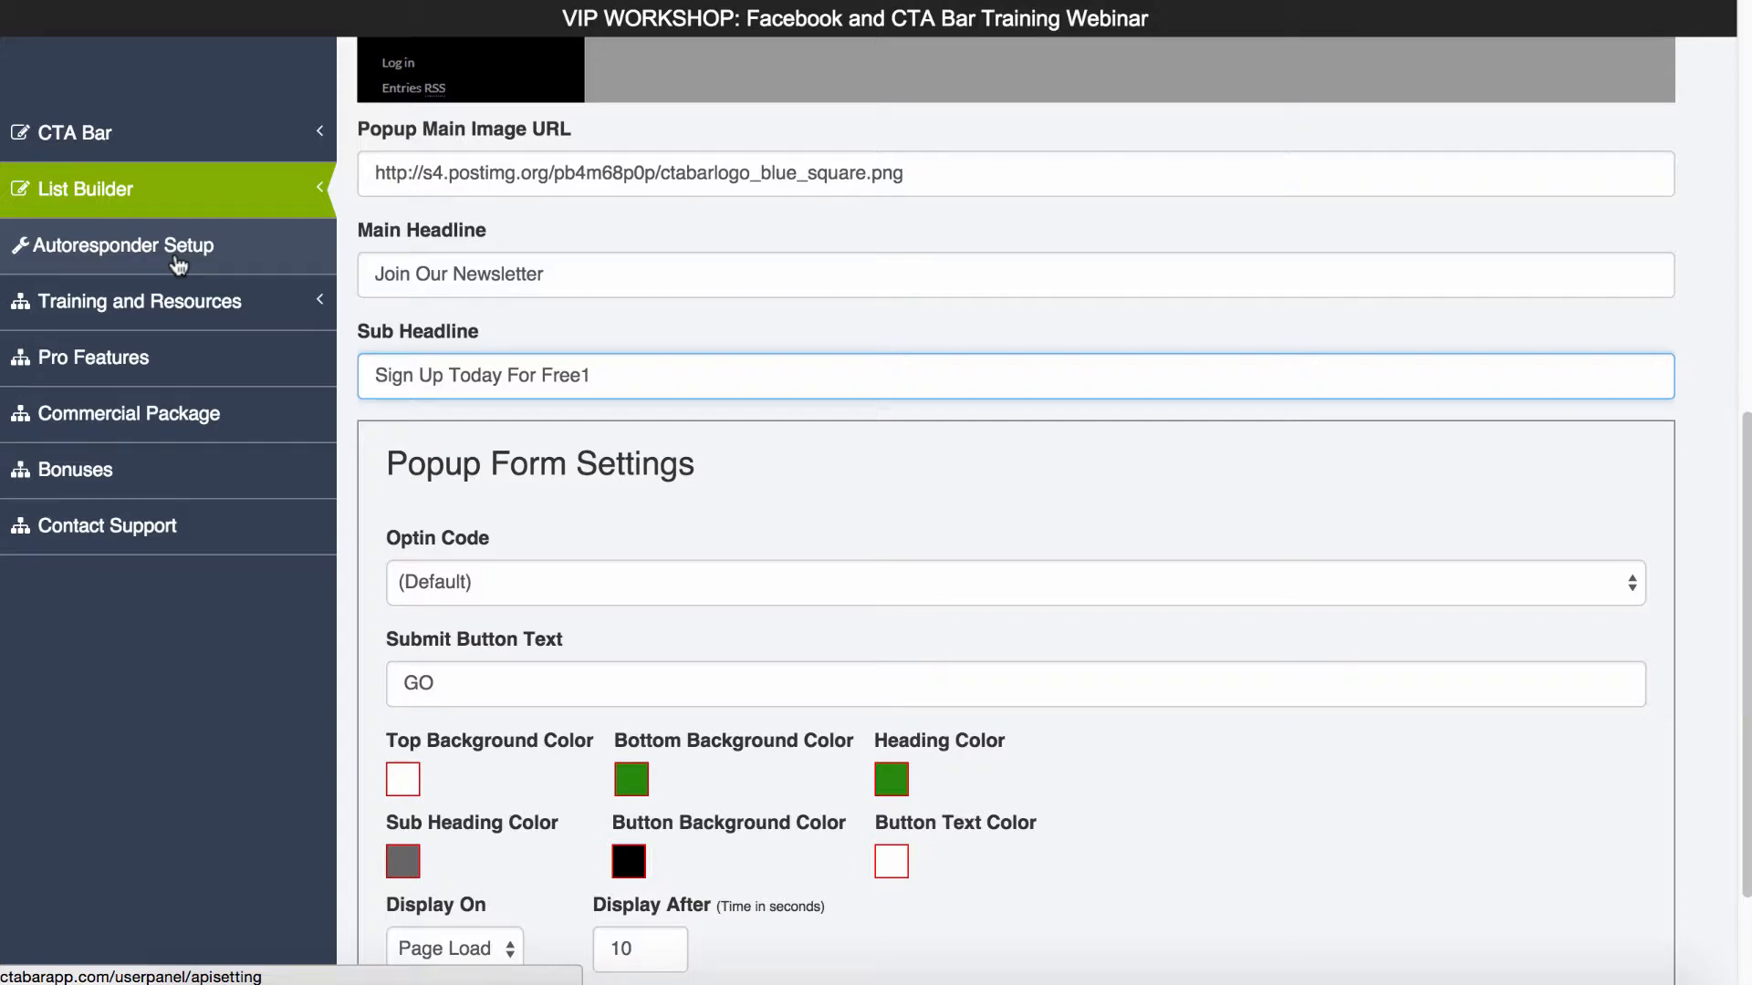
pyautogui.scroll(-2, 723, 482)
pyautogui.click(601, 410)
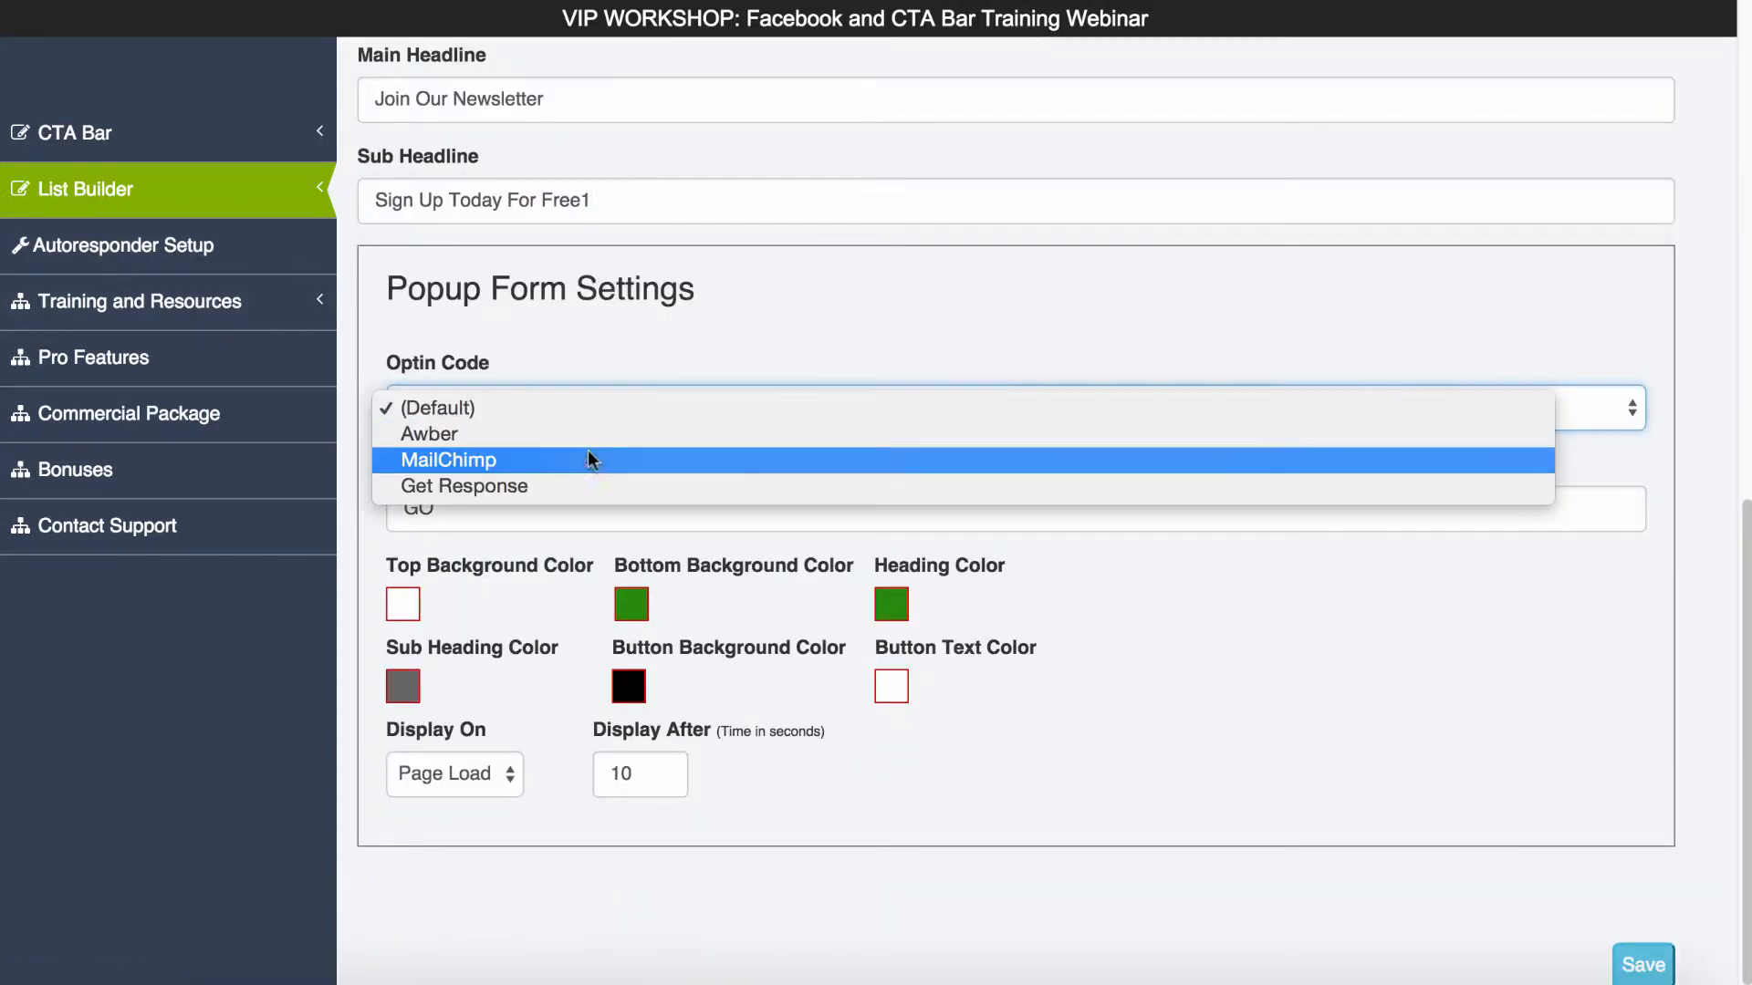
pyautogui.click(585, 463)
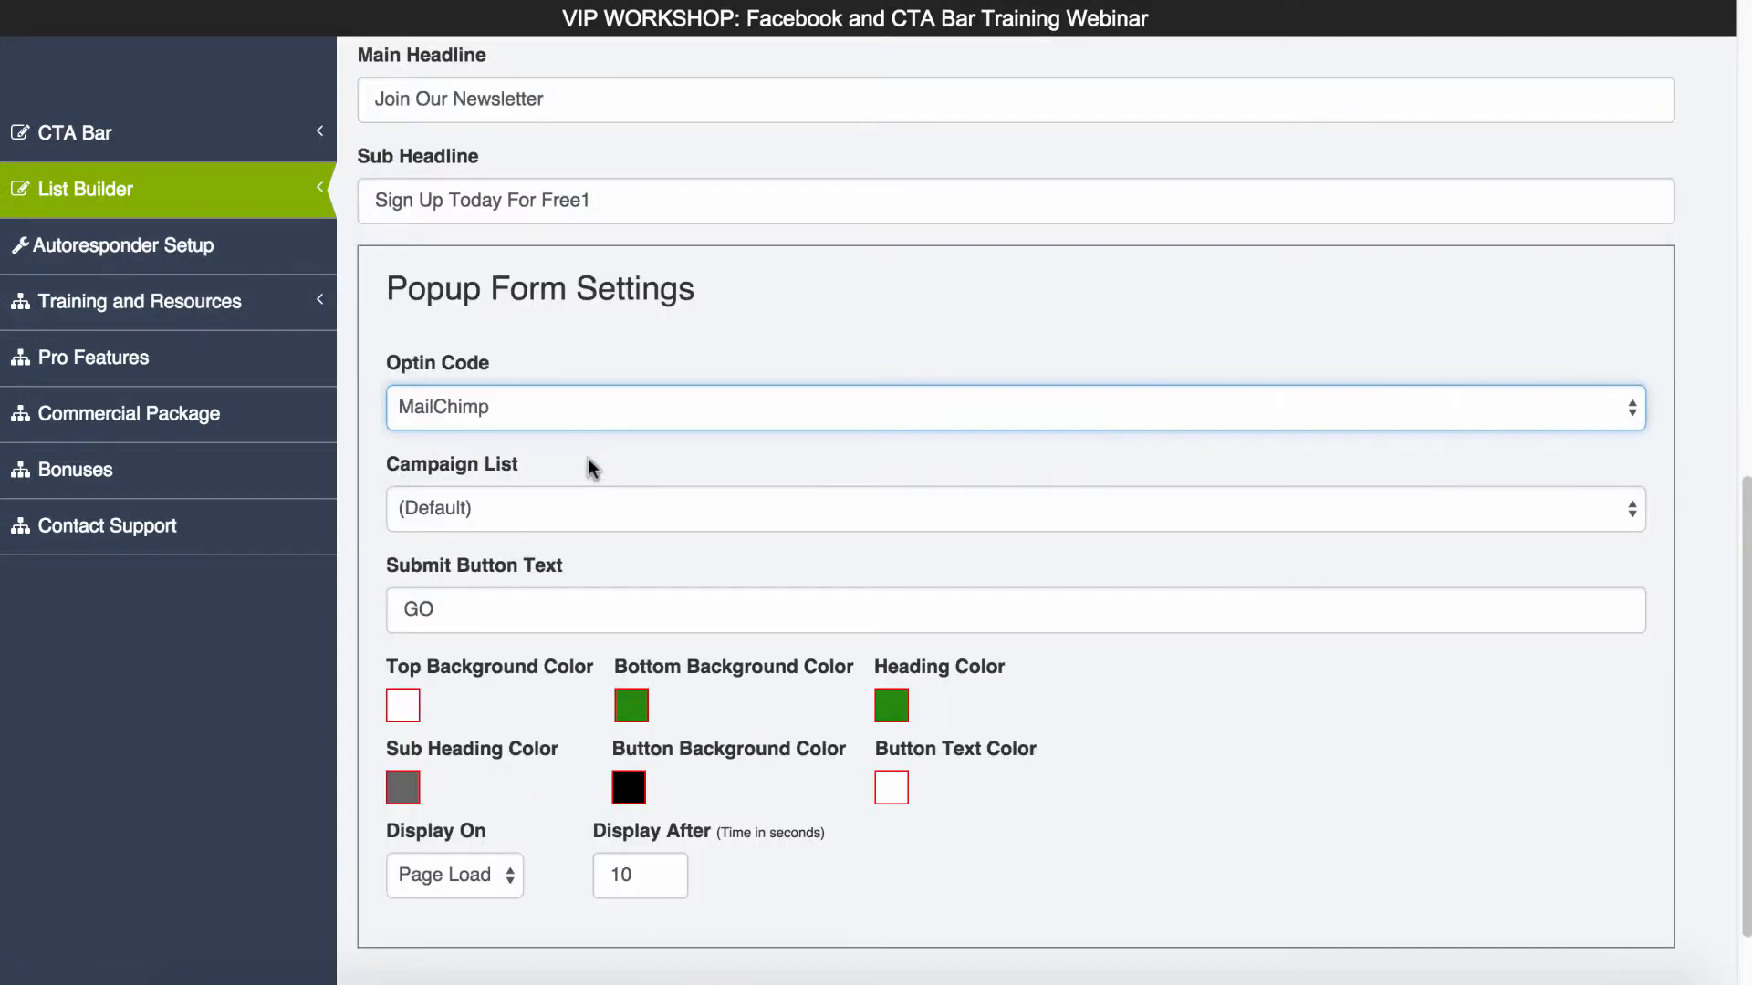
pyautogui.click(568, 511)
pyautogui.click(555, 537)
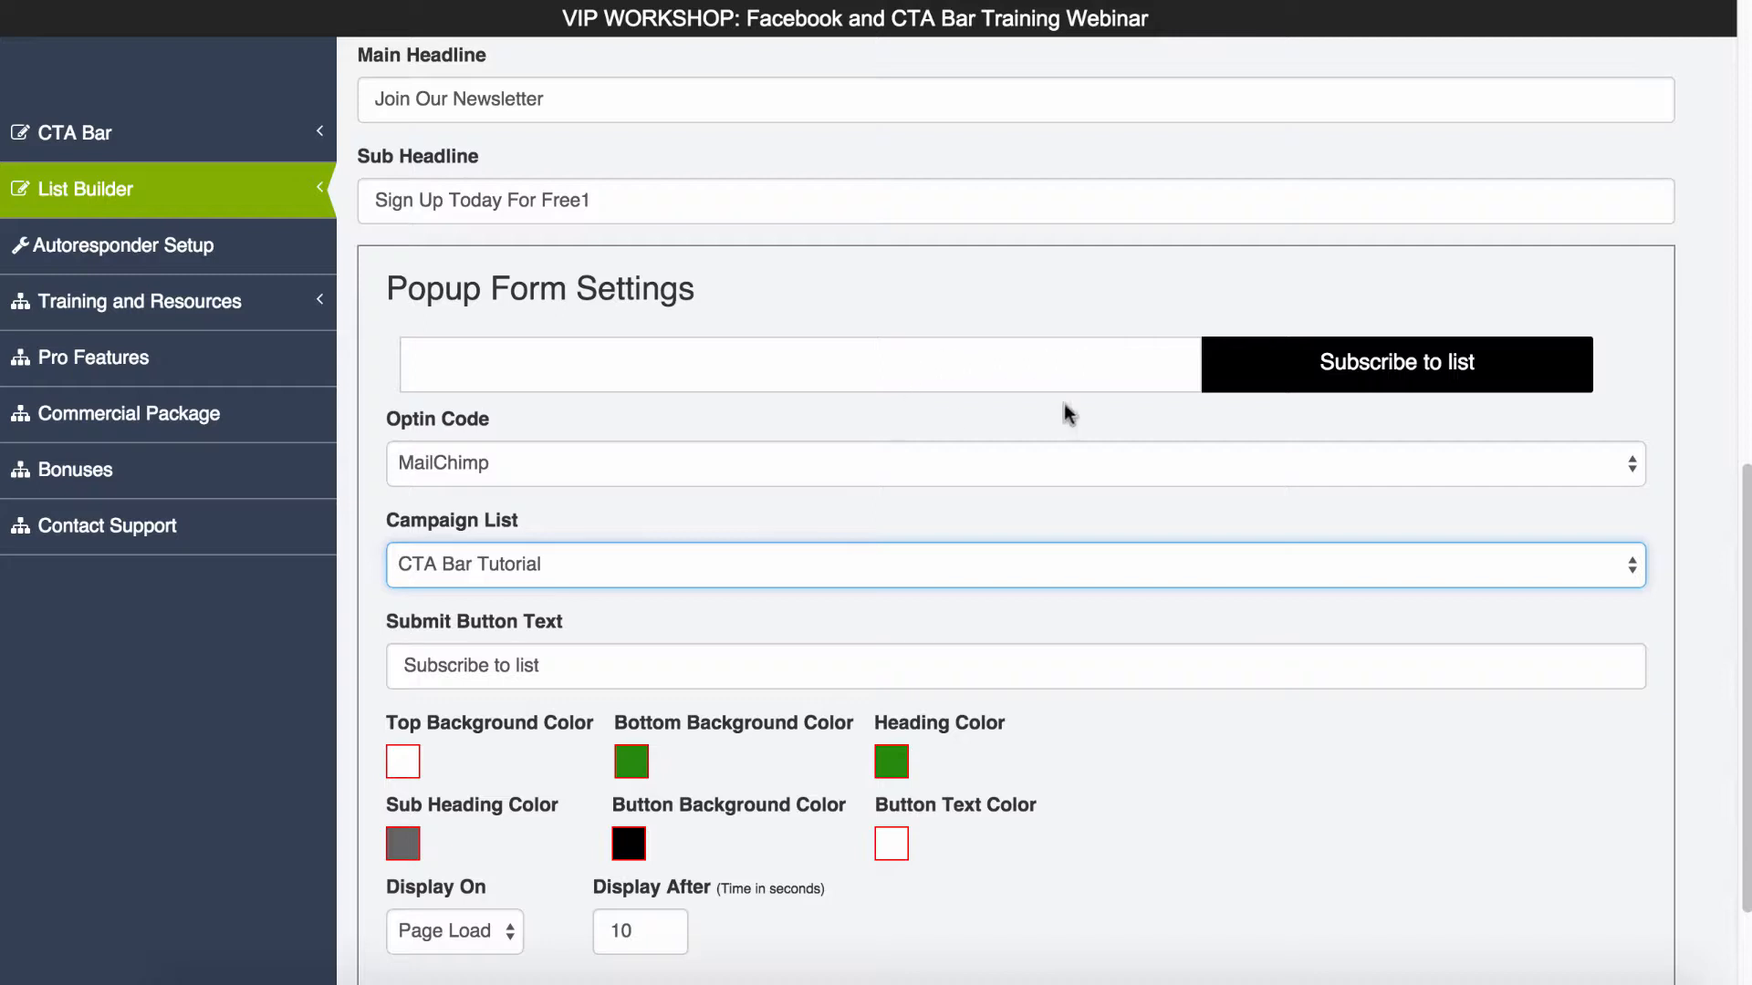
# - Set the popup form's email field text to "Enter Your Email..." and its submit button text to "SIGN UP"
pyautogui.click(538, 363)
pyautogui.write('Enter Your Email...')
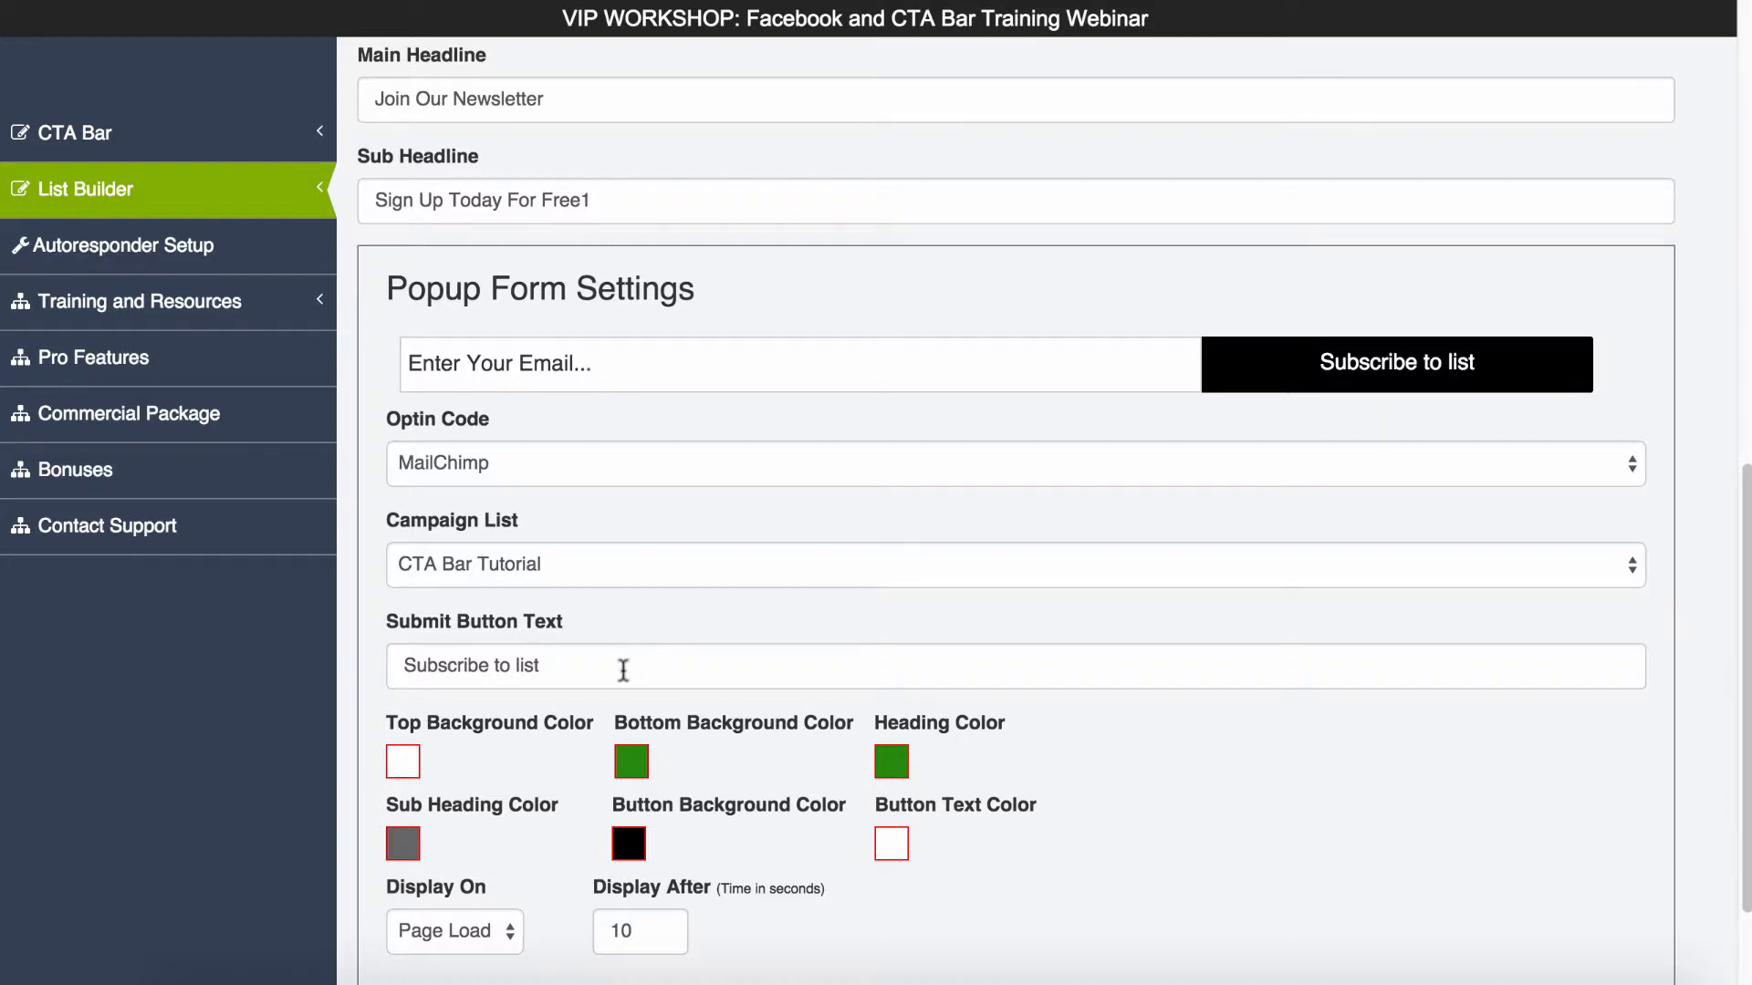
pyautogui.tripleClick(622, 671)
pyautogui.write('SIGN UP')
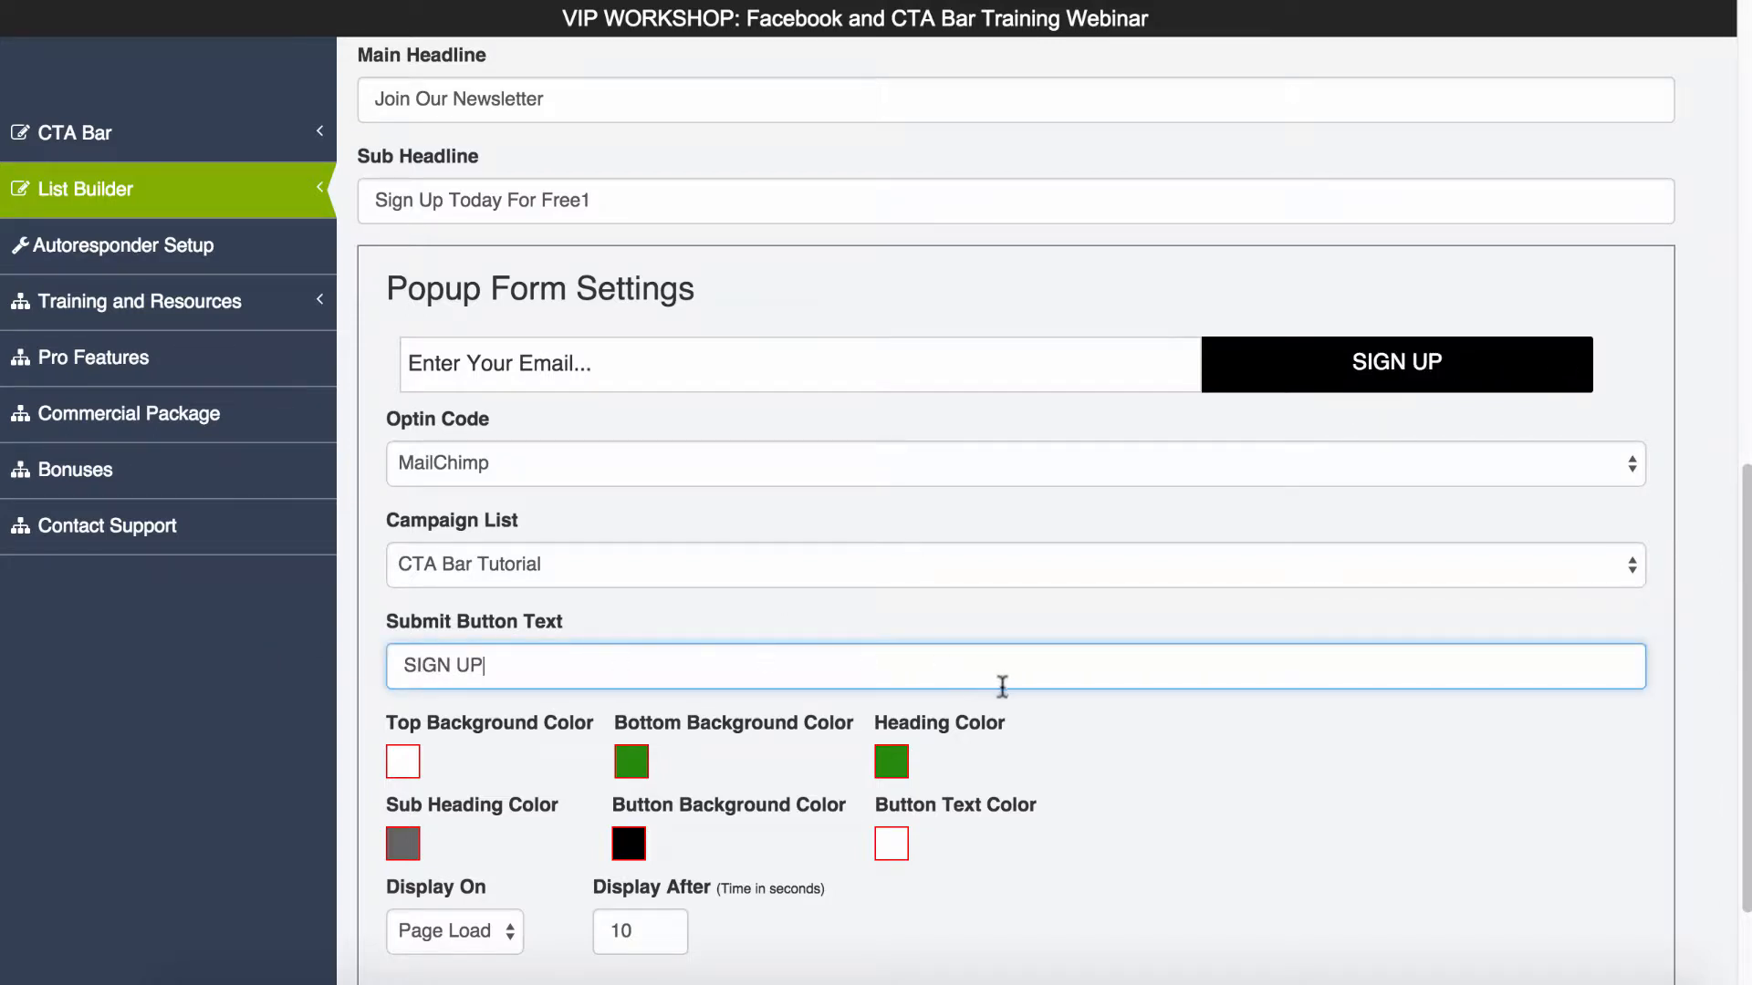
pyautogui.click(1130, 813)
# - Color the popup with a light blue top background and a darker blue for the bottom background and heading
pyautogui.scroll(-1, 1106, 788)
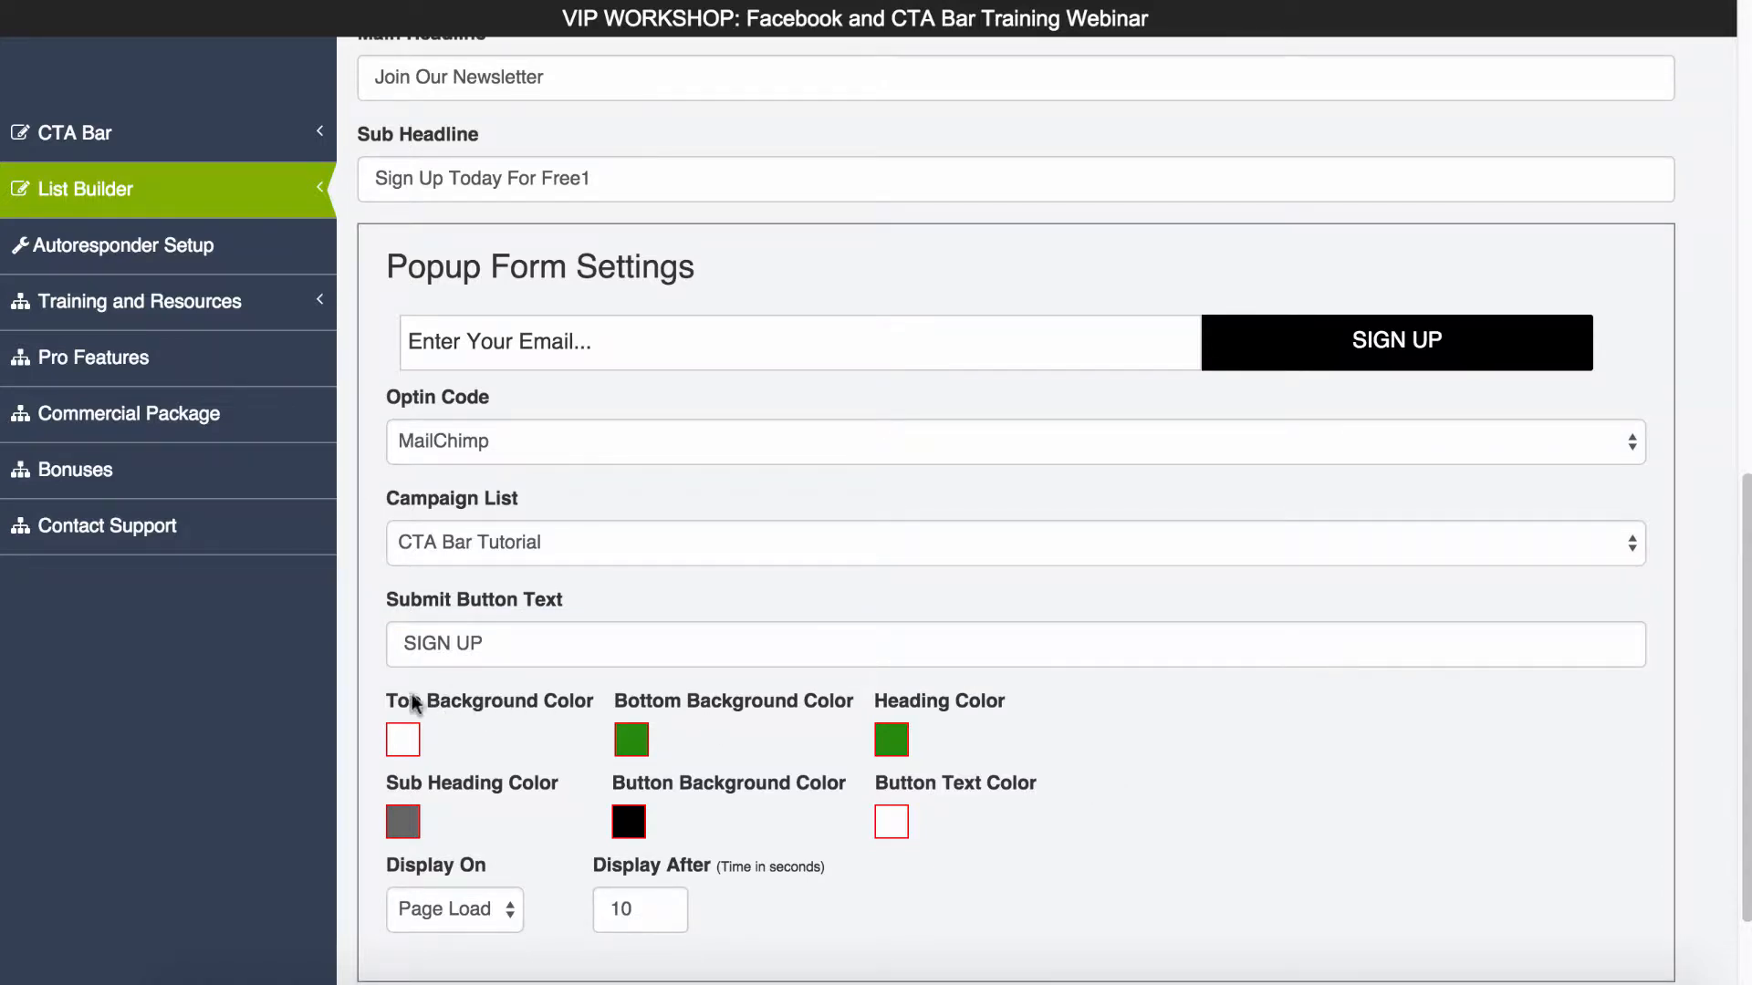
pyautogui.scroll(10, 717, 666)
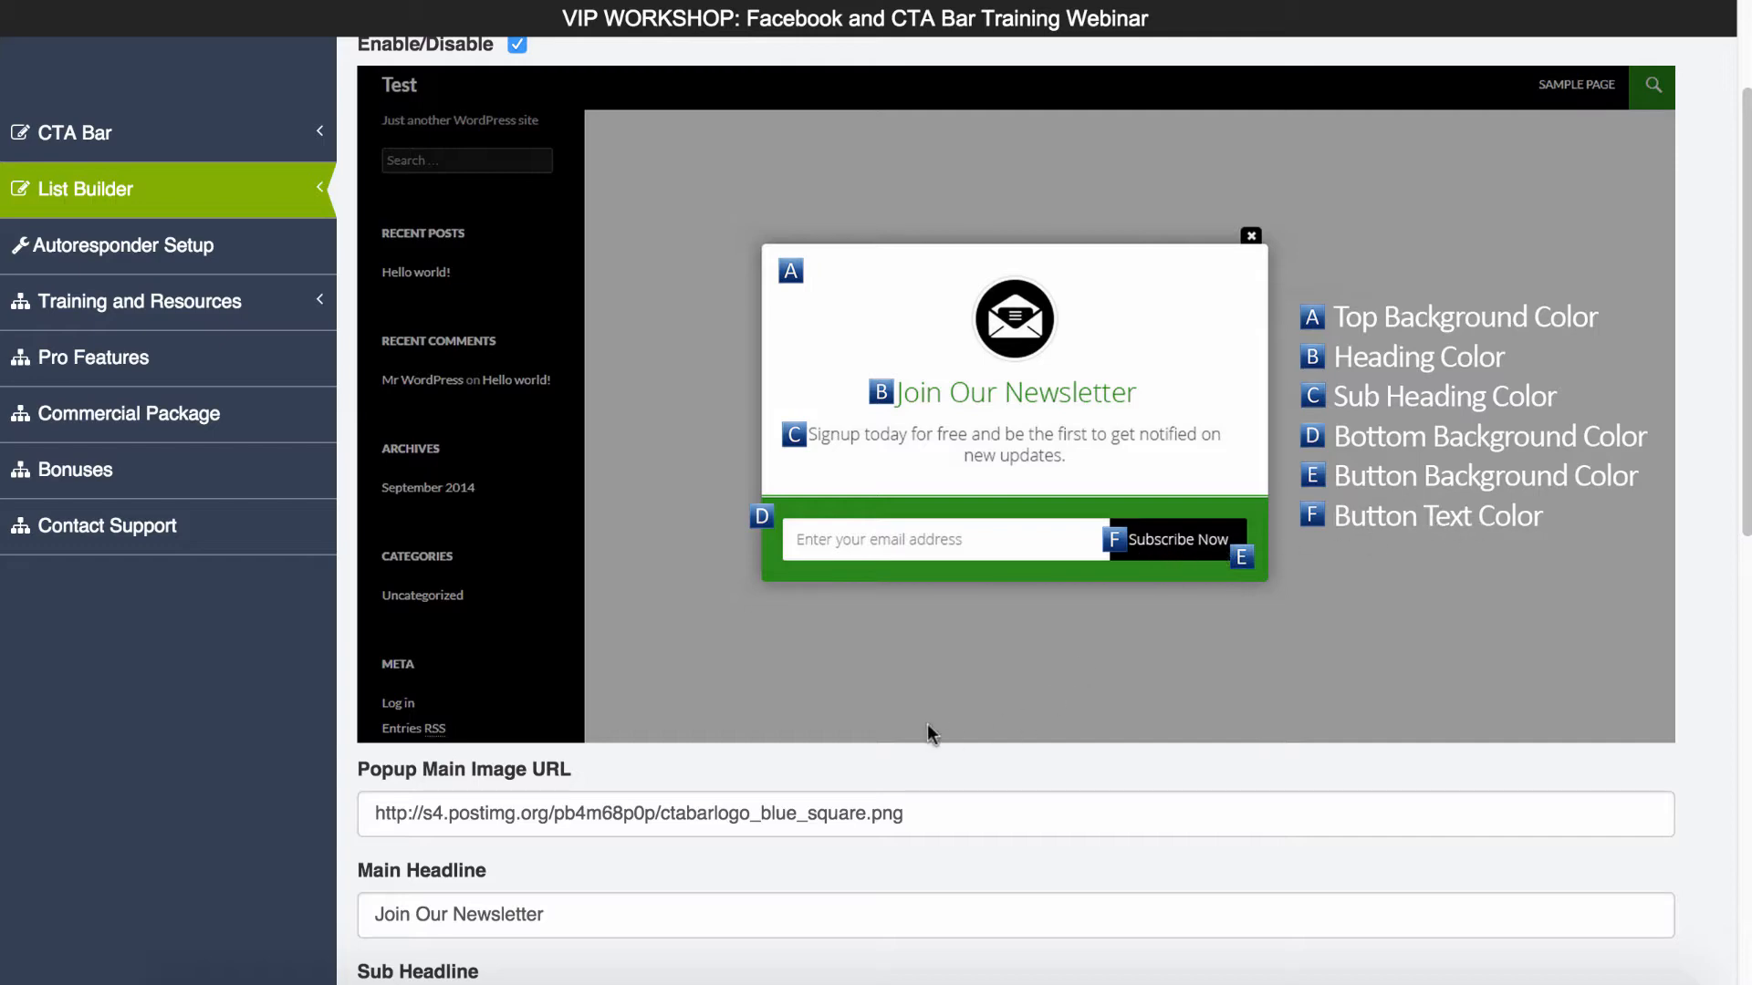
pyautogui.scroll(-10, 927, 724)
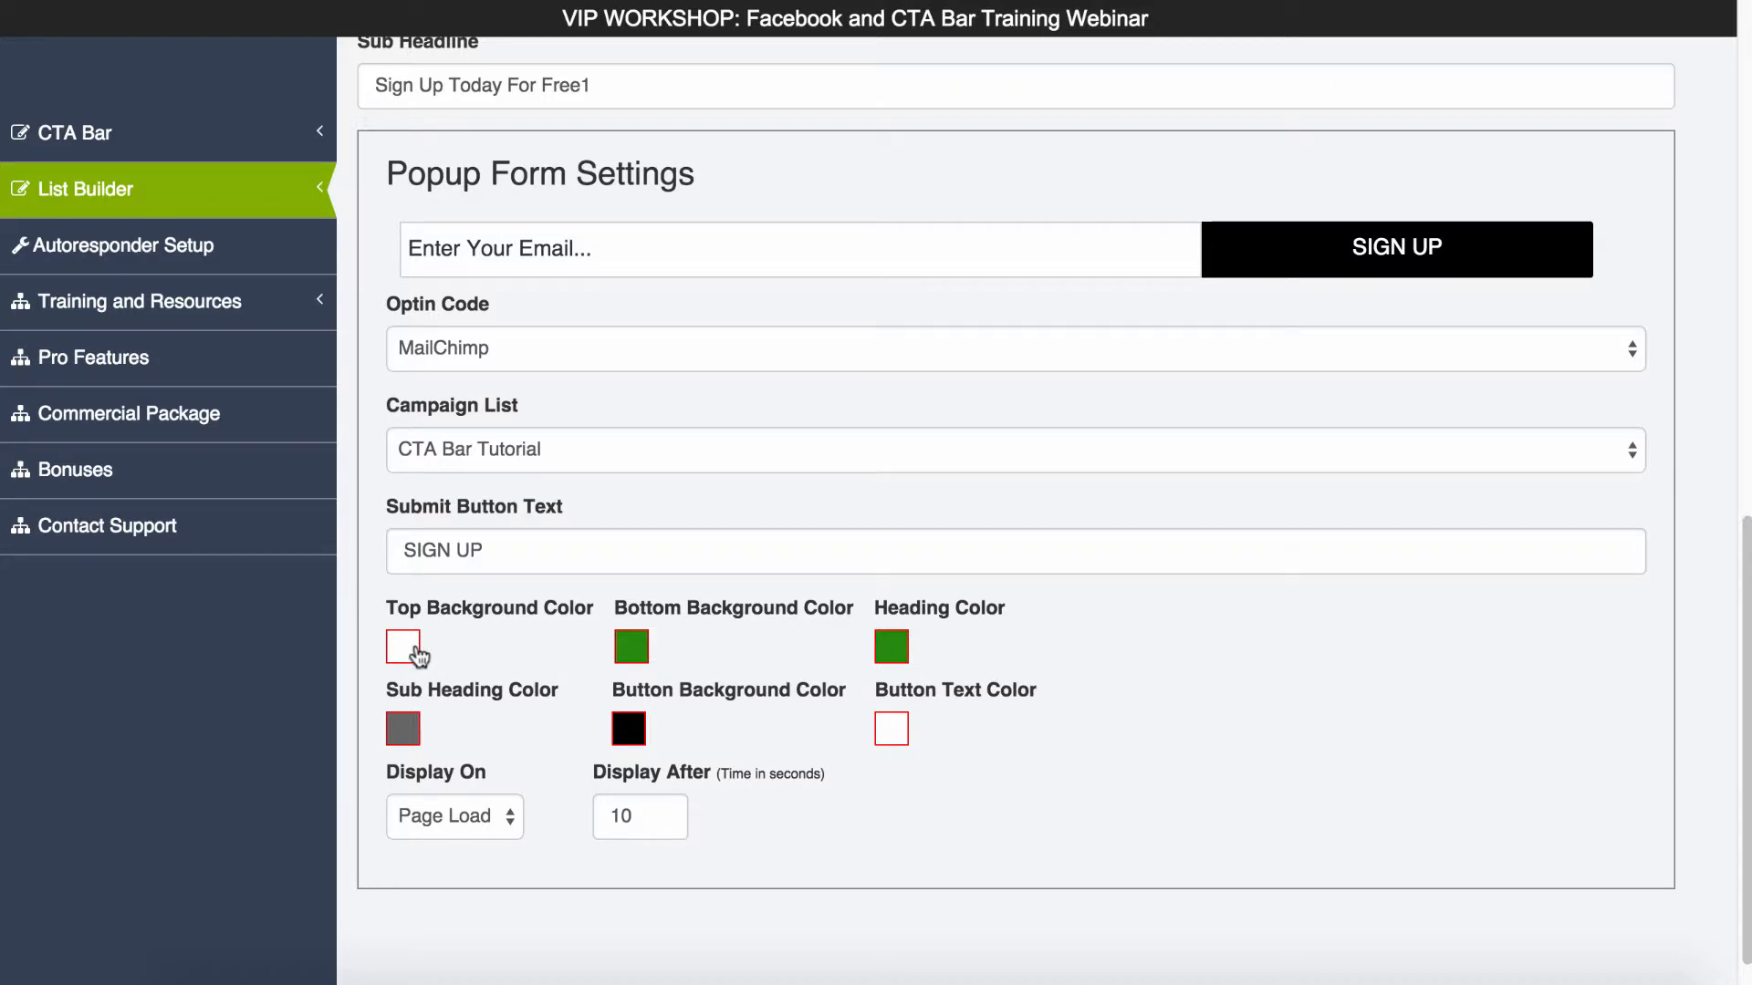
pyautogui.click(418, 655)
pyautogui.click(634, 645)
pyautogui.click(1063, 878)
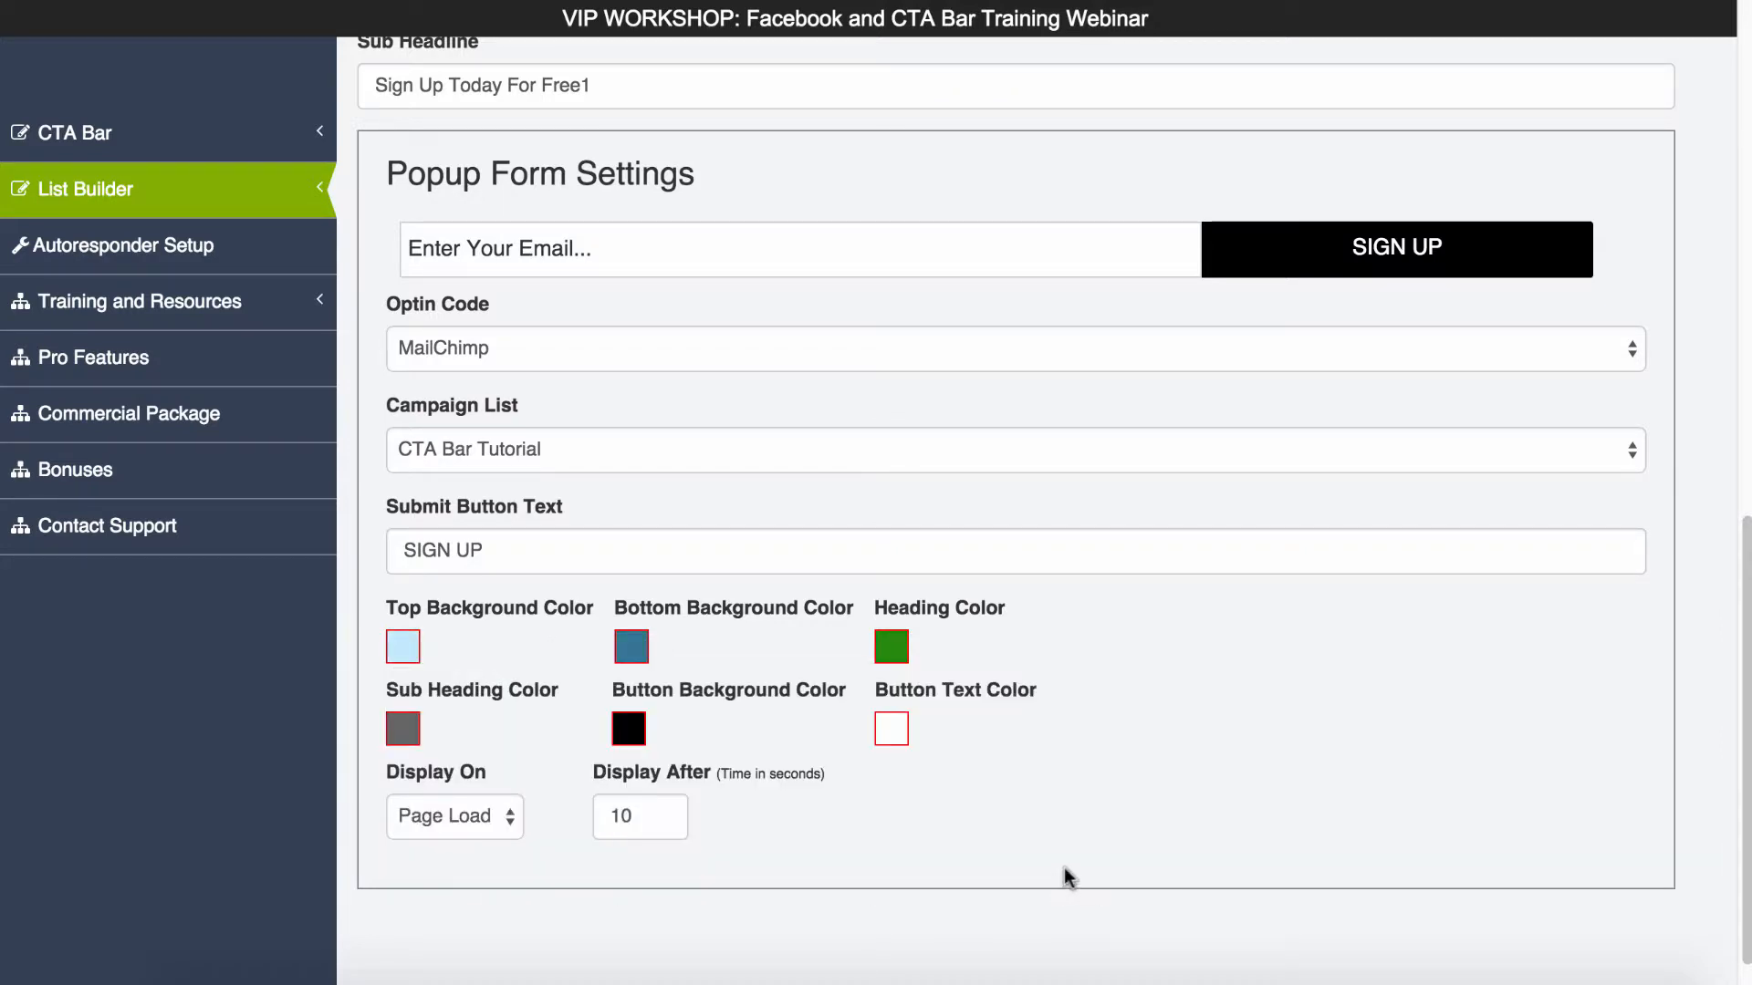
pyautogui.click(892, 647)
pyautogui.click(1330, 876)
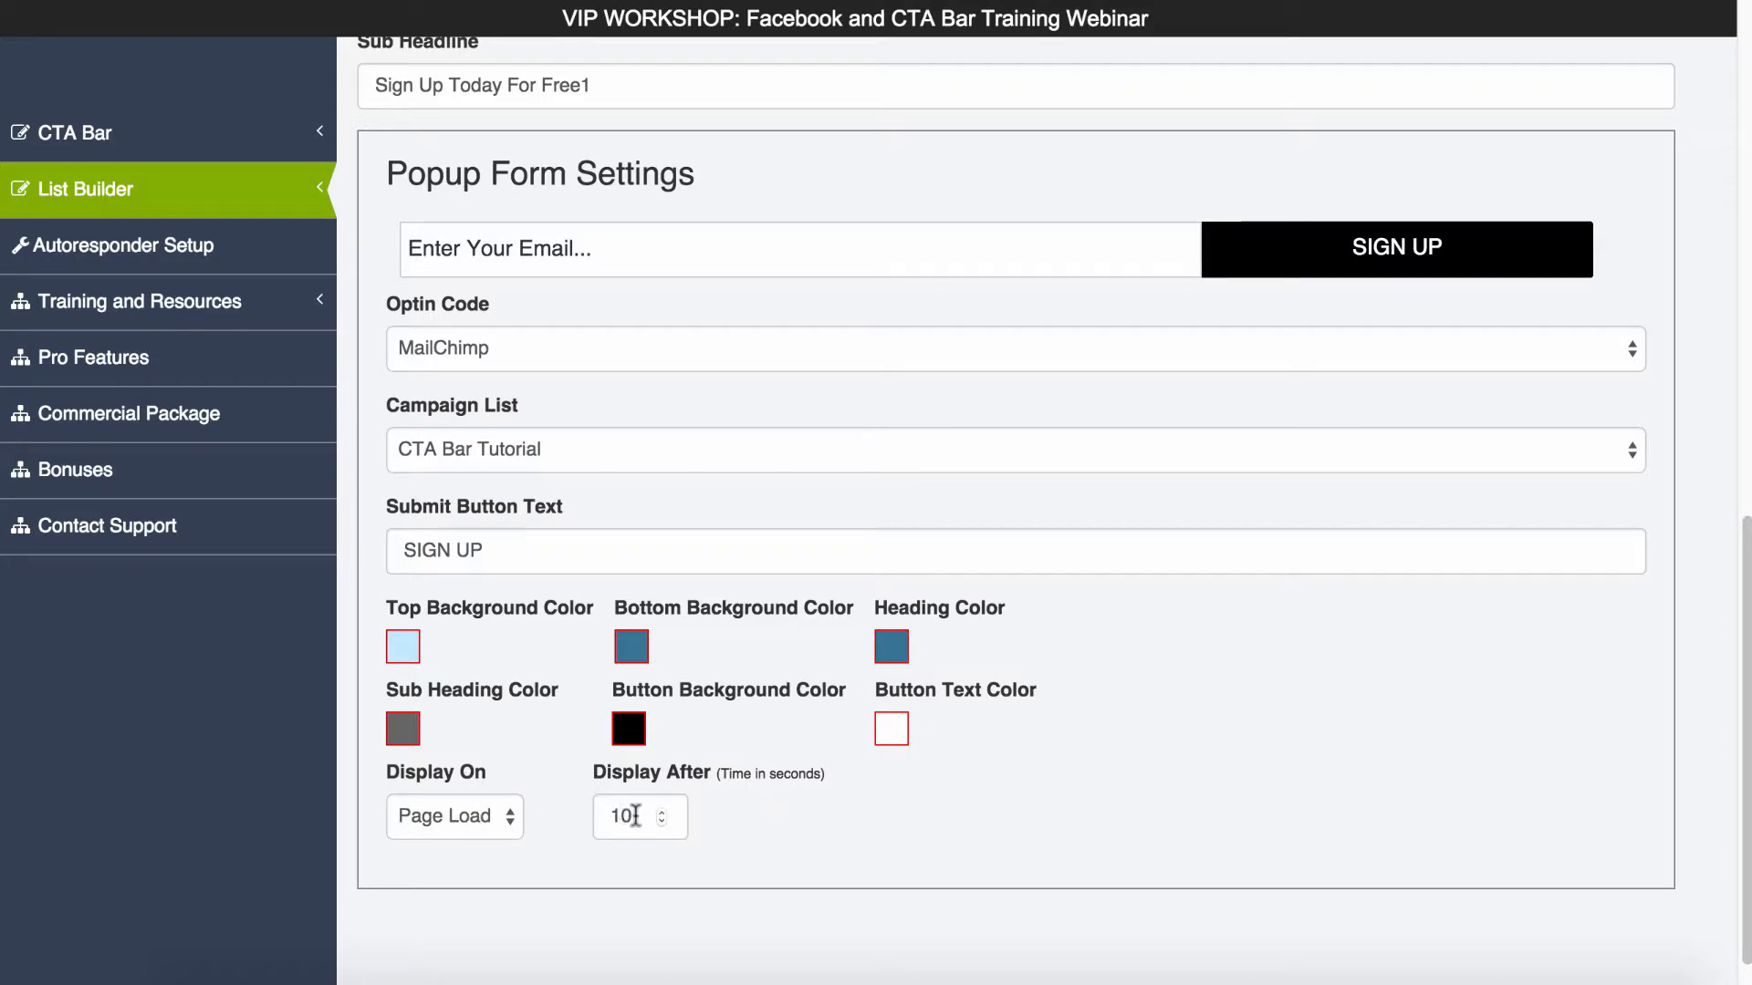
# - Set the popup to display after 5 seconds and save the list builder
pyautogui.doubleClick(624, 815)
pyautogui.write('5')
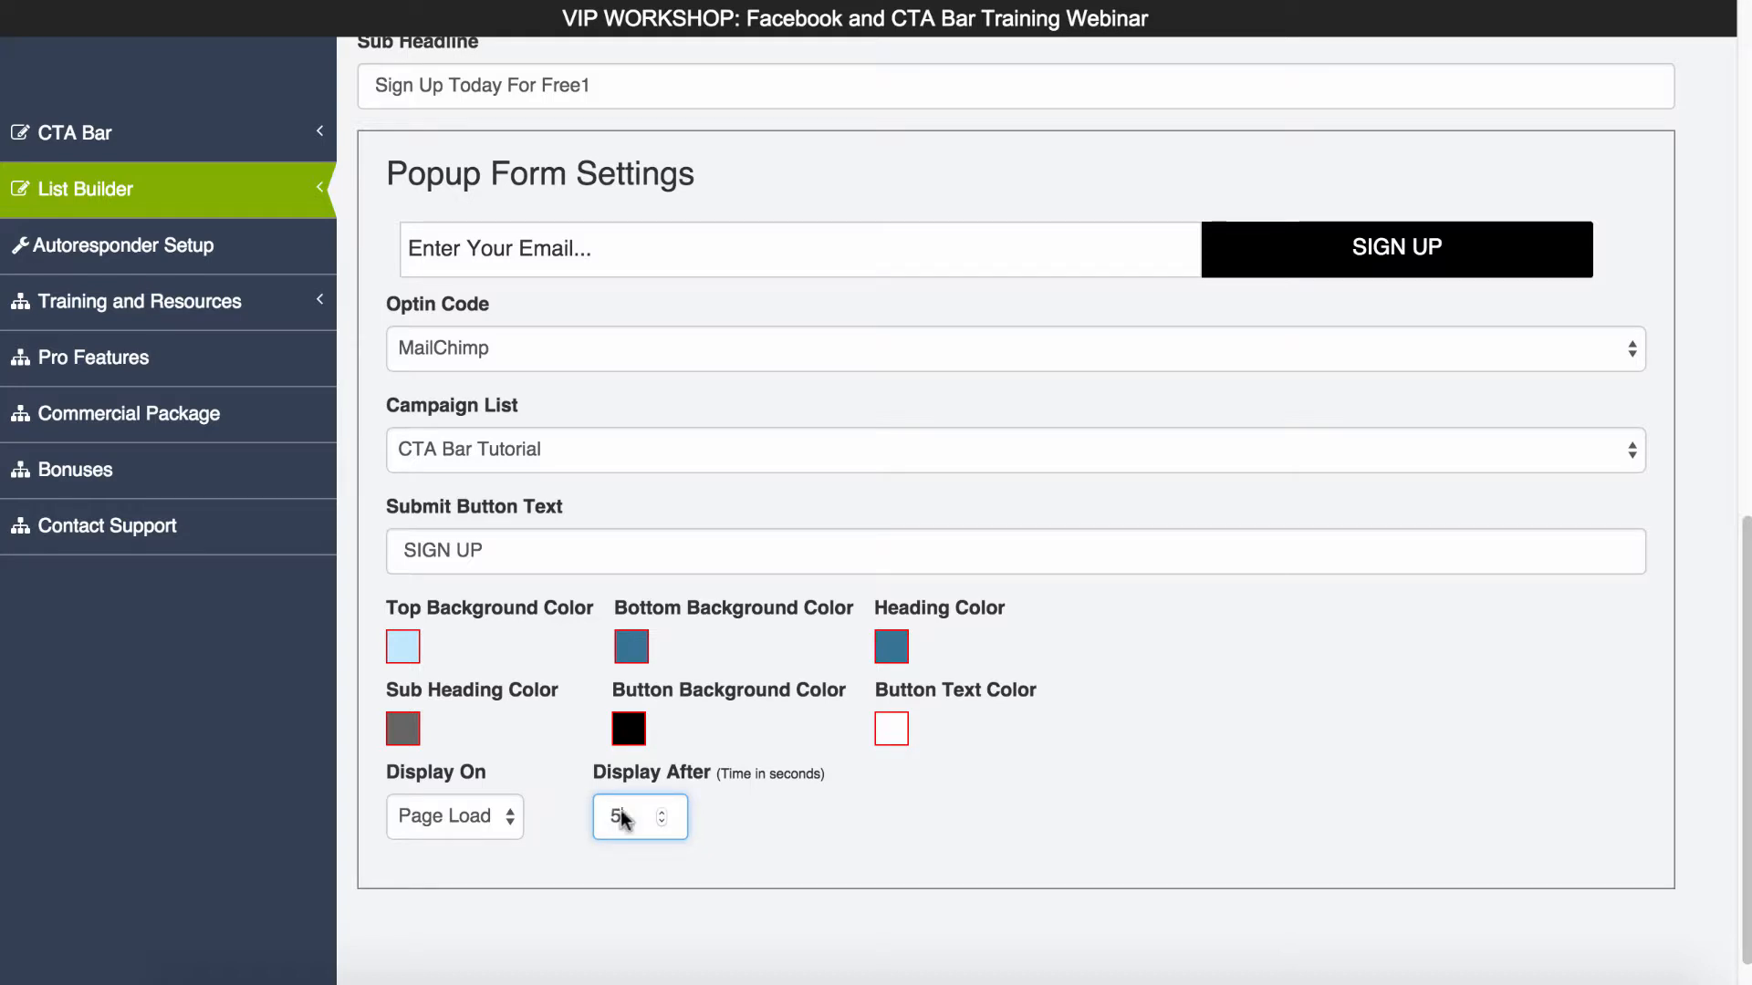
pyautogui.click(876, 826)
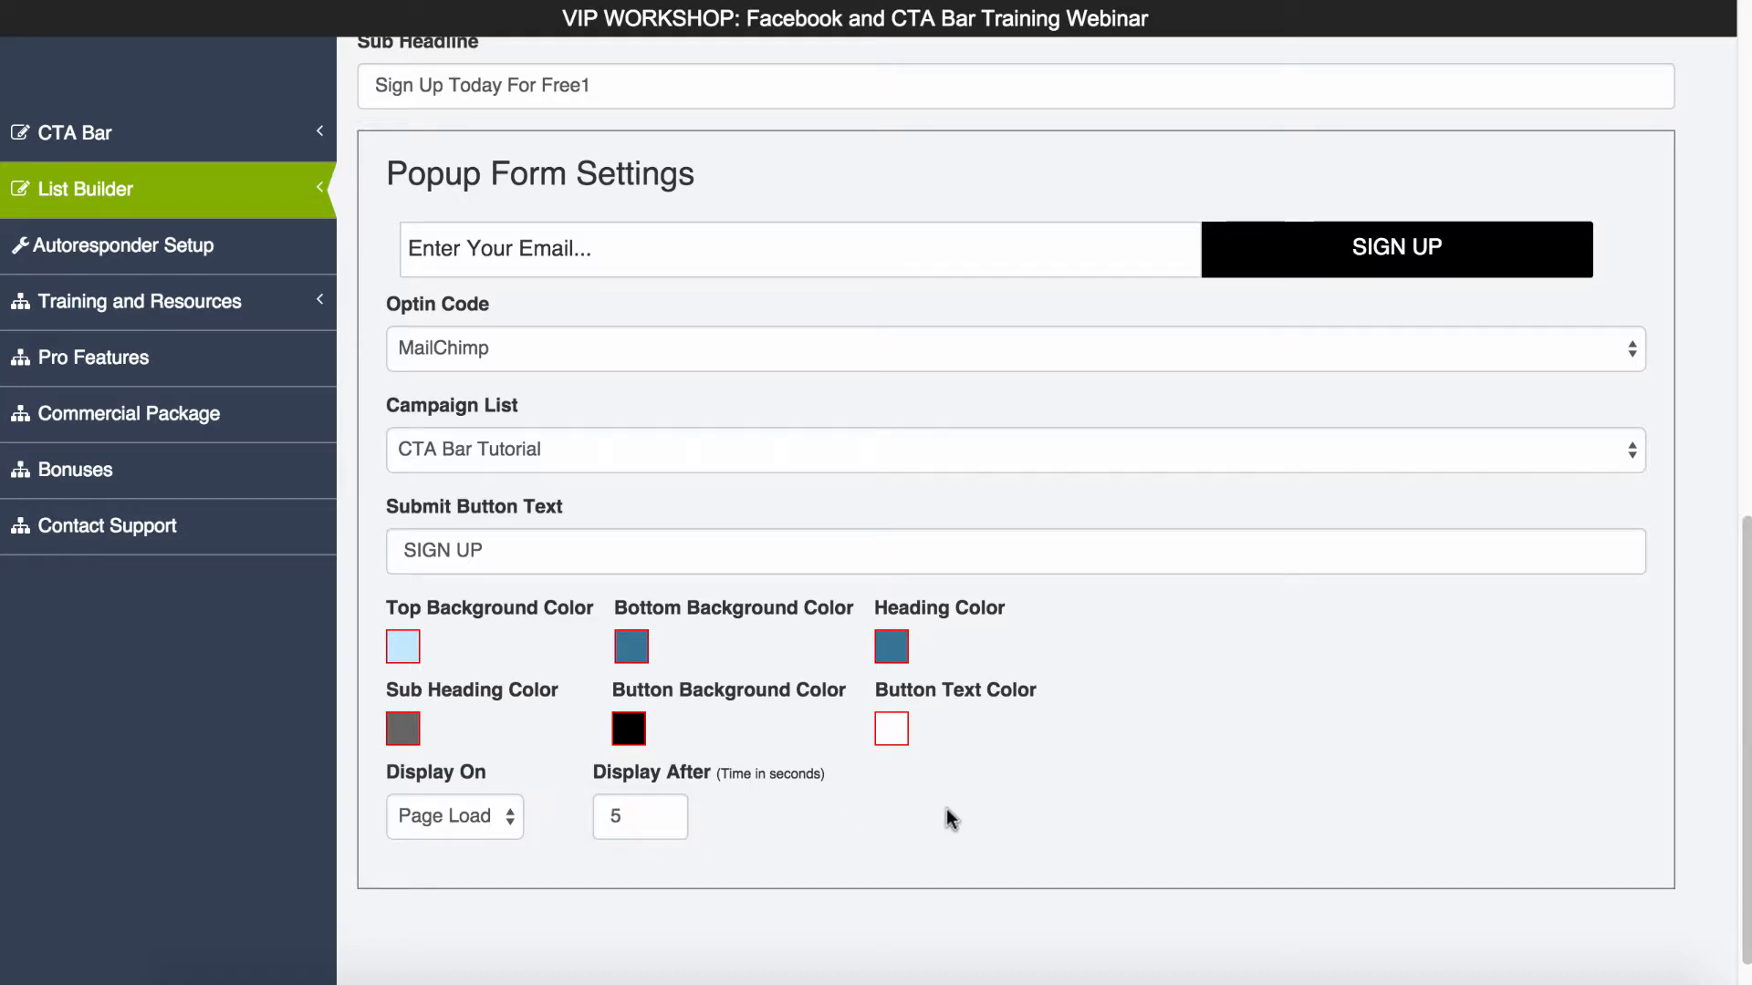
pyautogui.scroll(-1, 1206, 671)
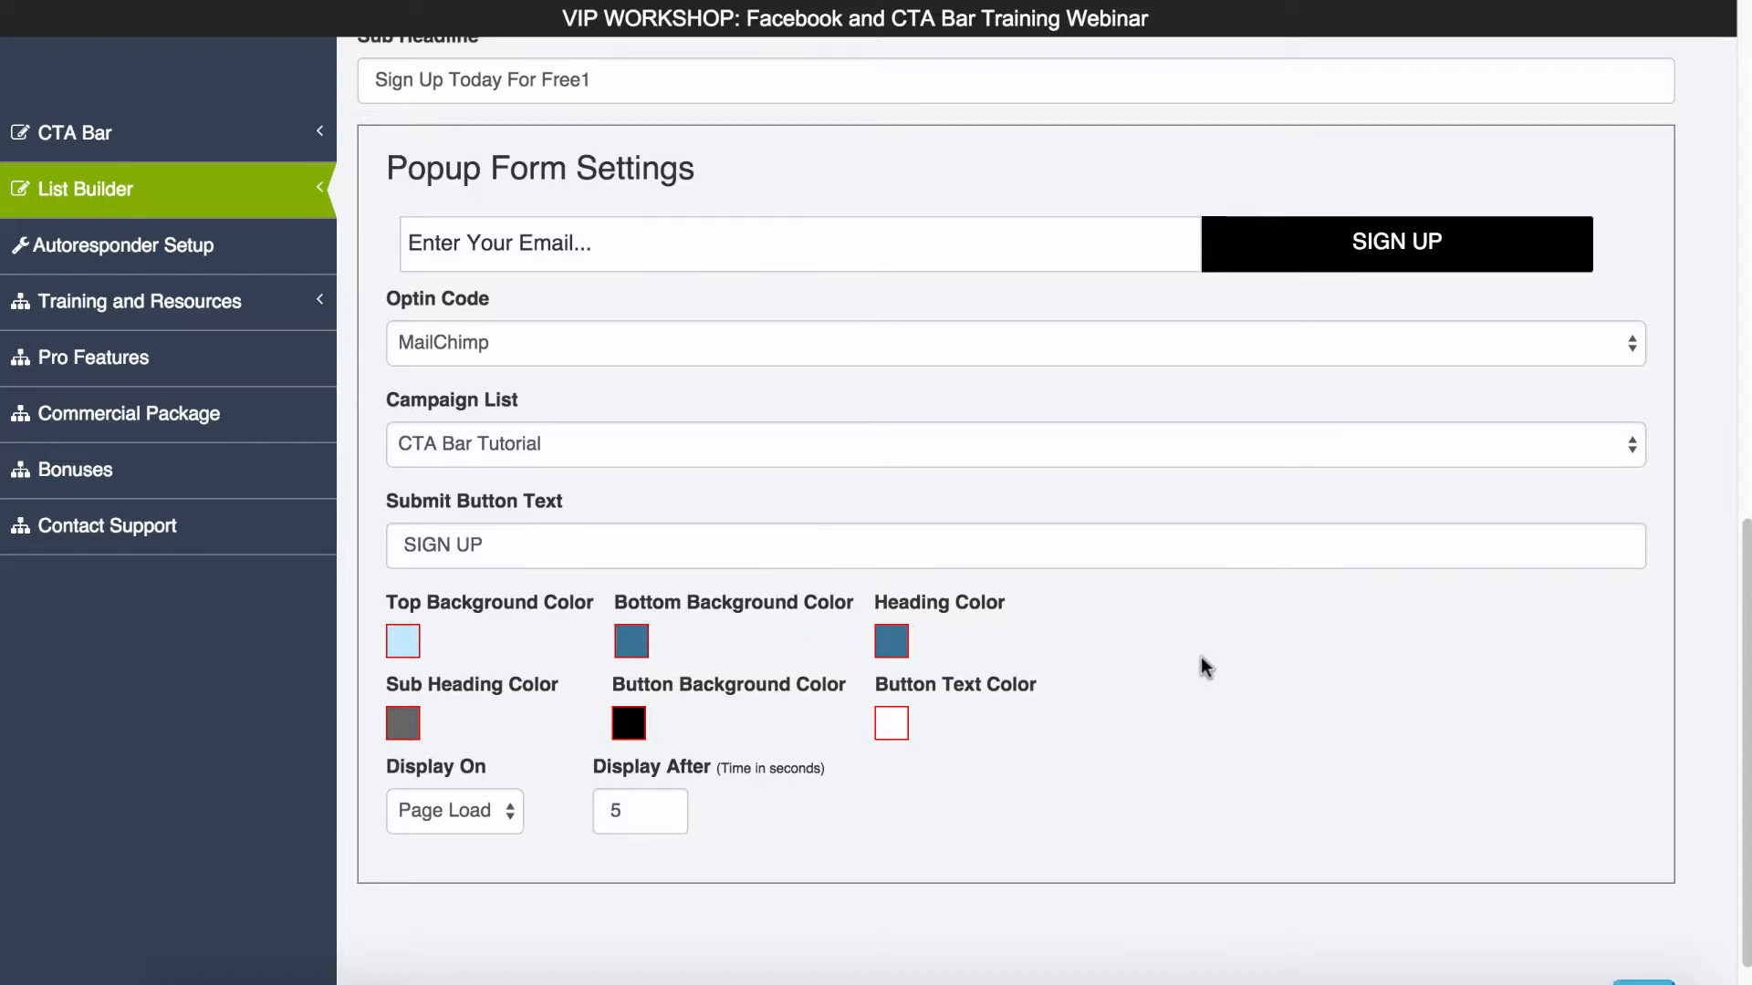
pyautogui.scroll(-1, 1206, 669)
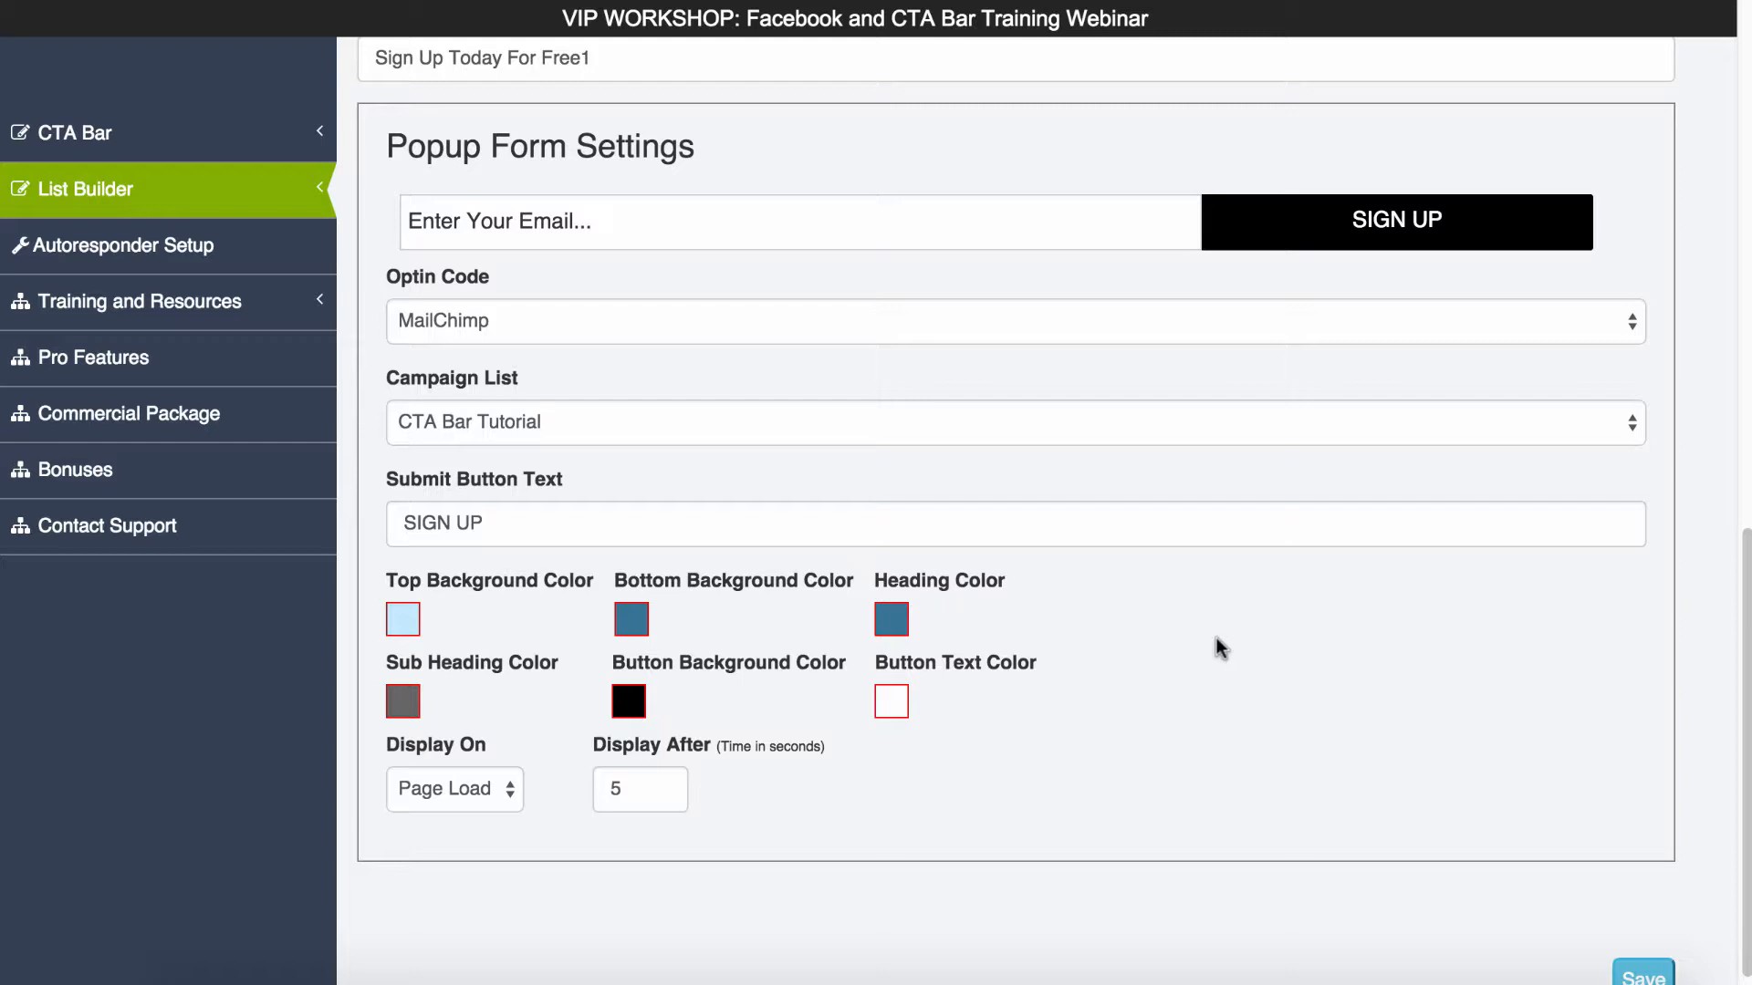
pyautogui.scroll(-1, 1220, 648)
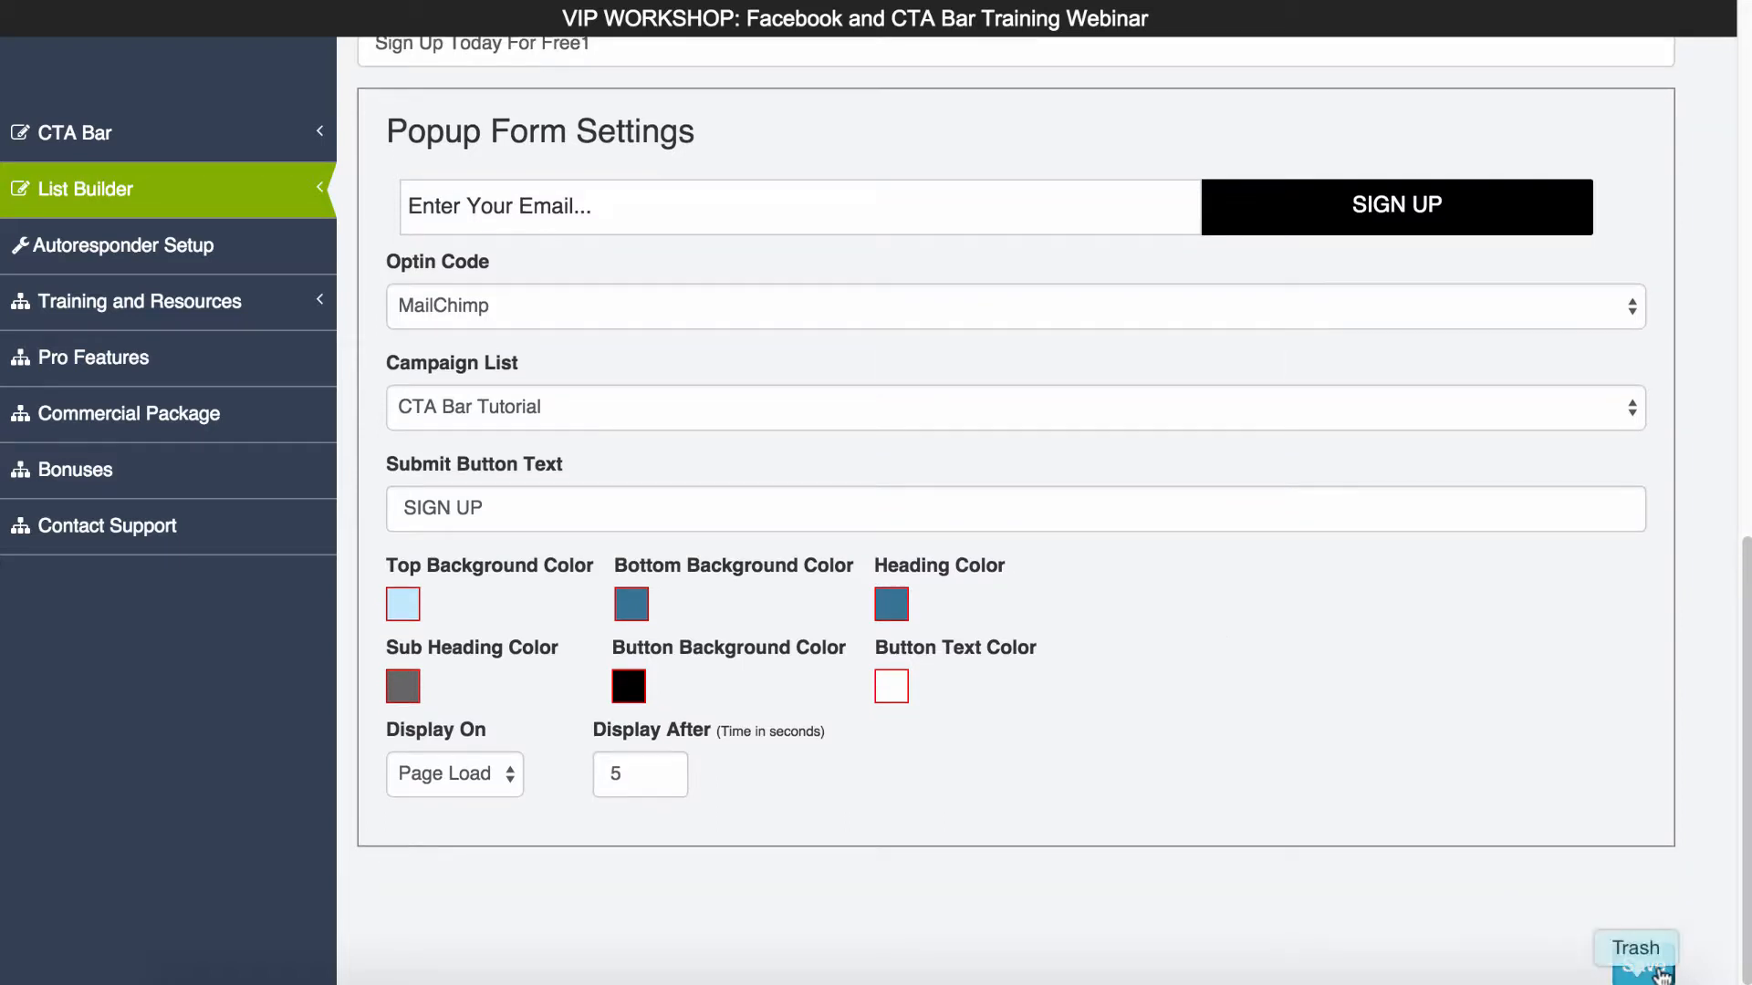
pyautogui.click(1650, 968)
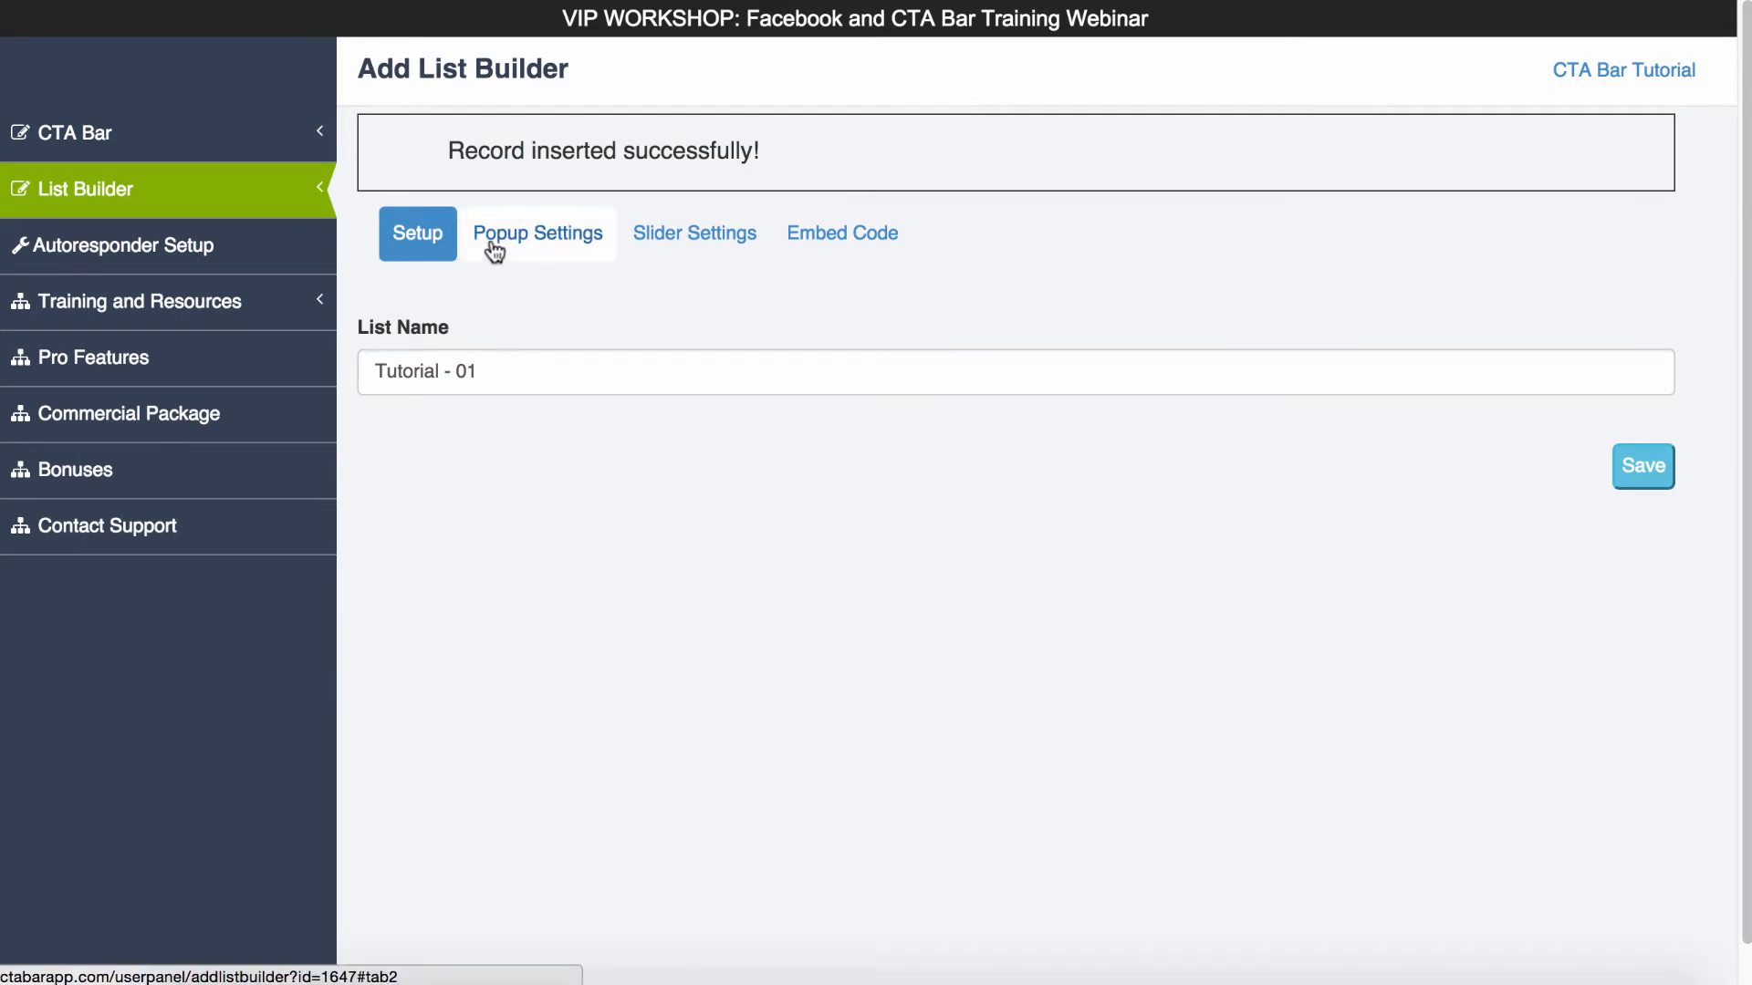
# - Reopen the saved list builder's popup settings and review them
pyautogui.click(516, 239)
pyautogui.scroll(-10, 1131, 509)
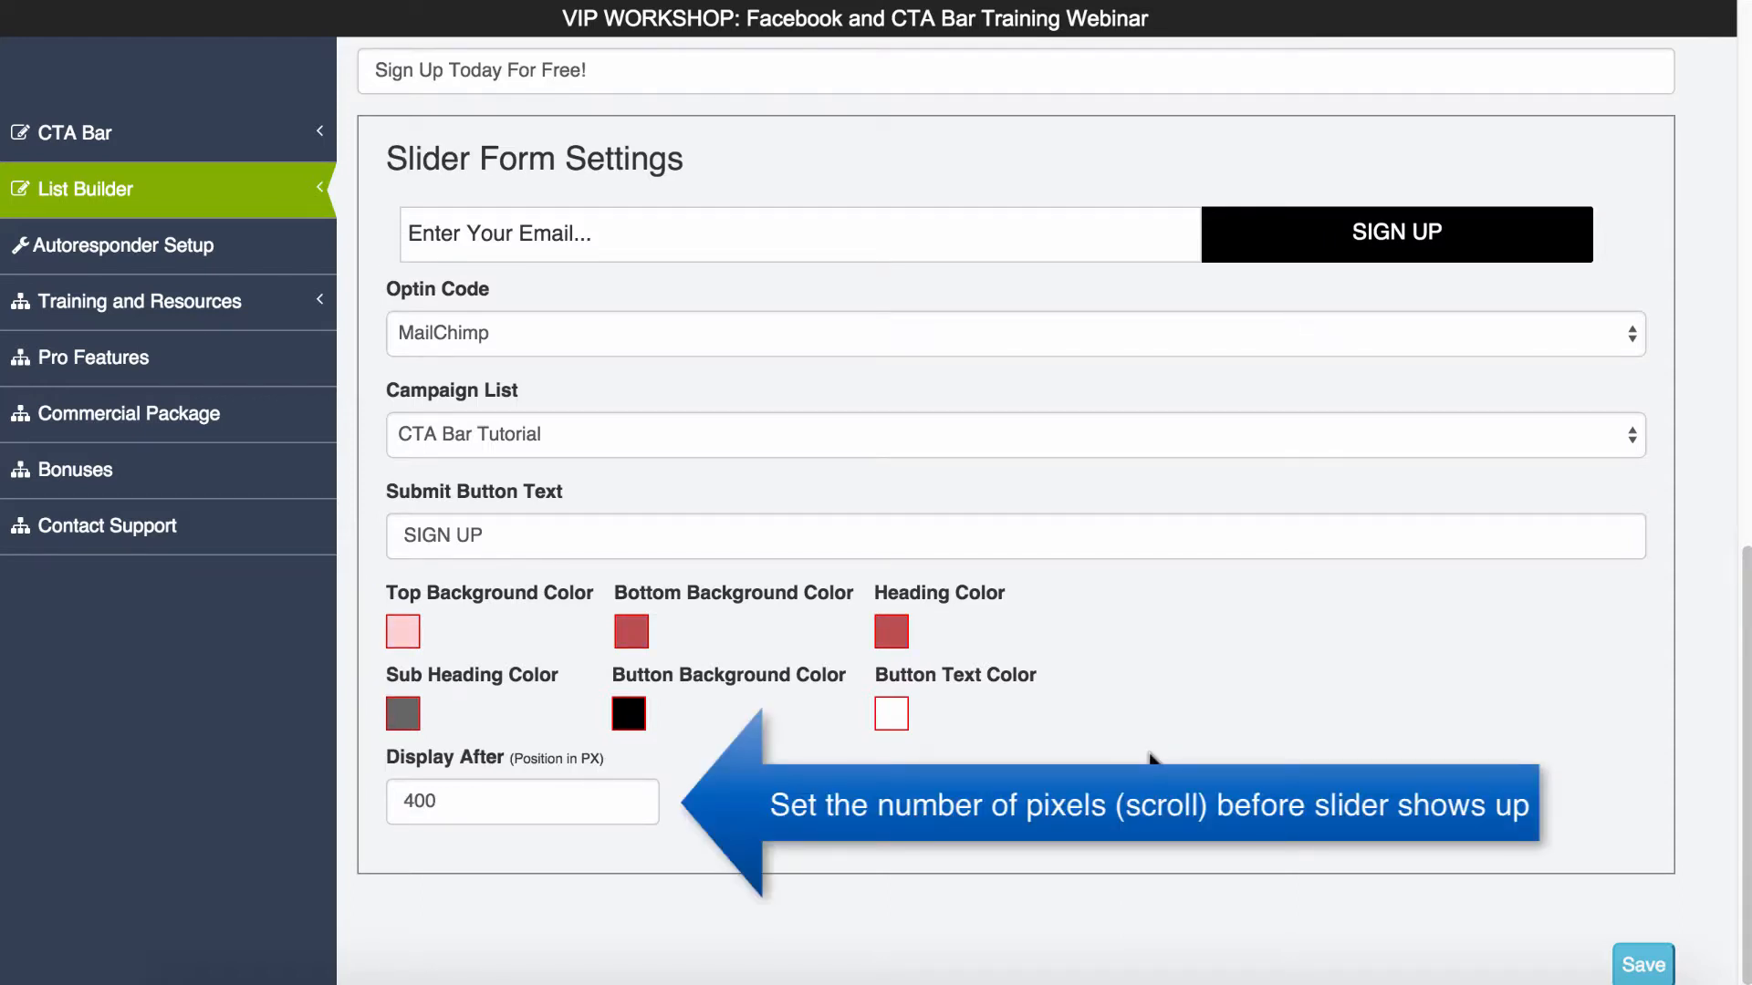
# - Save the list builder and reopen its slider settings to check the saved form options
pyautogui.click(1637, 972)
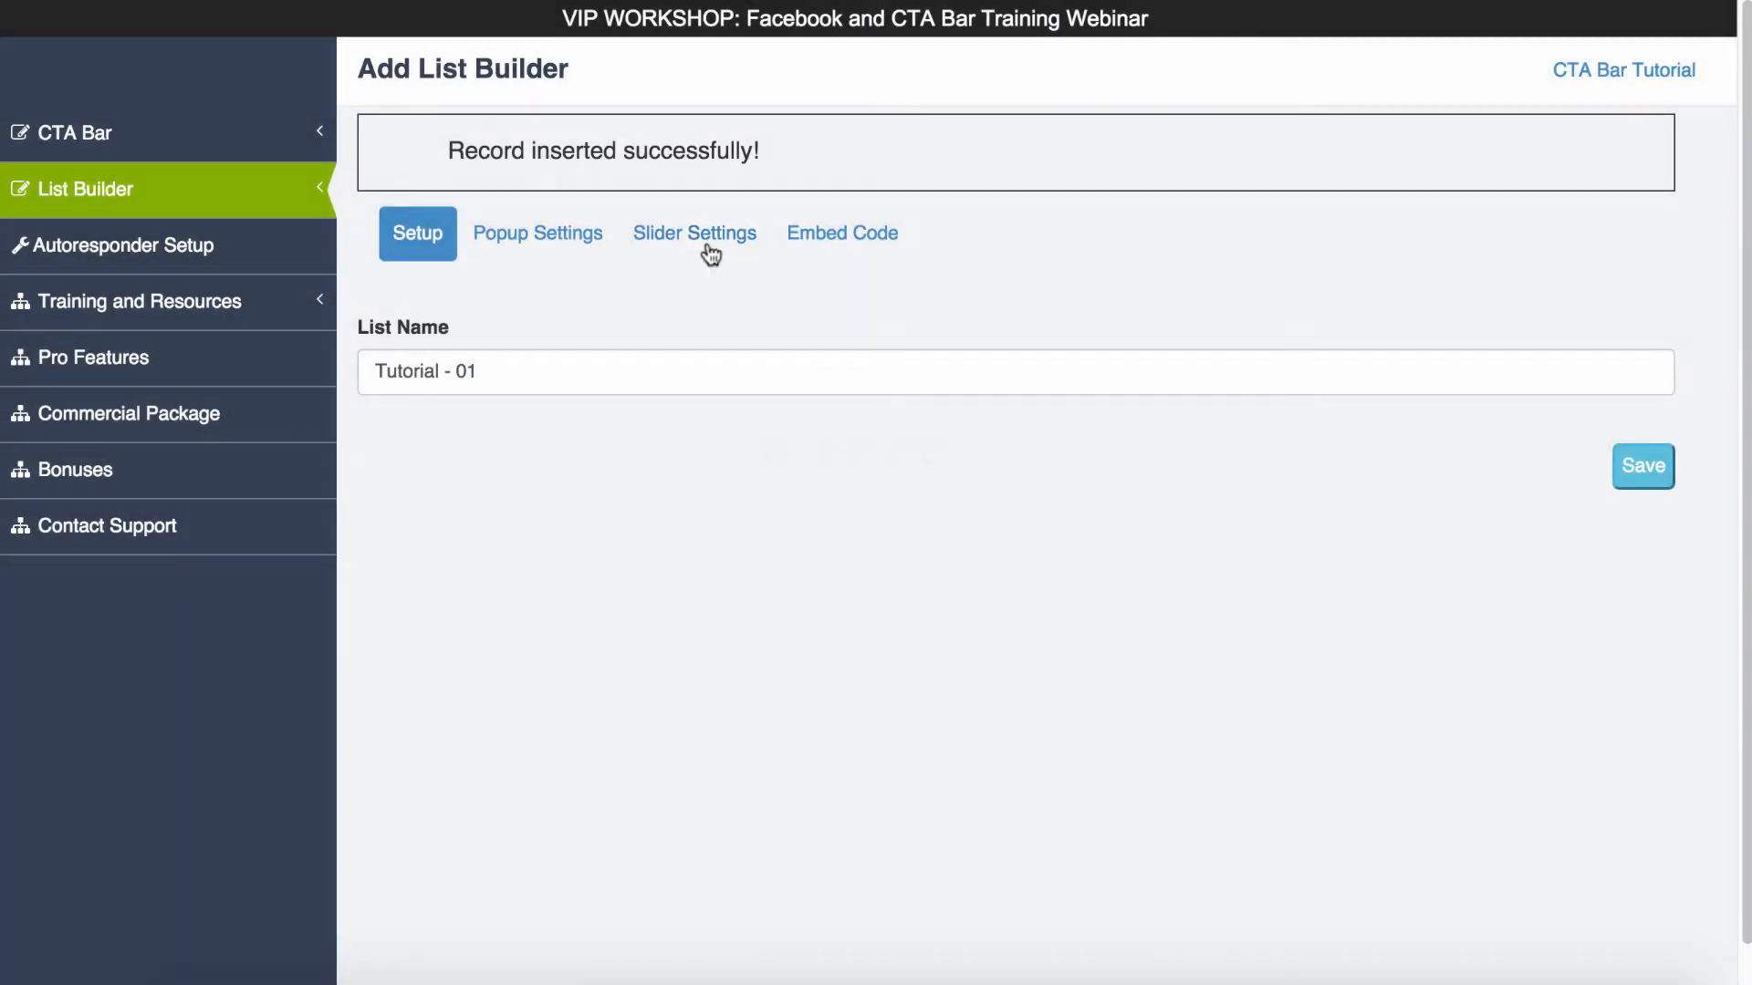
pyautogui.click(704, 232)
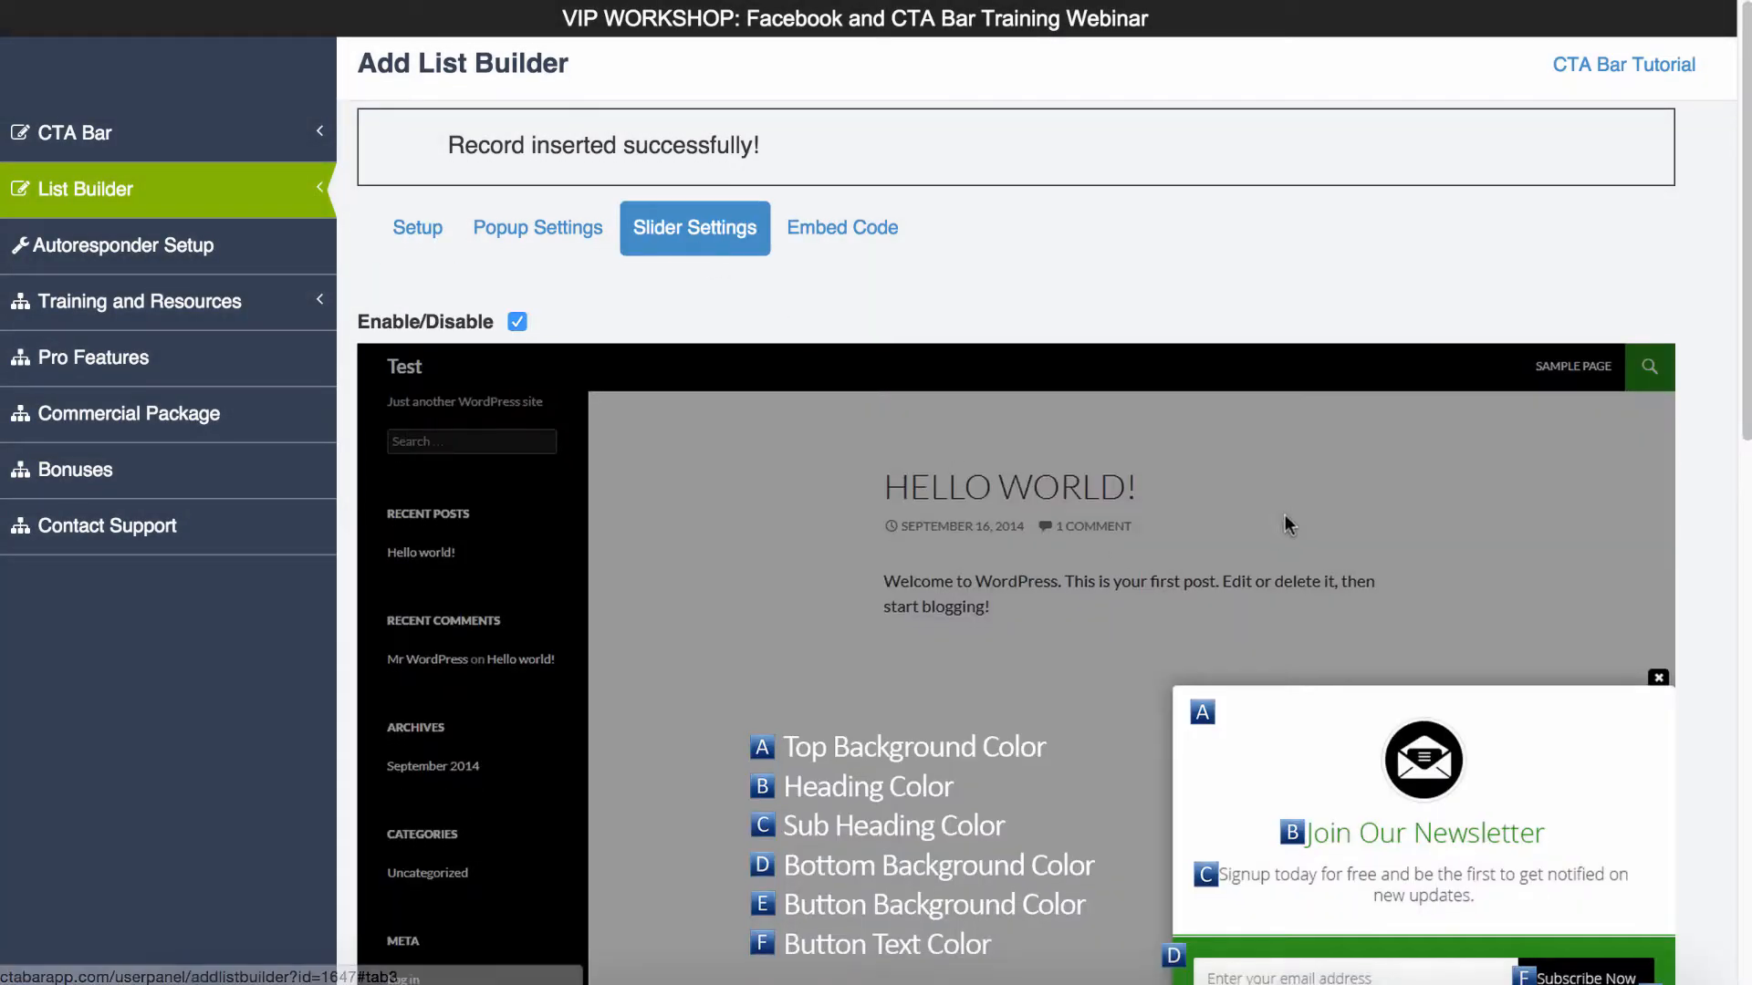
pyautogui.scroll(-10, 1284, 525)
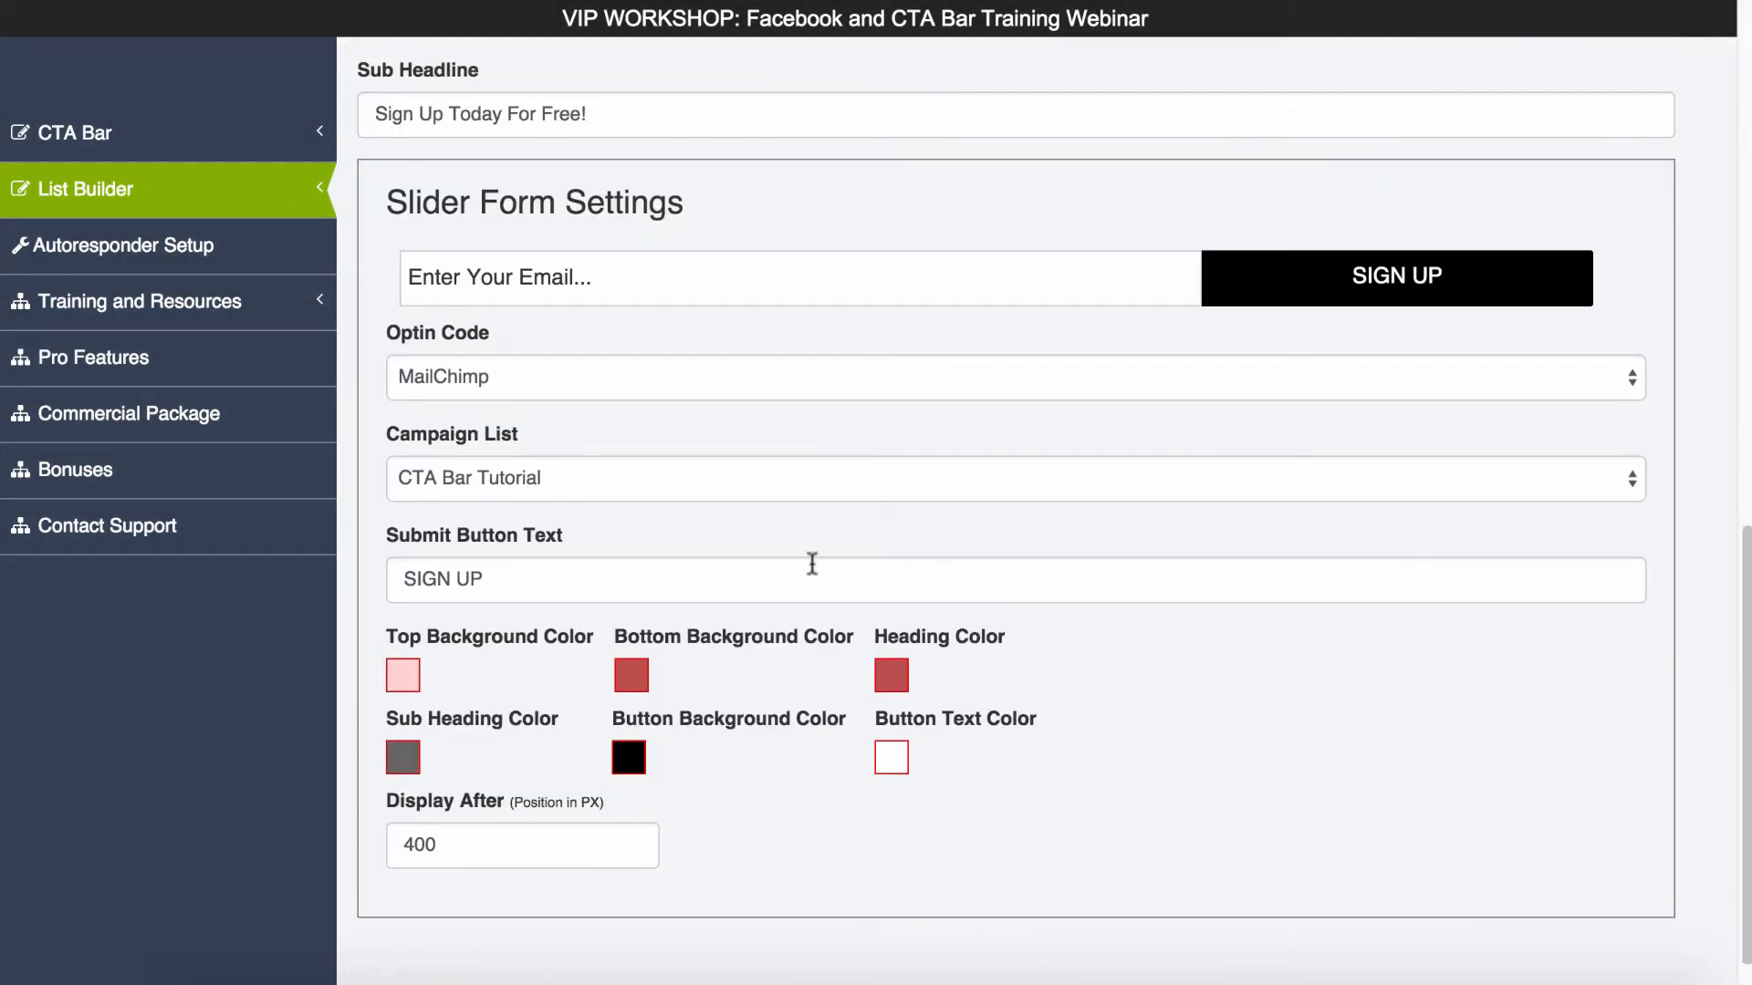
pyautogui.scroll(10, 812, 564)
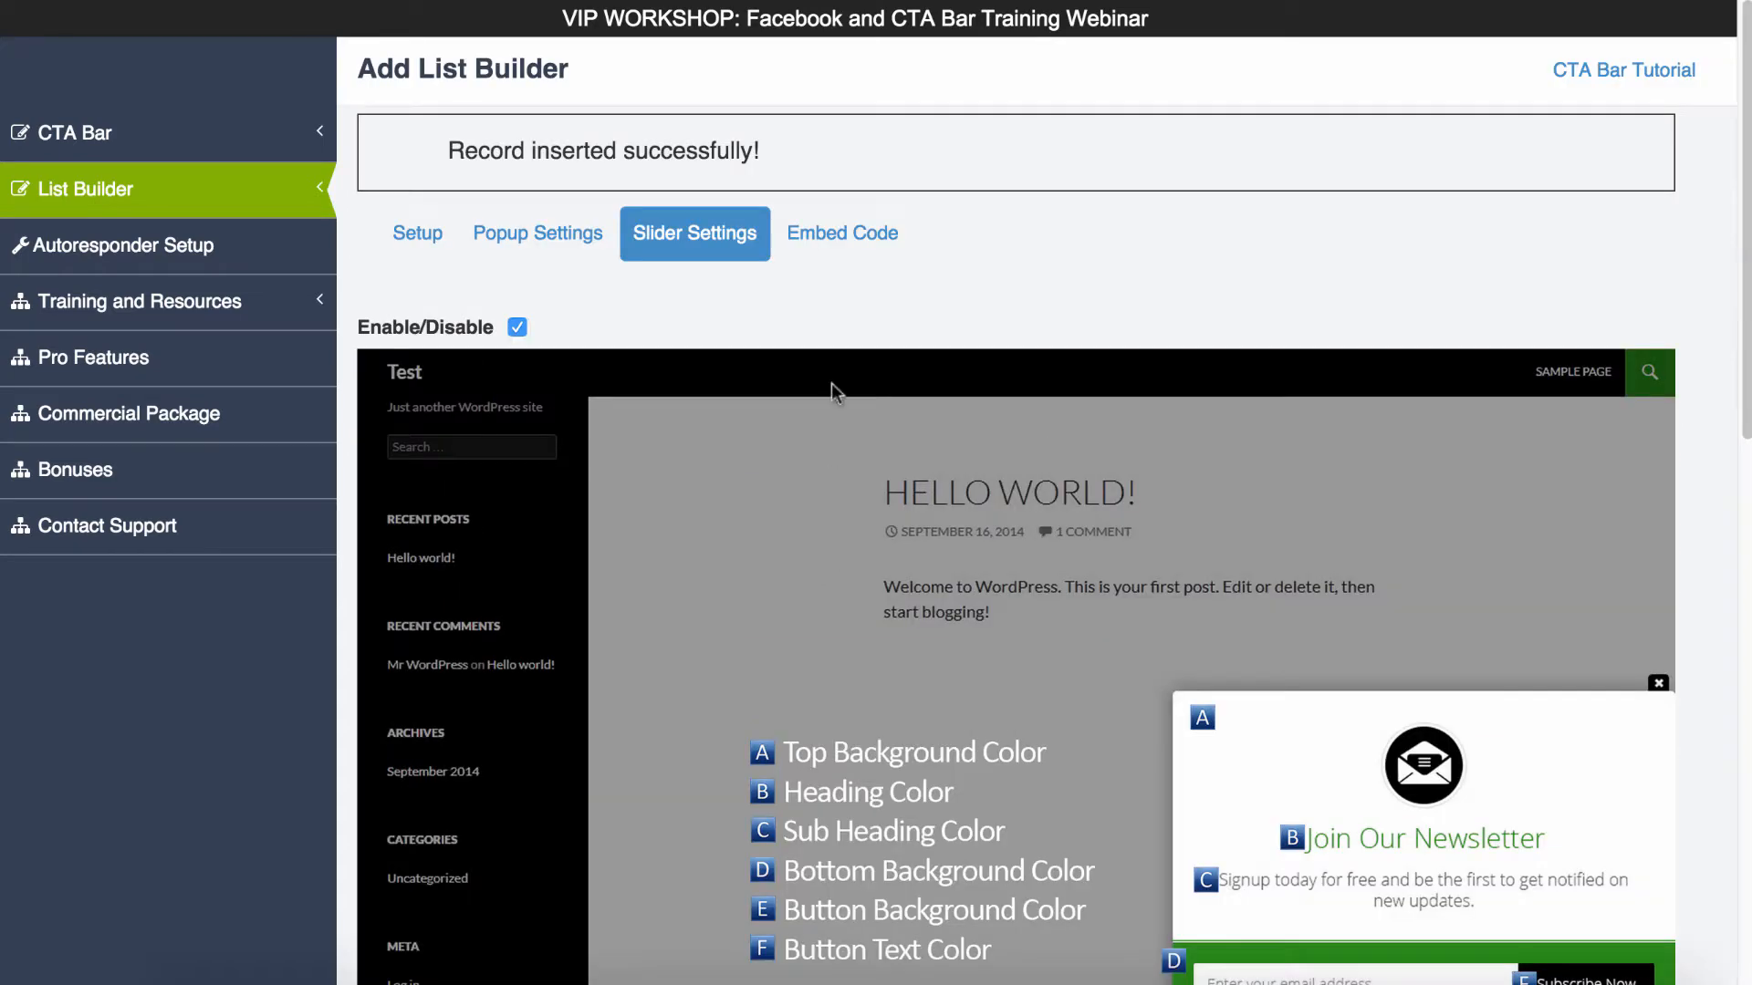
# - Open the list builder's embed code and copy the complete script
pyautogui.click(844, 239)
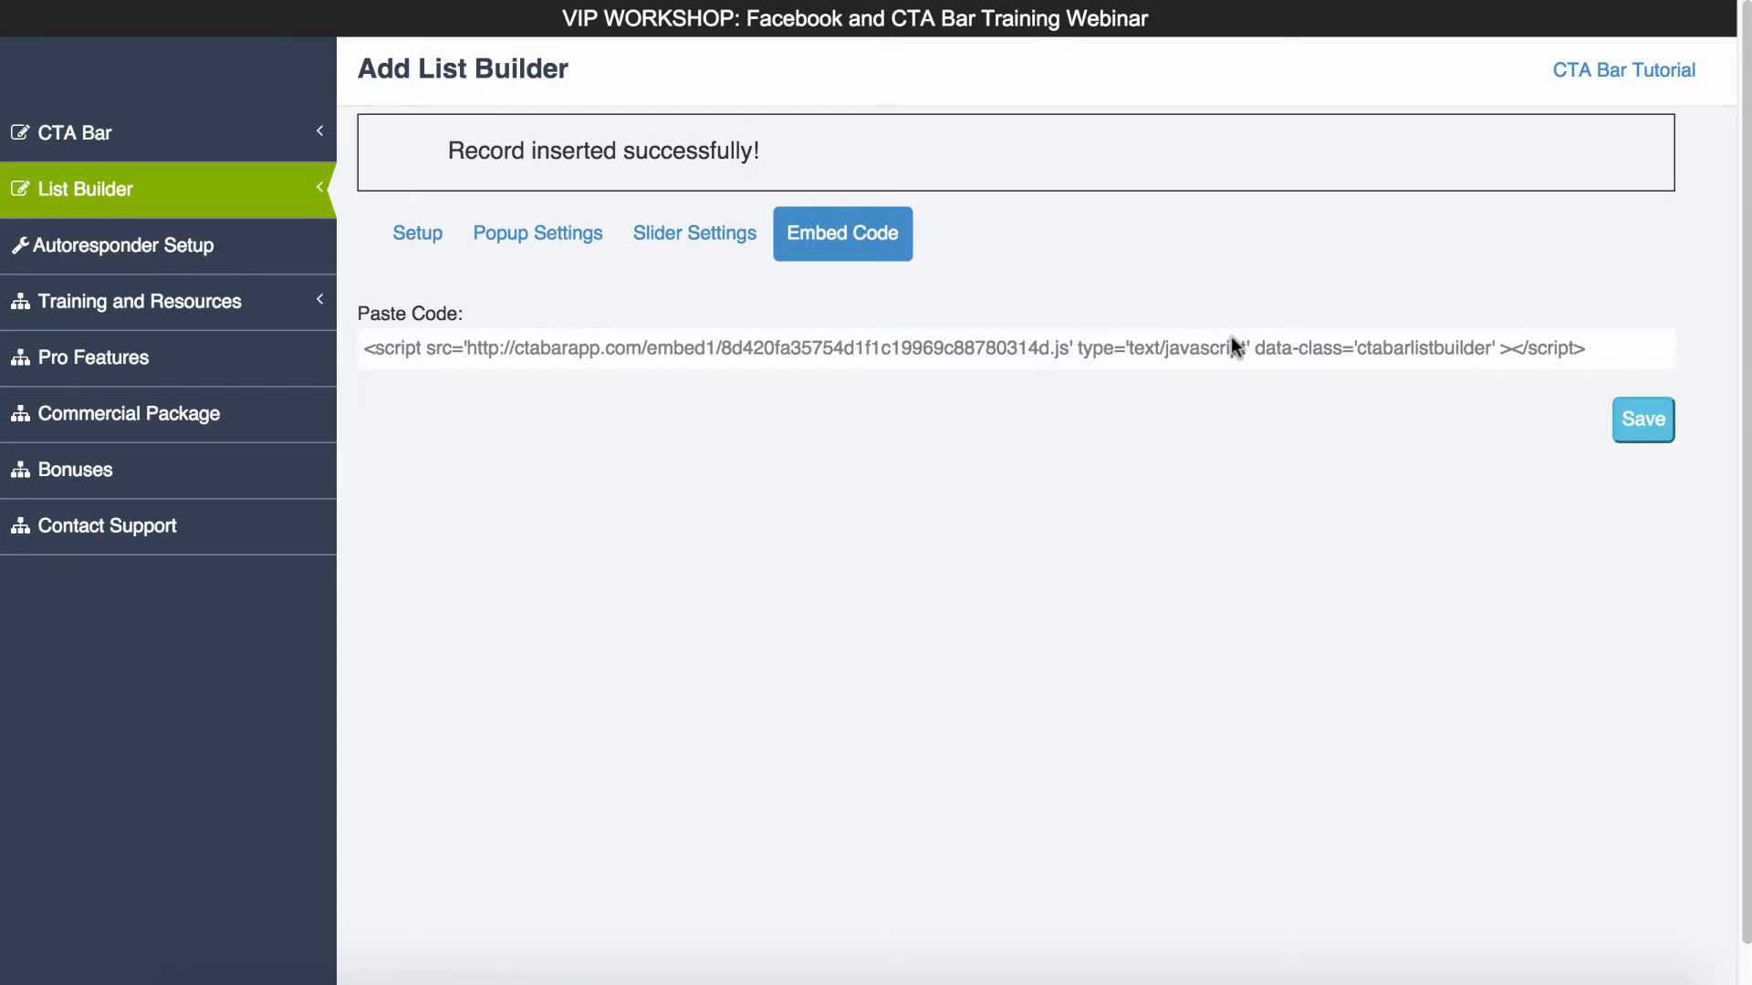
pyautogui.tripleClick(898, 348)
pyautogui.hotkey('ctrl', 'c')
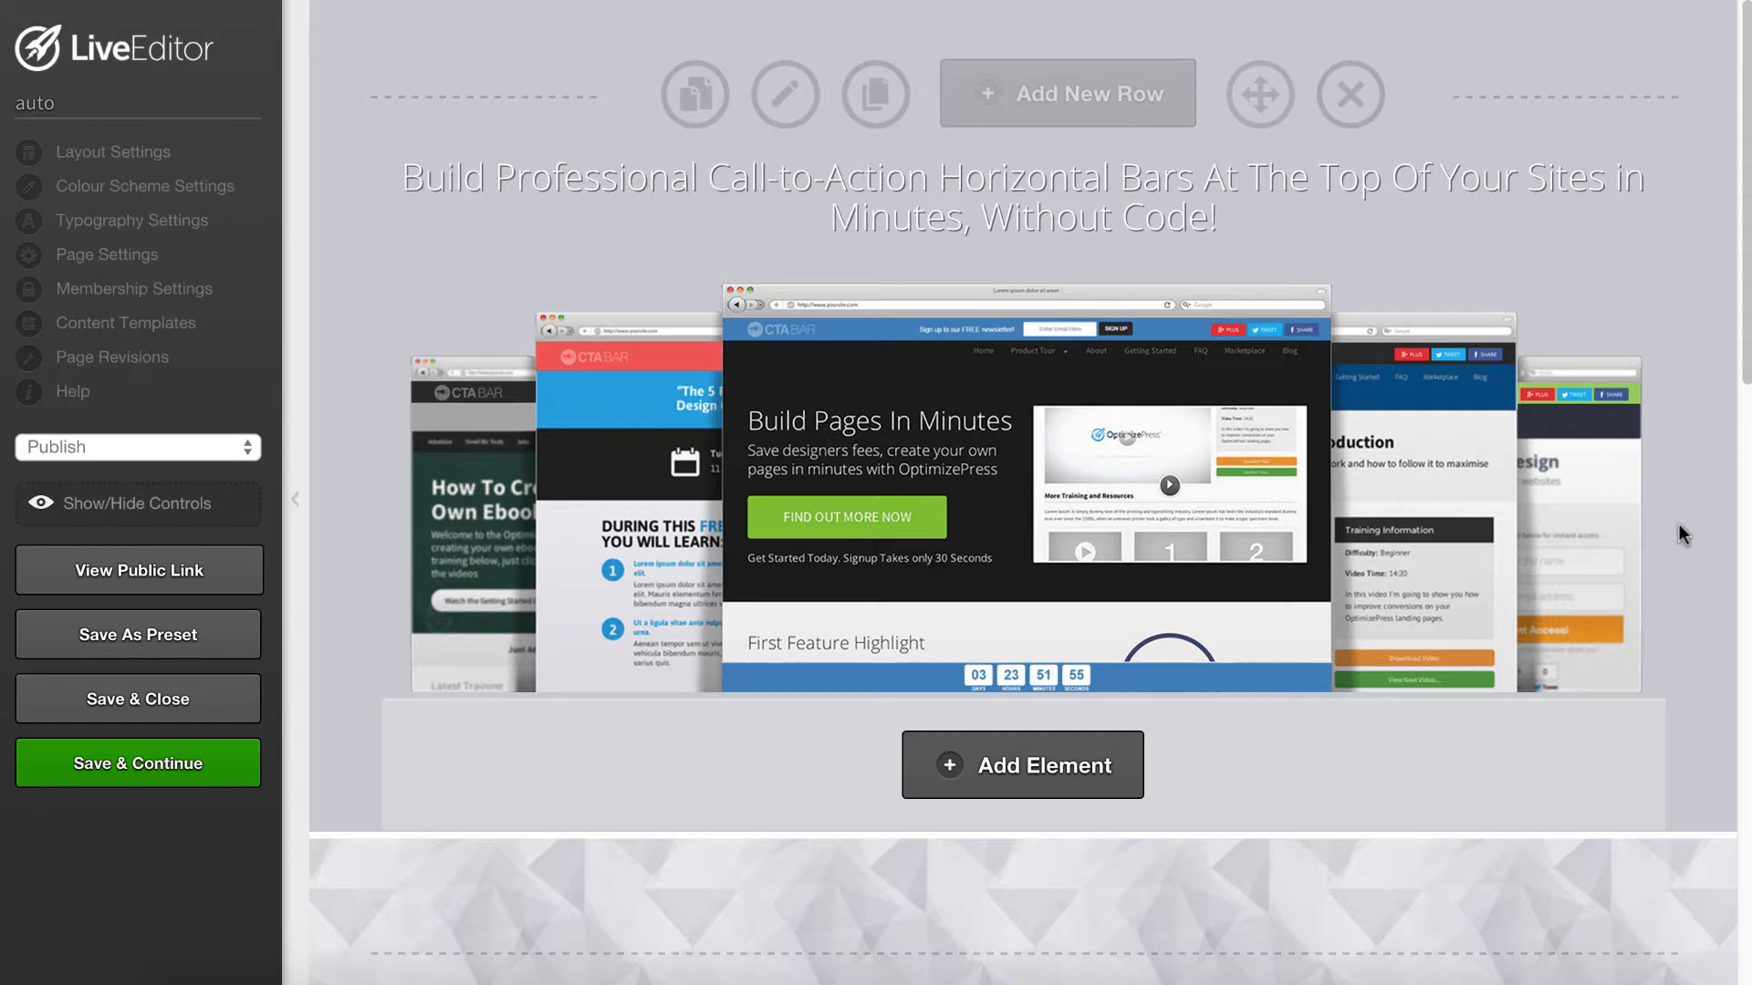
# - Switch to the page in LiveEditor and add a Custom HTML / Shortcode element below the spacer at the page's end
pyautogui.scroll(-7, 1668, 553)
pyautogui.scroll(10, 1666, 571)
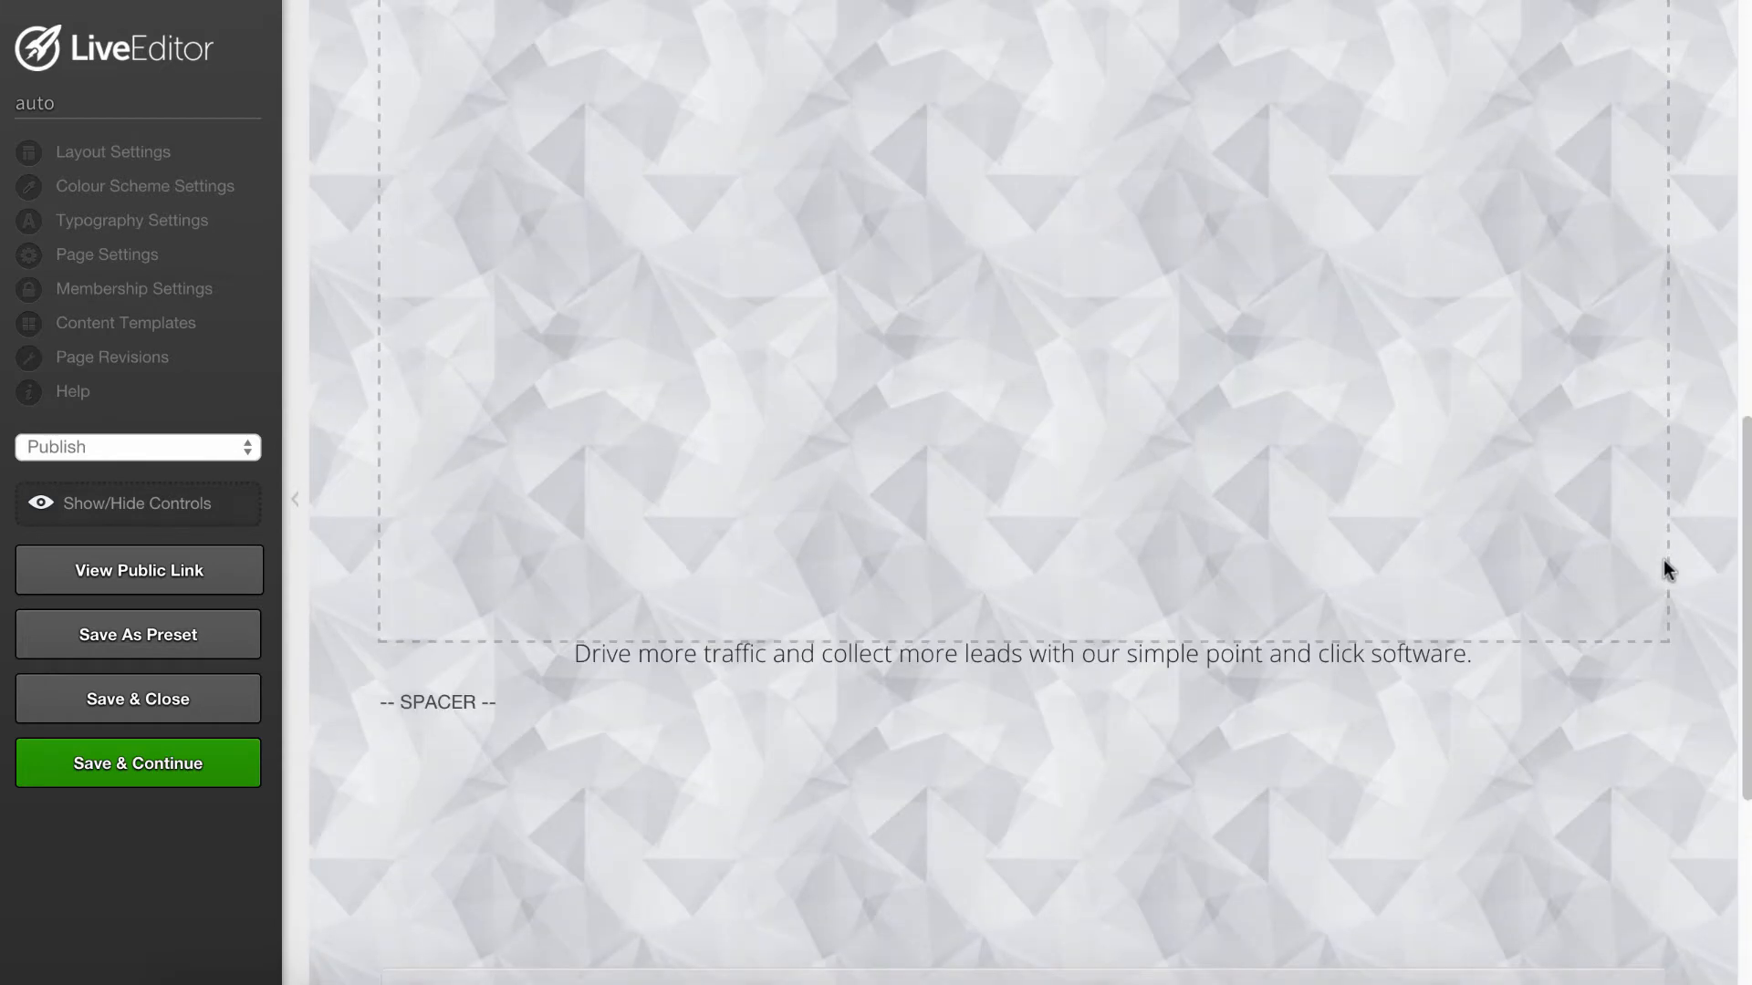
pyautogui.scroll(-3, 1662, 567)
pyautogui.scroll(-2, 1095, 566)
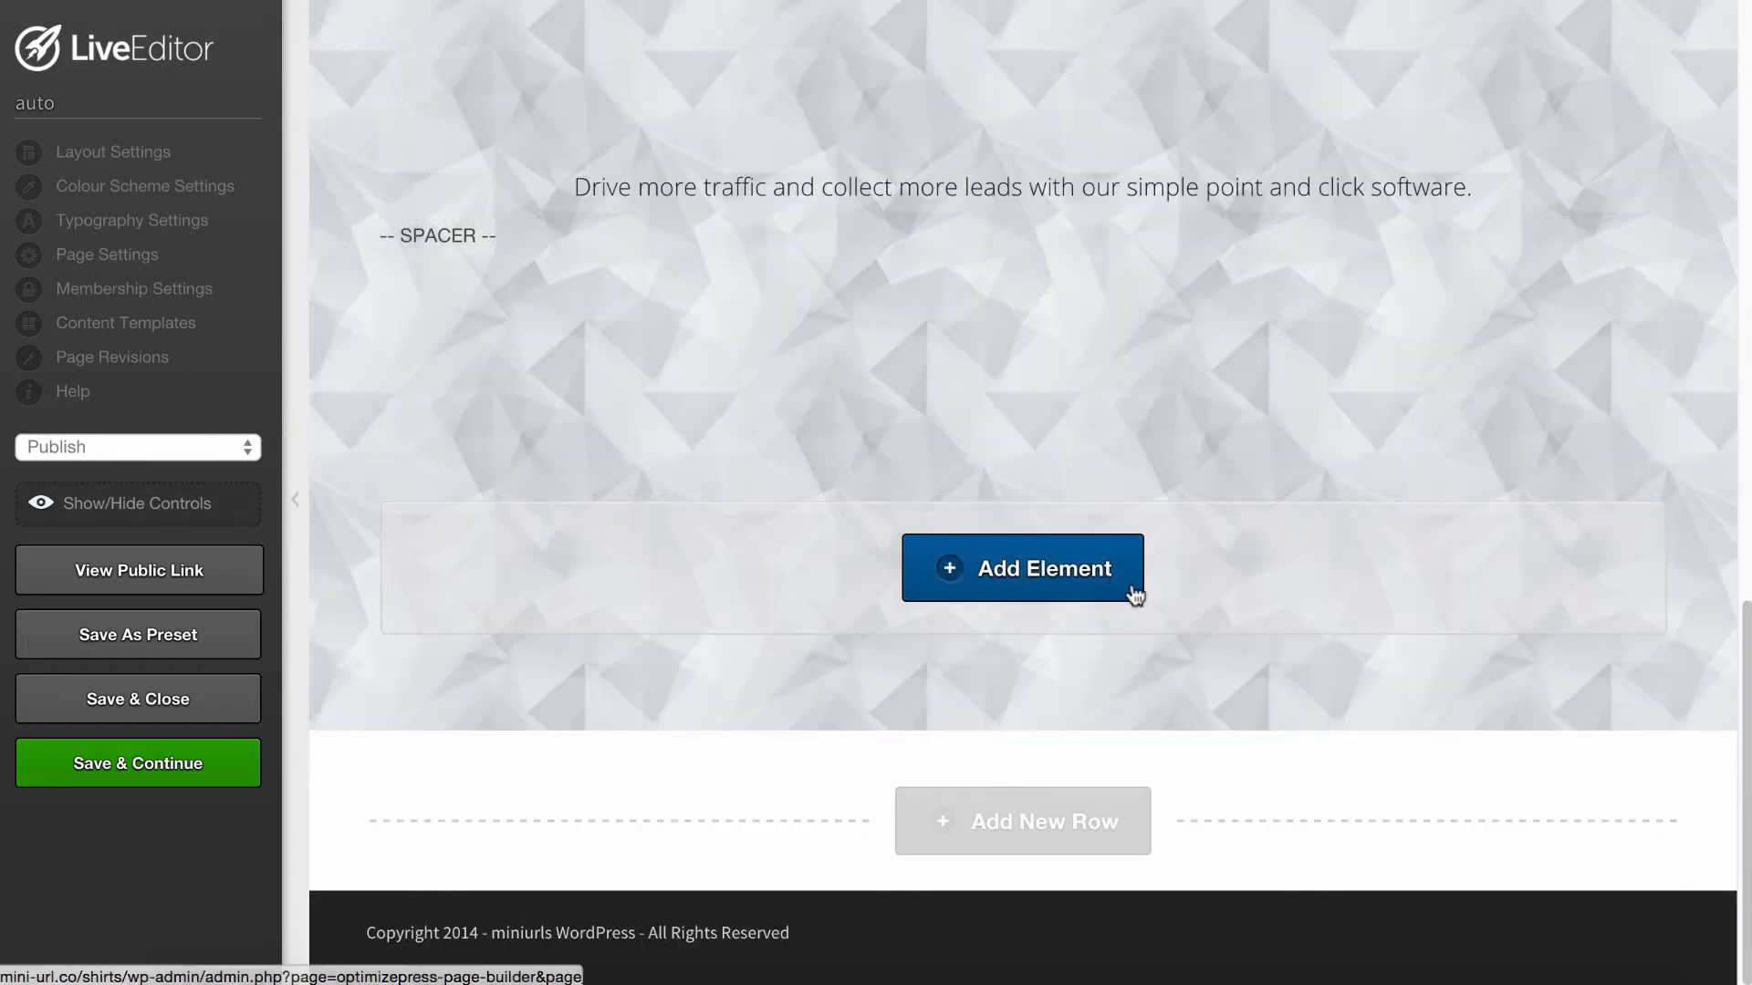
pyautogui.click(1031, 580)
pyautogui.write('html')
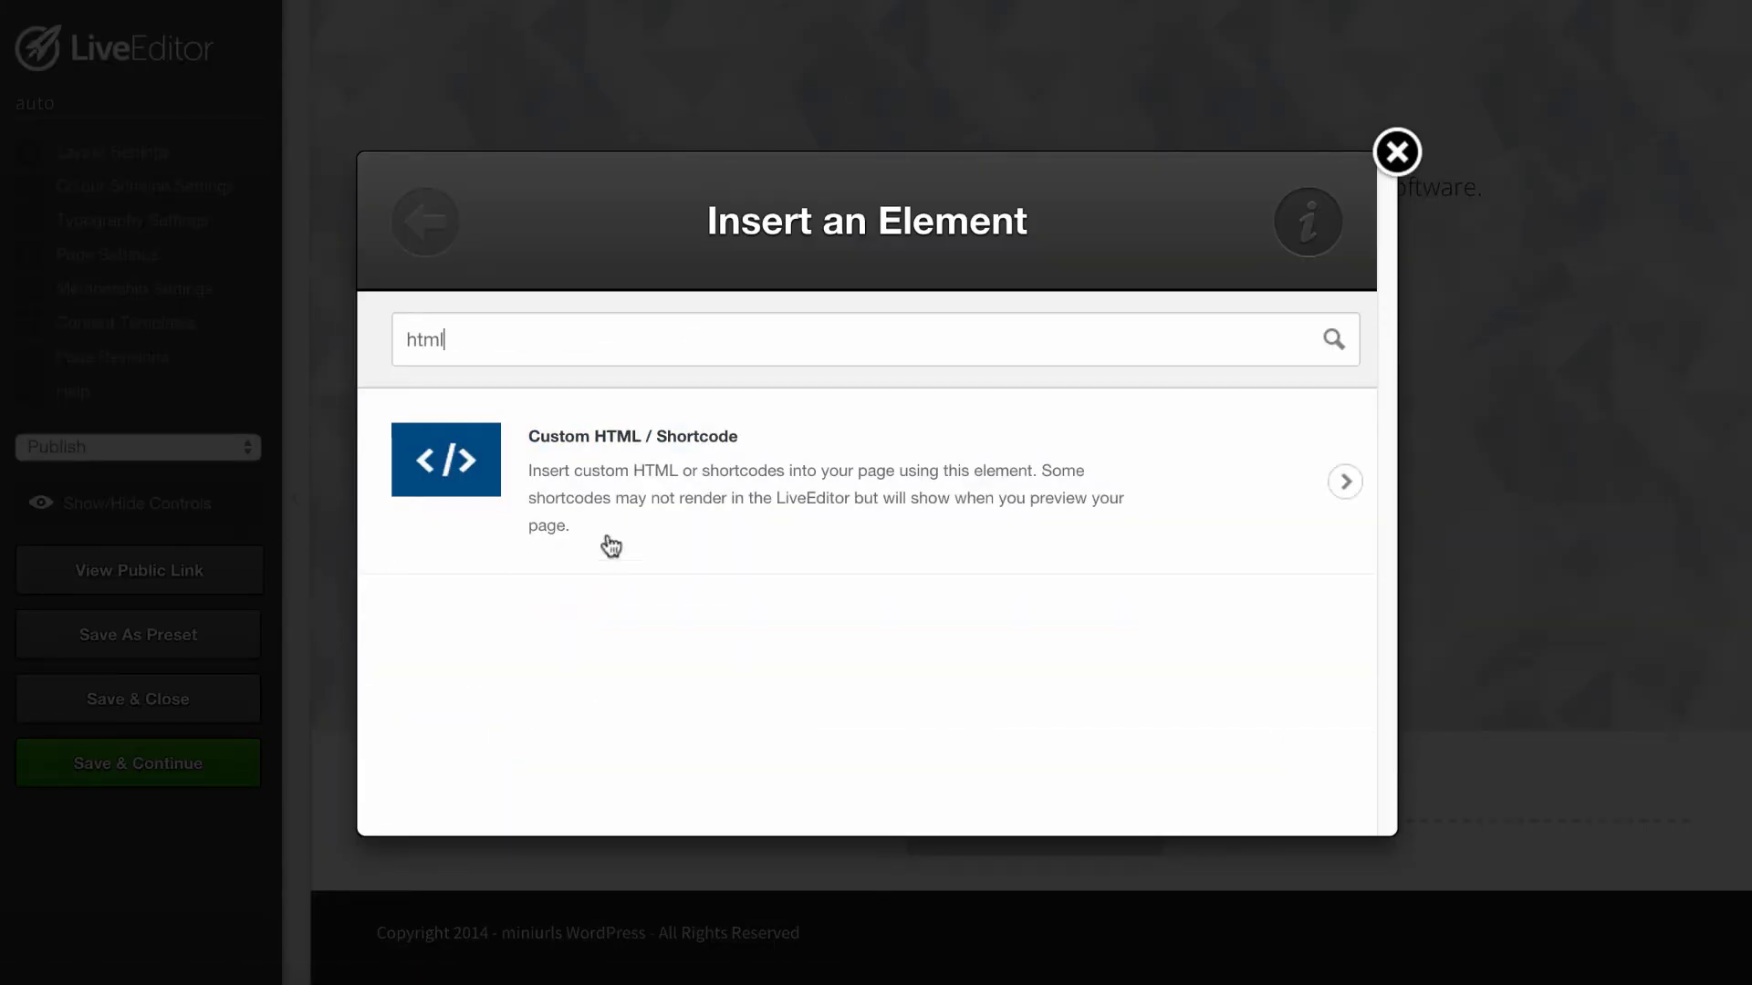
pyautogui.click(664, 483)
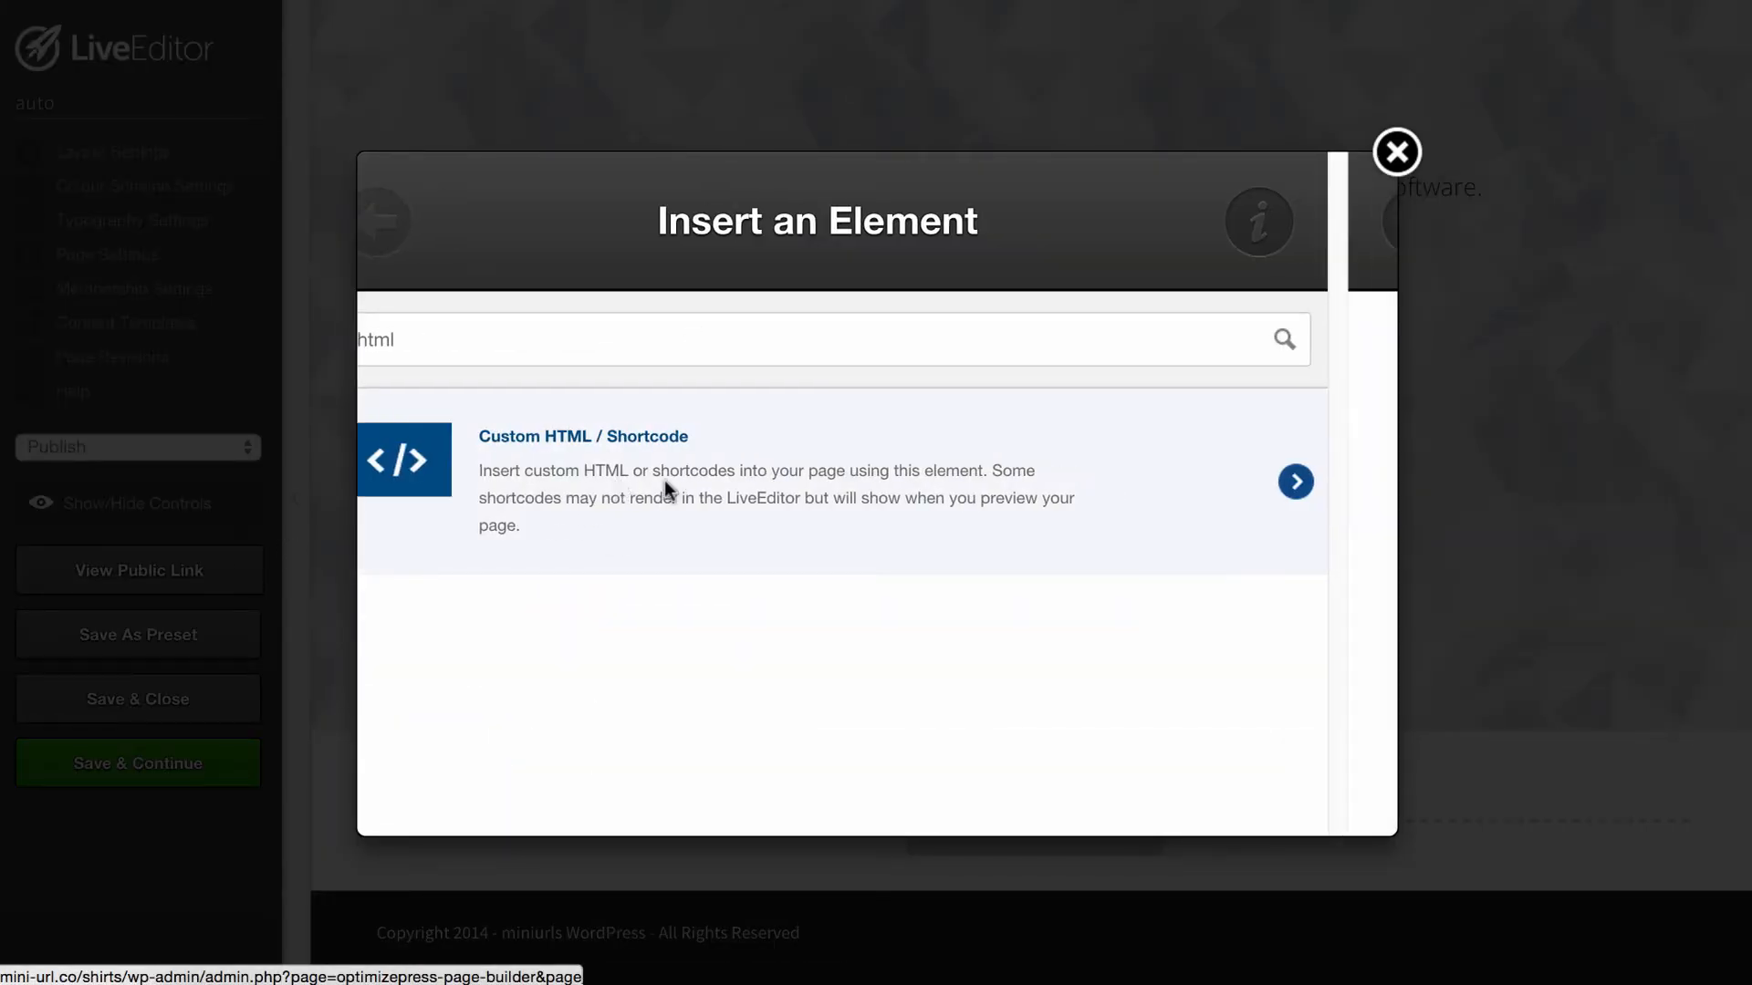
# - Paste the list builder embed code as the custom HTML element's content, insert the element and save the page
pyautogui.click(672, 627)
pyautogui.hotkey('ctrl', 'v')
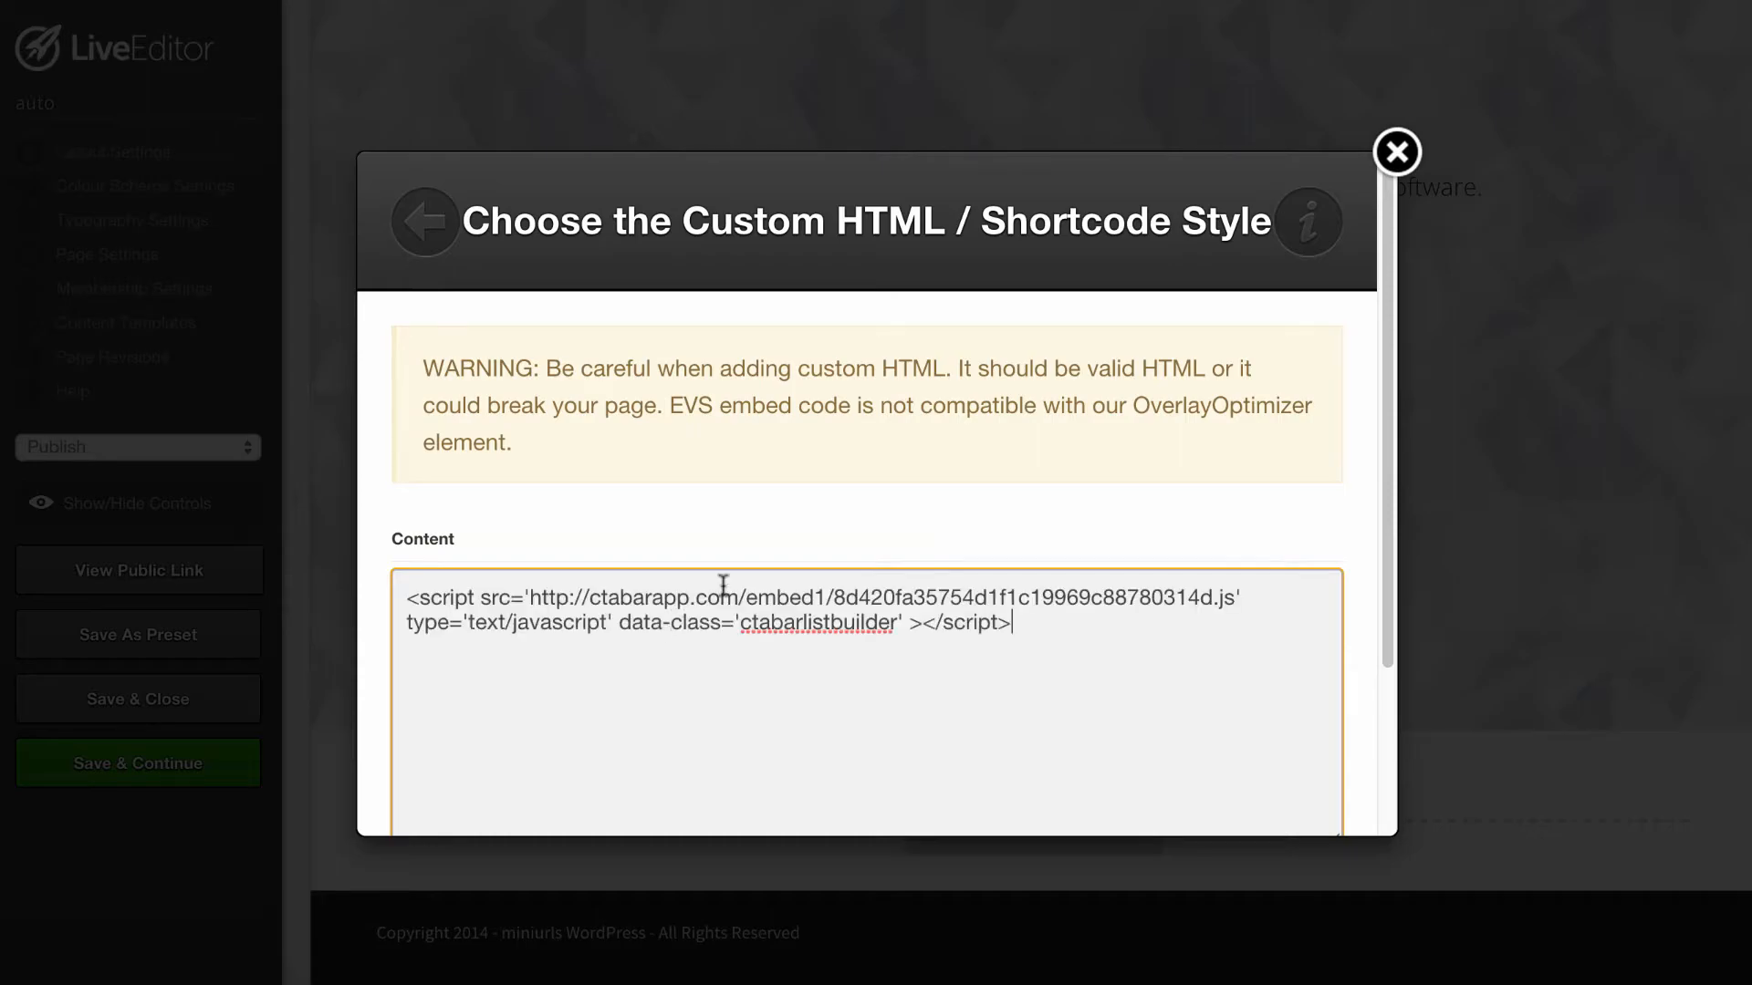
pyautogui.scroll(-3, 872, 544)
pyautogui.click(1276, 768)
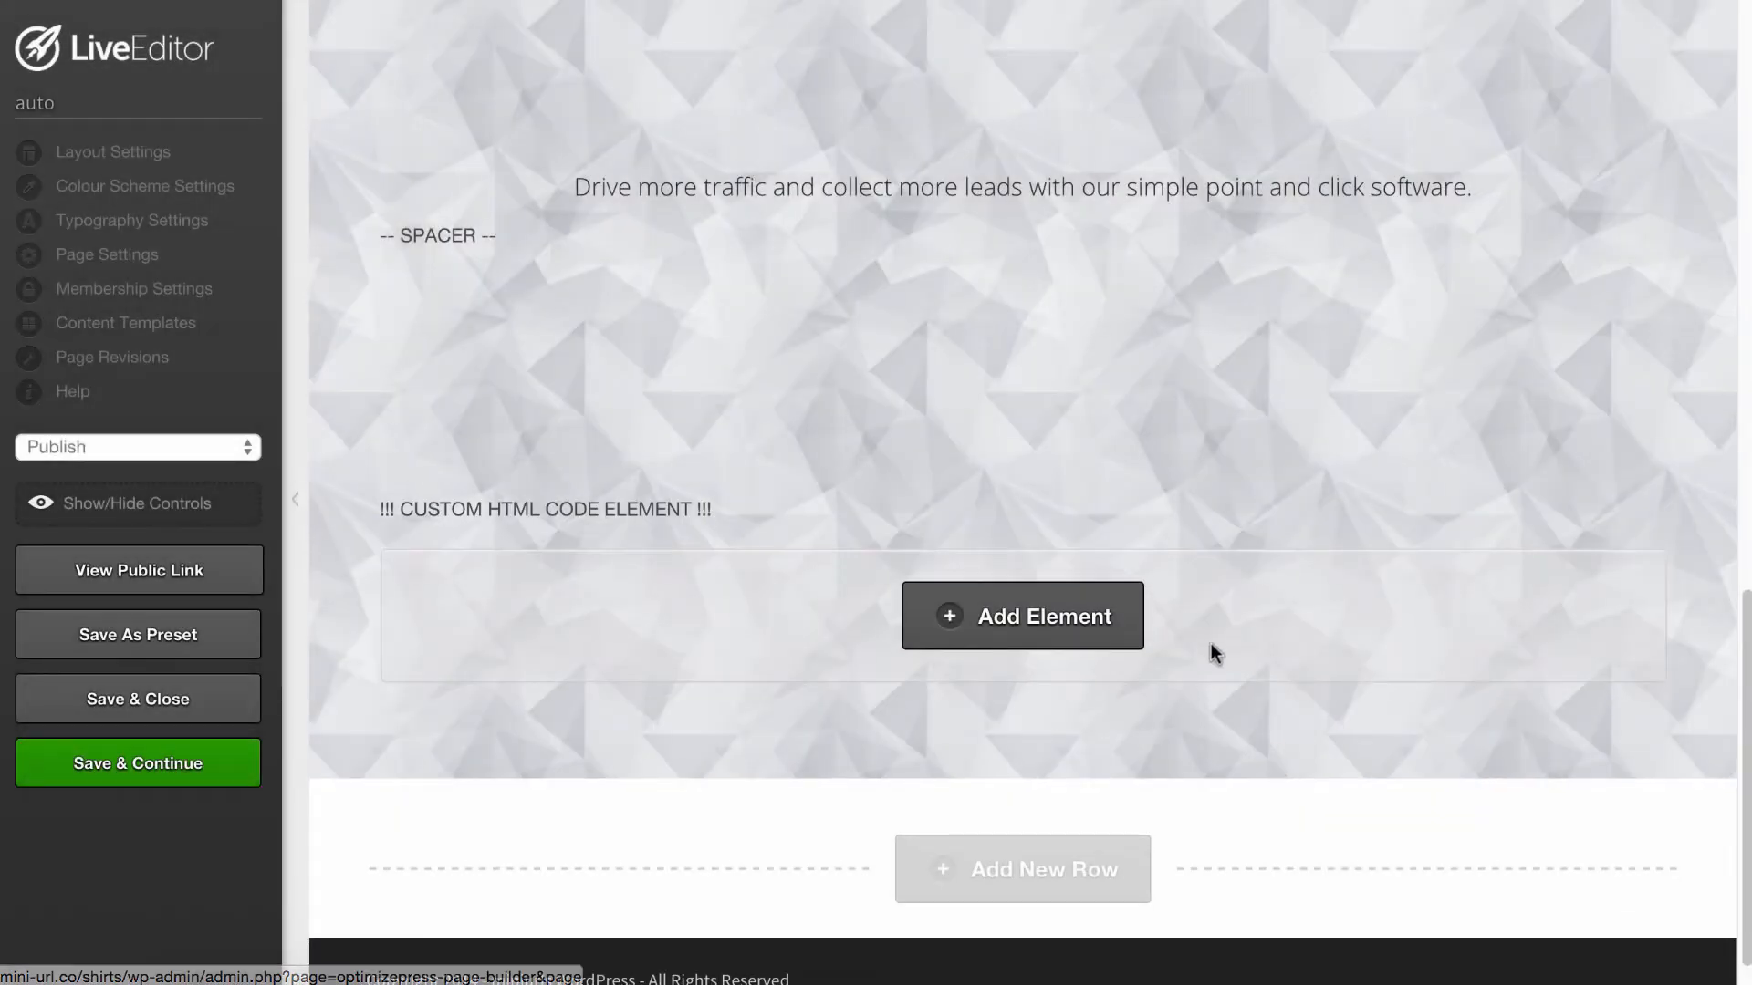
pyautogui.click(194, 768)
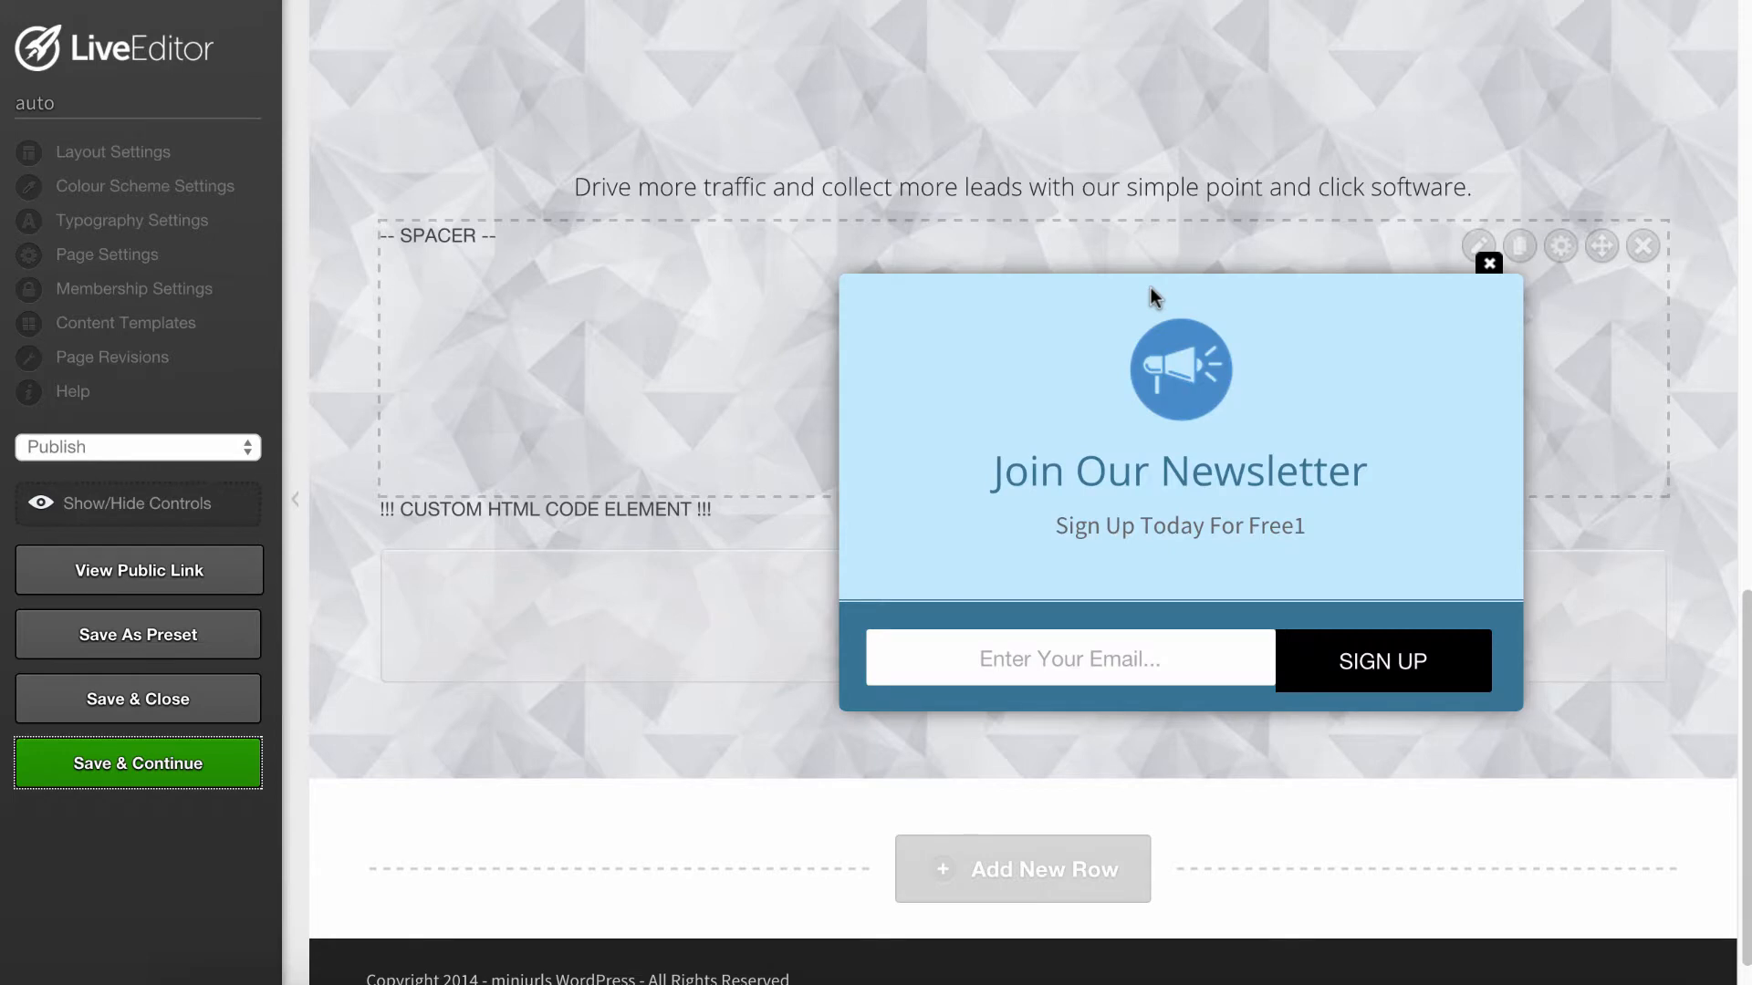
# - Check the popup and slider forms in the LiveEditor page, then close both of them
pyautogui.scroll(-1, 1439, 371)
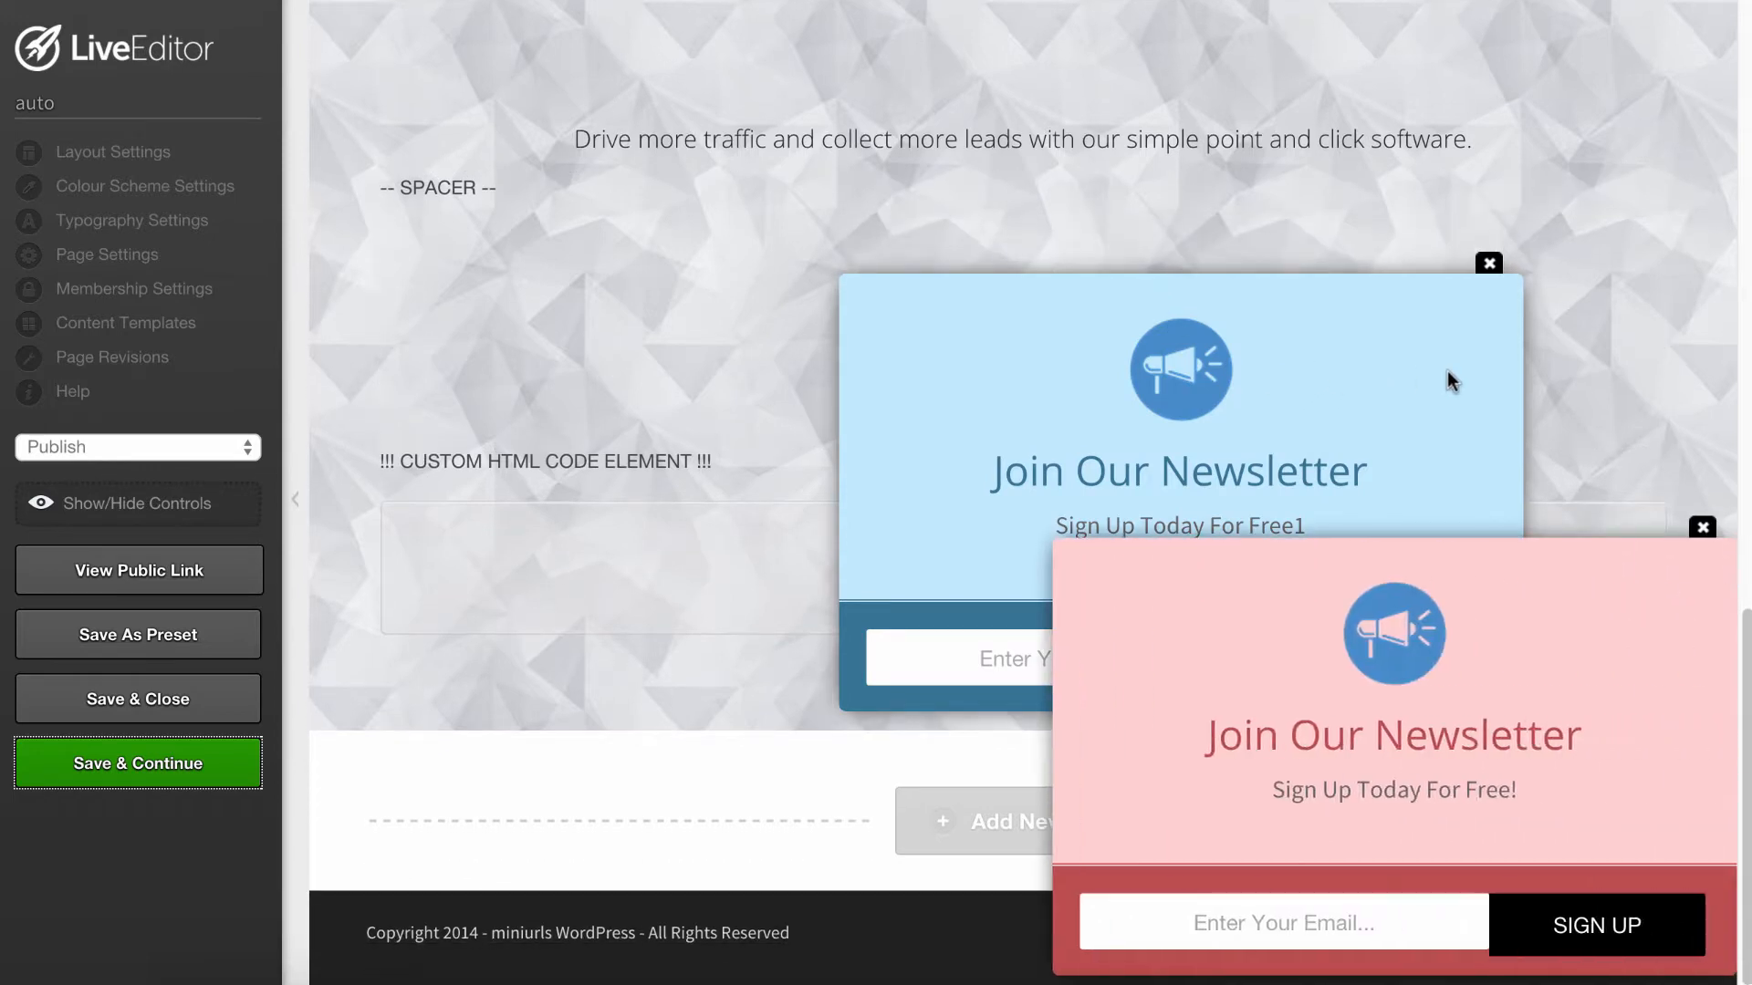
pyautogui.scroll(2, 1387, 374)
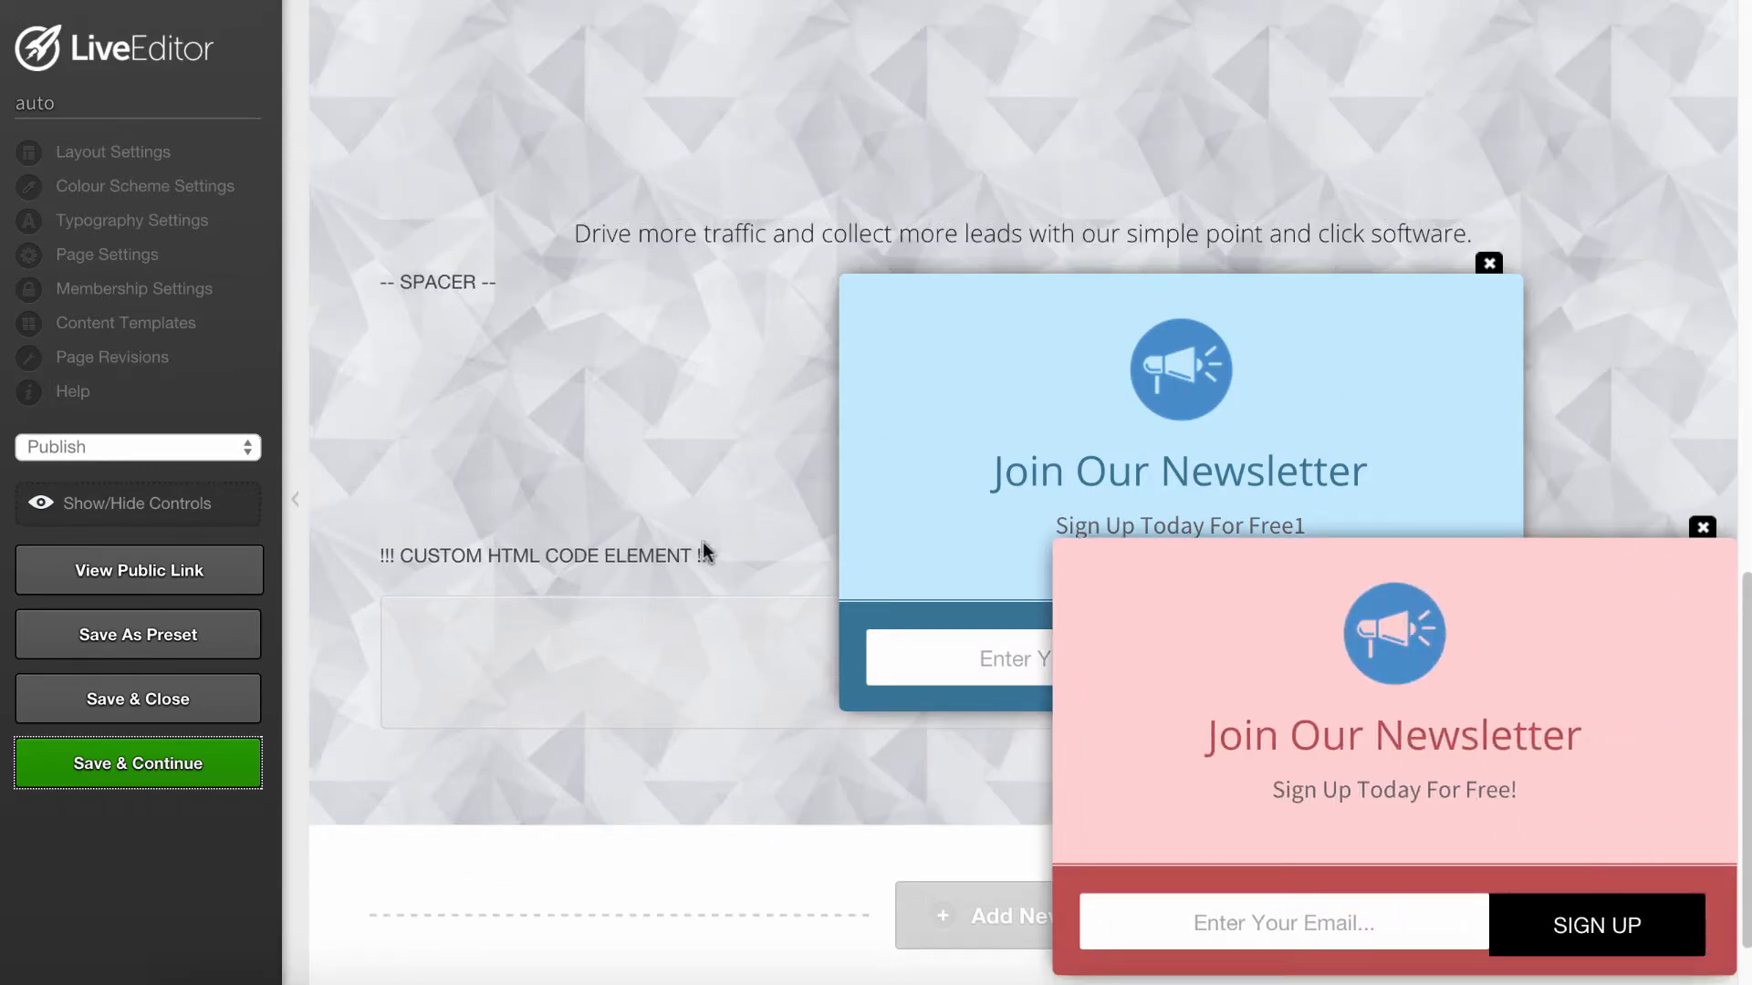
pyautogui.click(1490, 265)
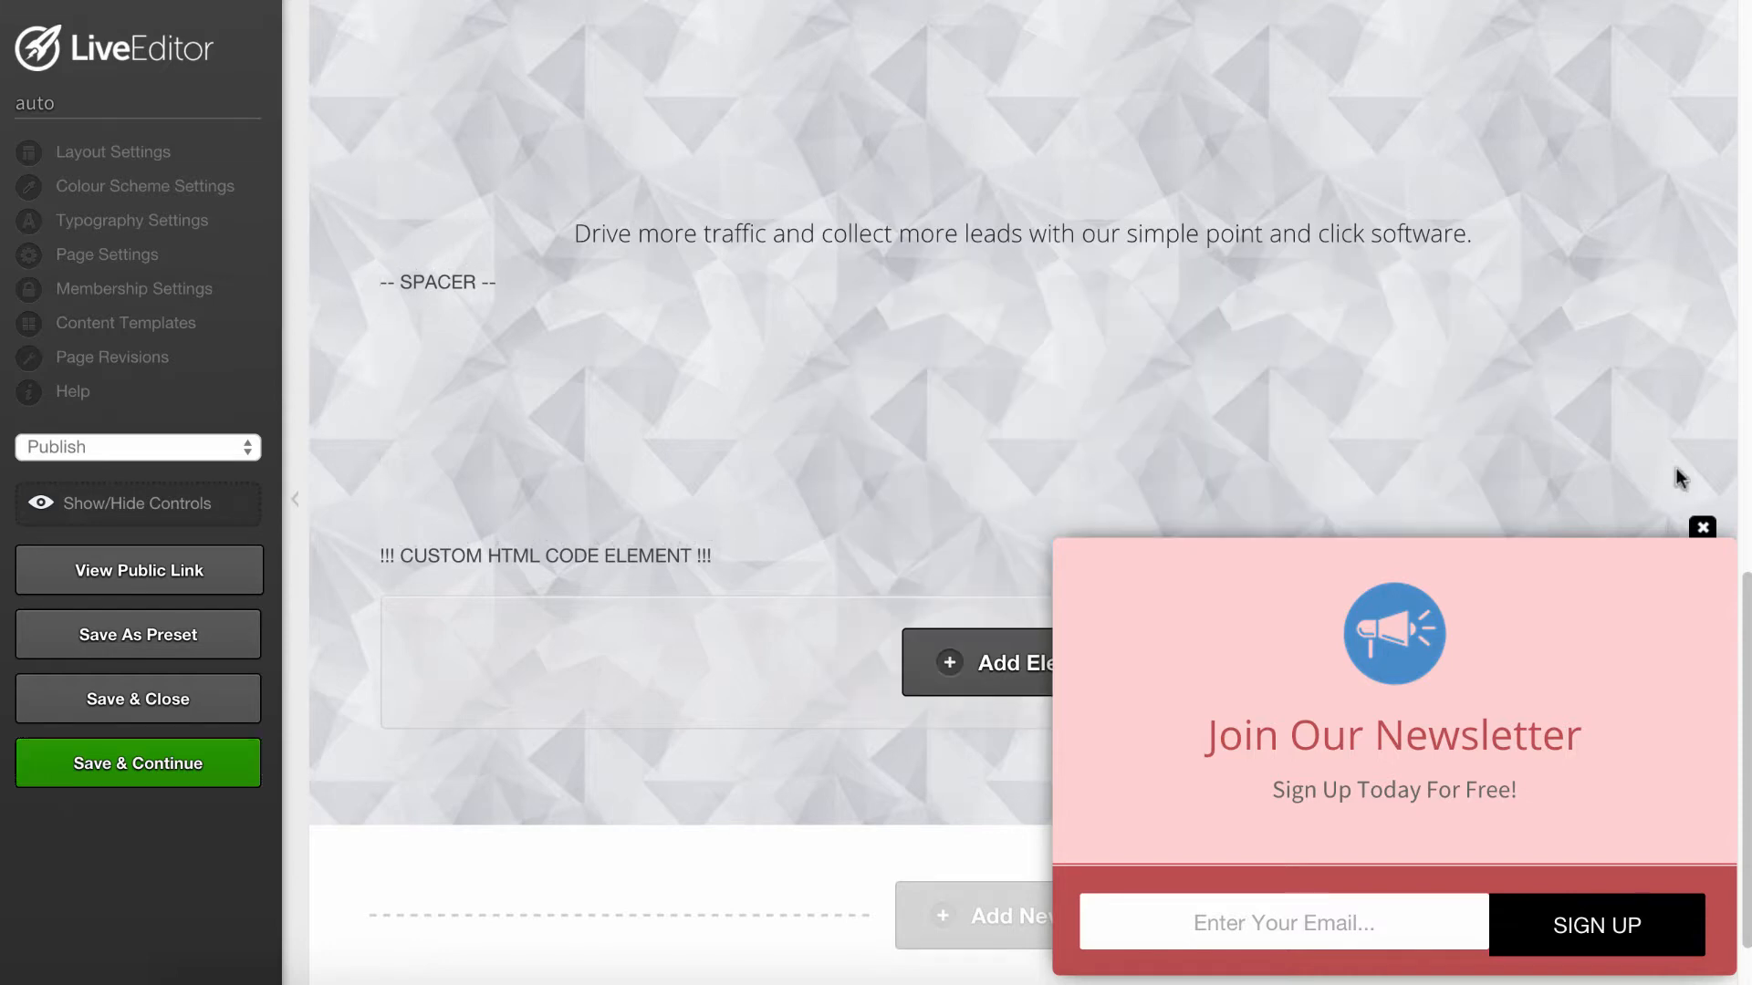
pyautogui.click(1701, 528)
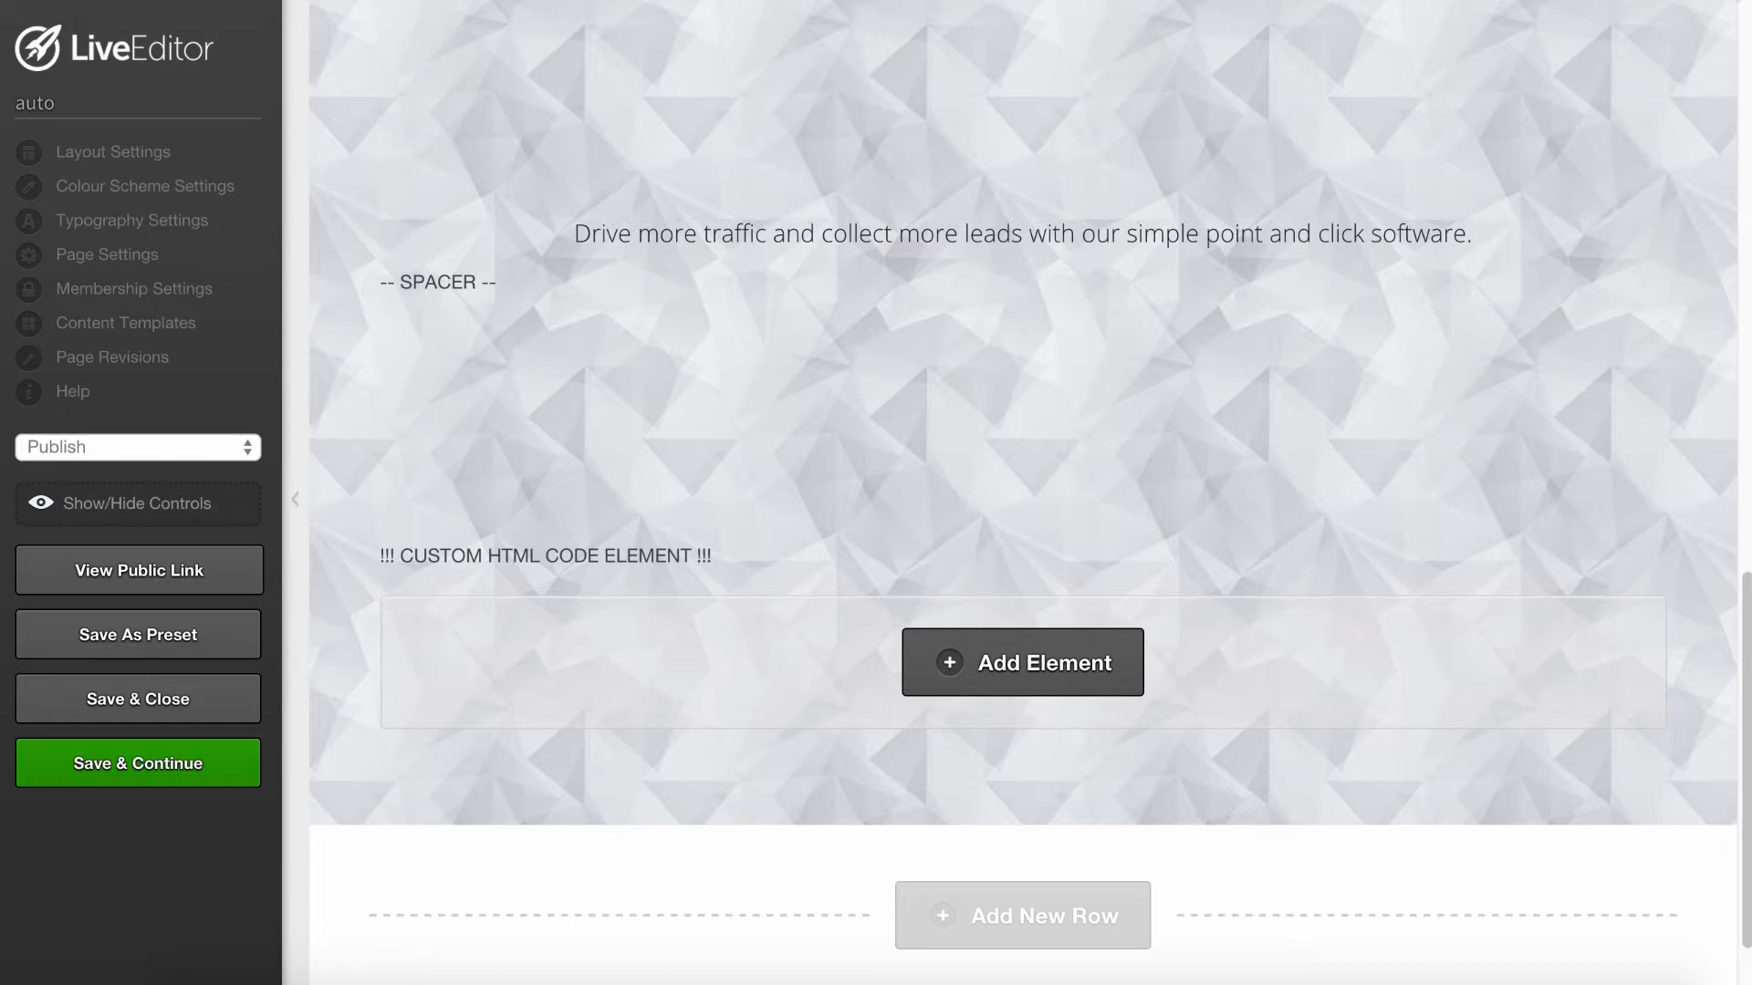
# - Open a new incognito window and load the published page to test the timed popup
pyautogui.click(1751, 0)
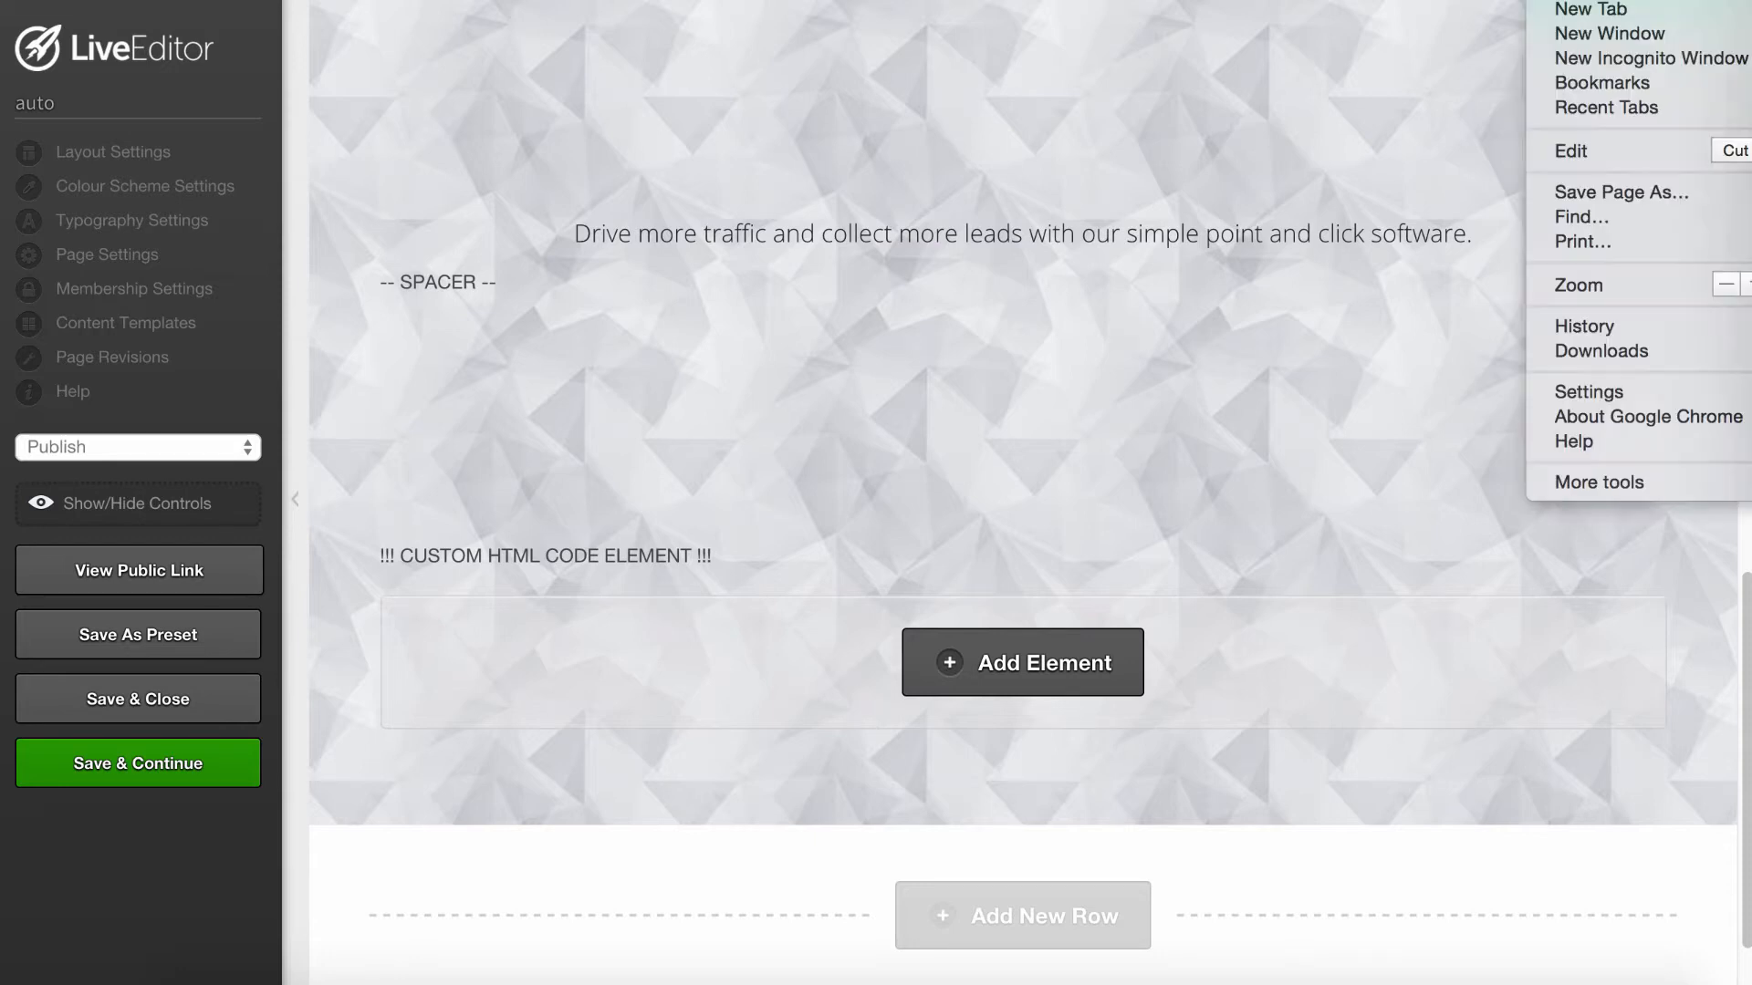
pyautogui.click(1678, 58)
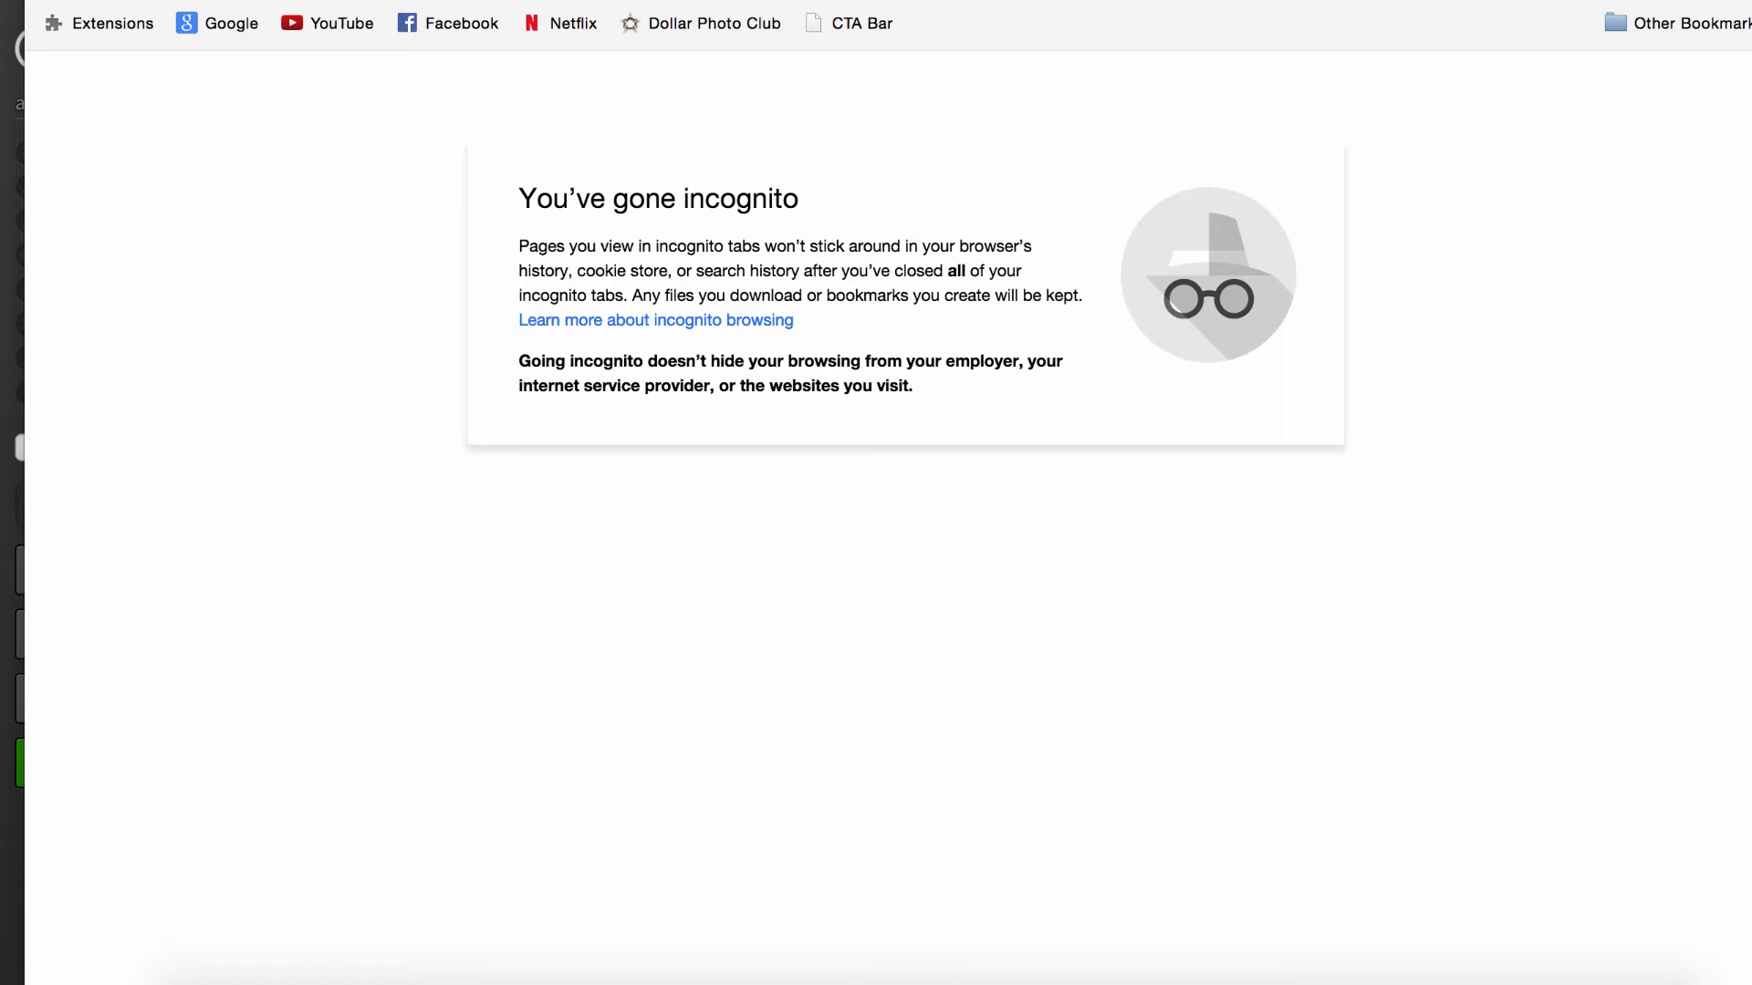
pyautogui.press('Return')
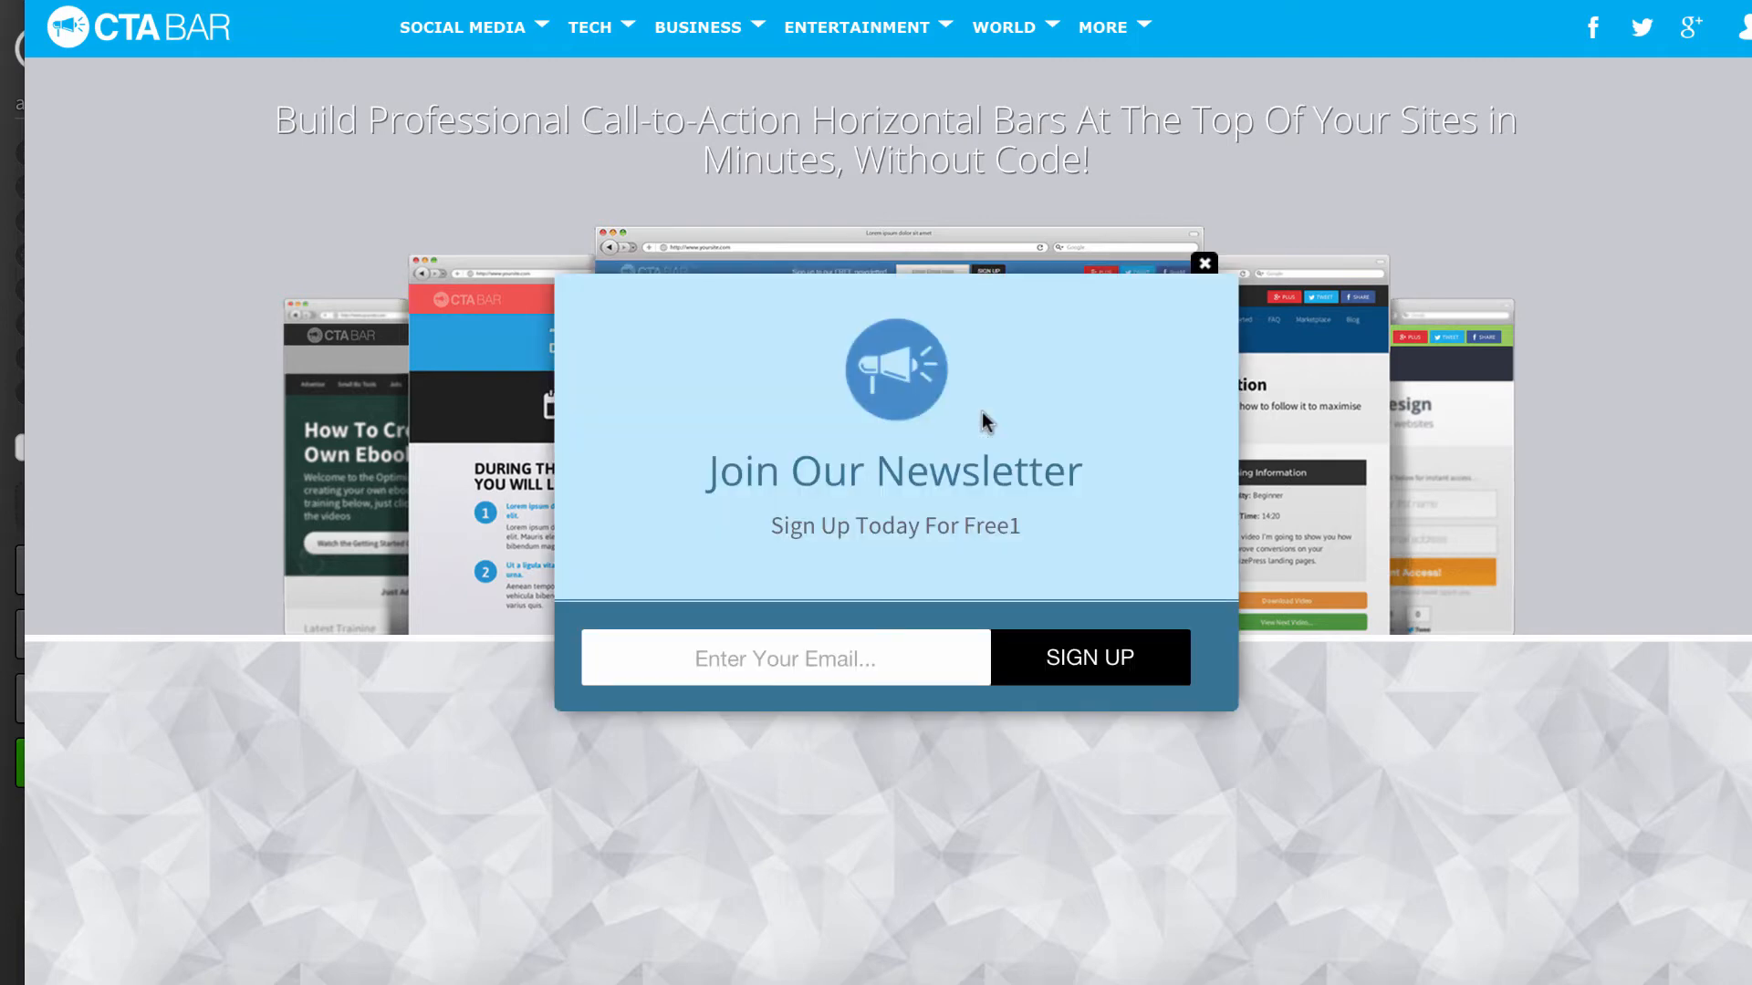
# - Close the popup on the live page, test the scroll-triggered slider form and close it
pyautogui.click(1205, 266)
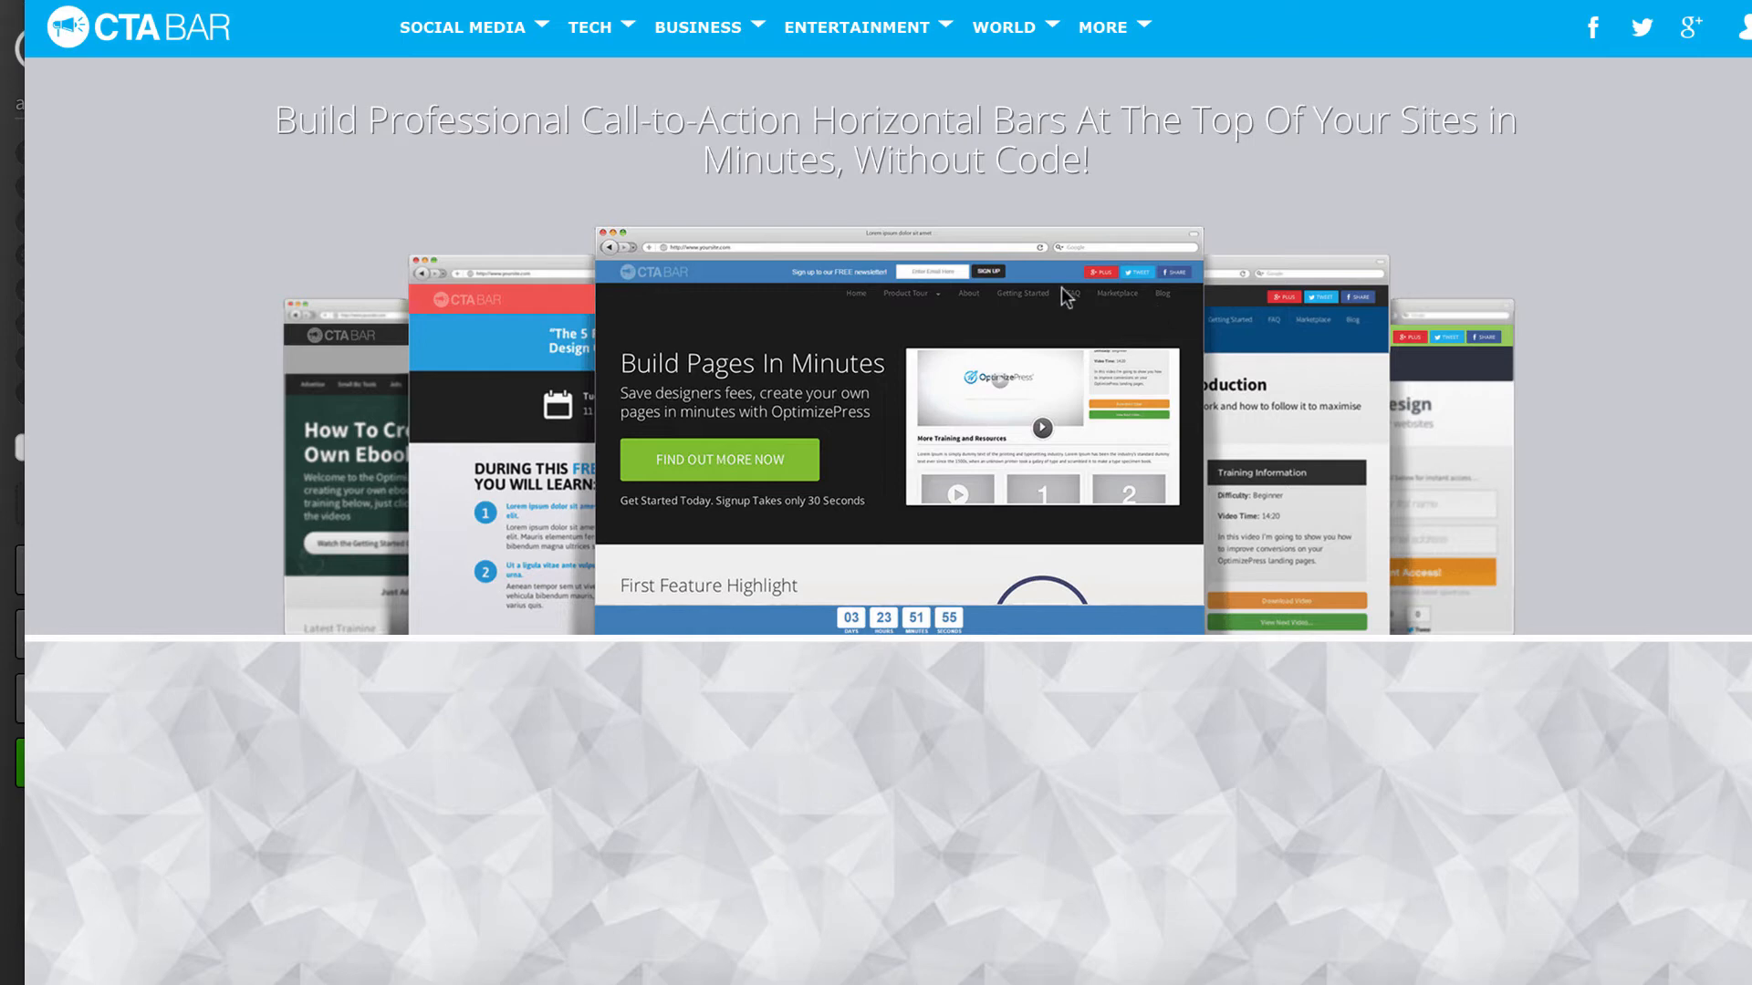
pyautogui.scroll(-2, 1060, 287)
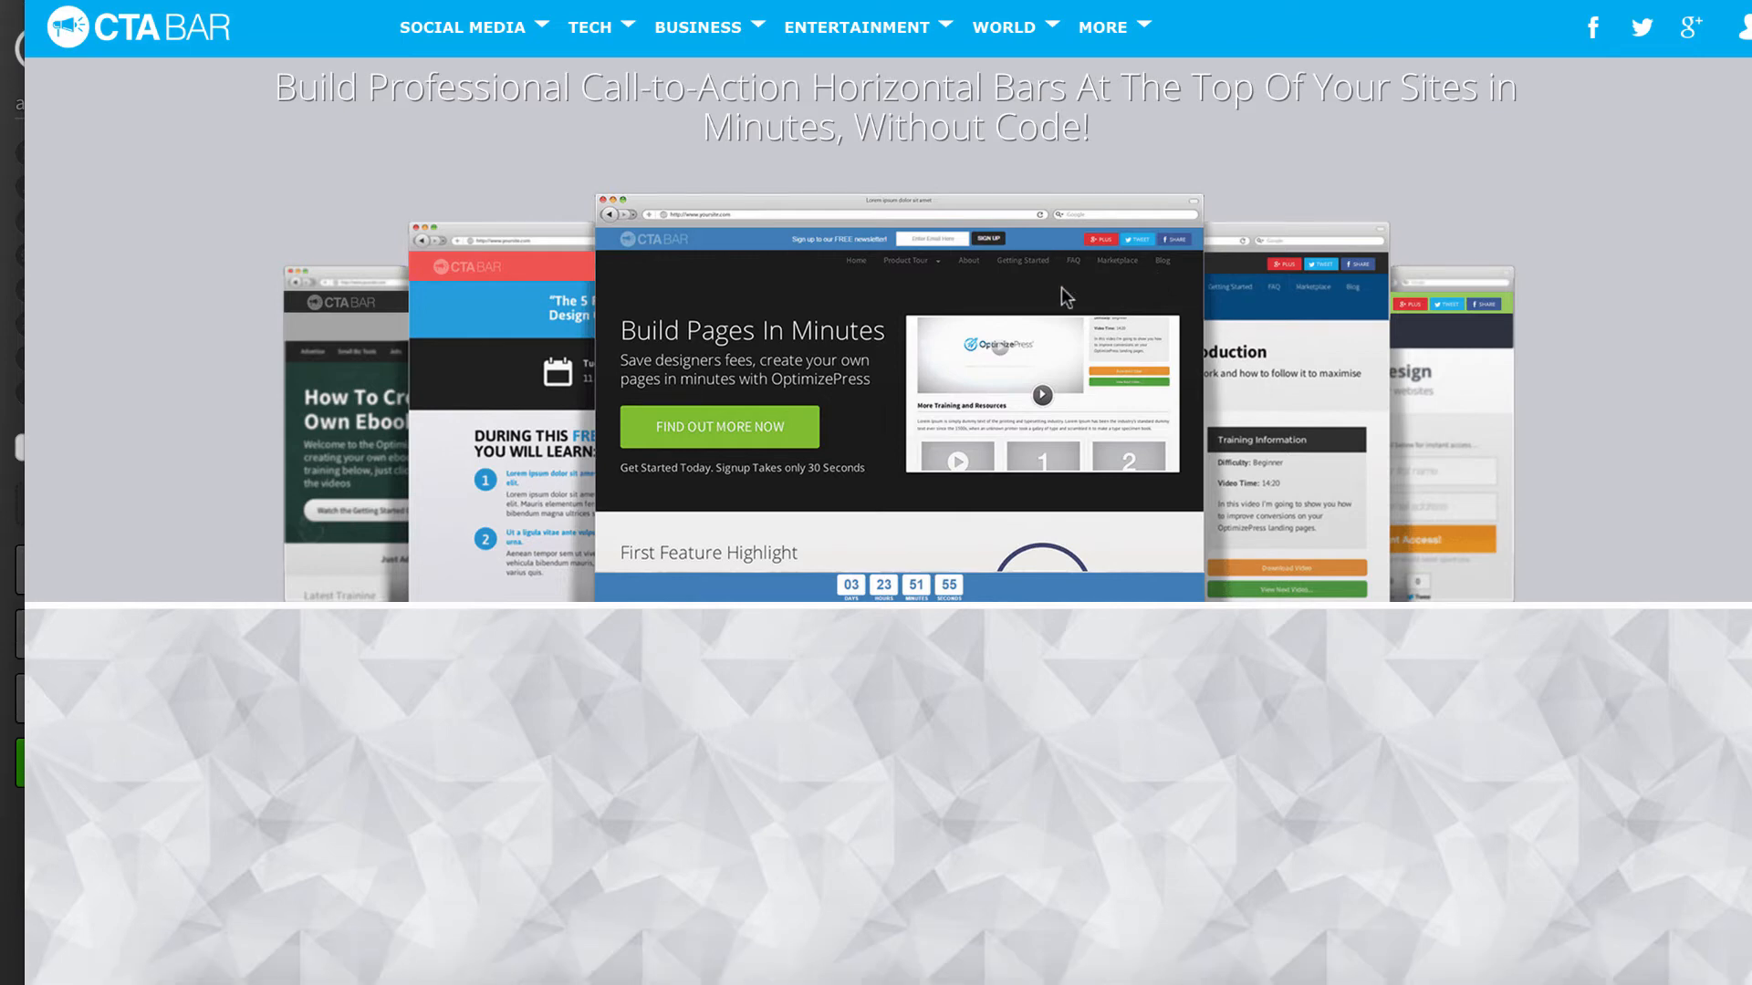
pyautogui.scroll(-1, 1060, 286)
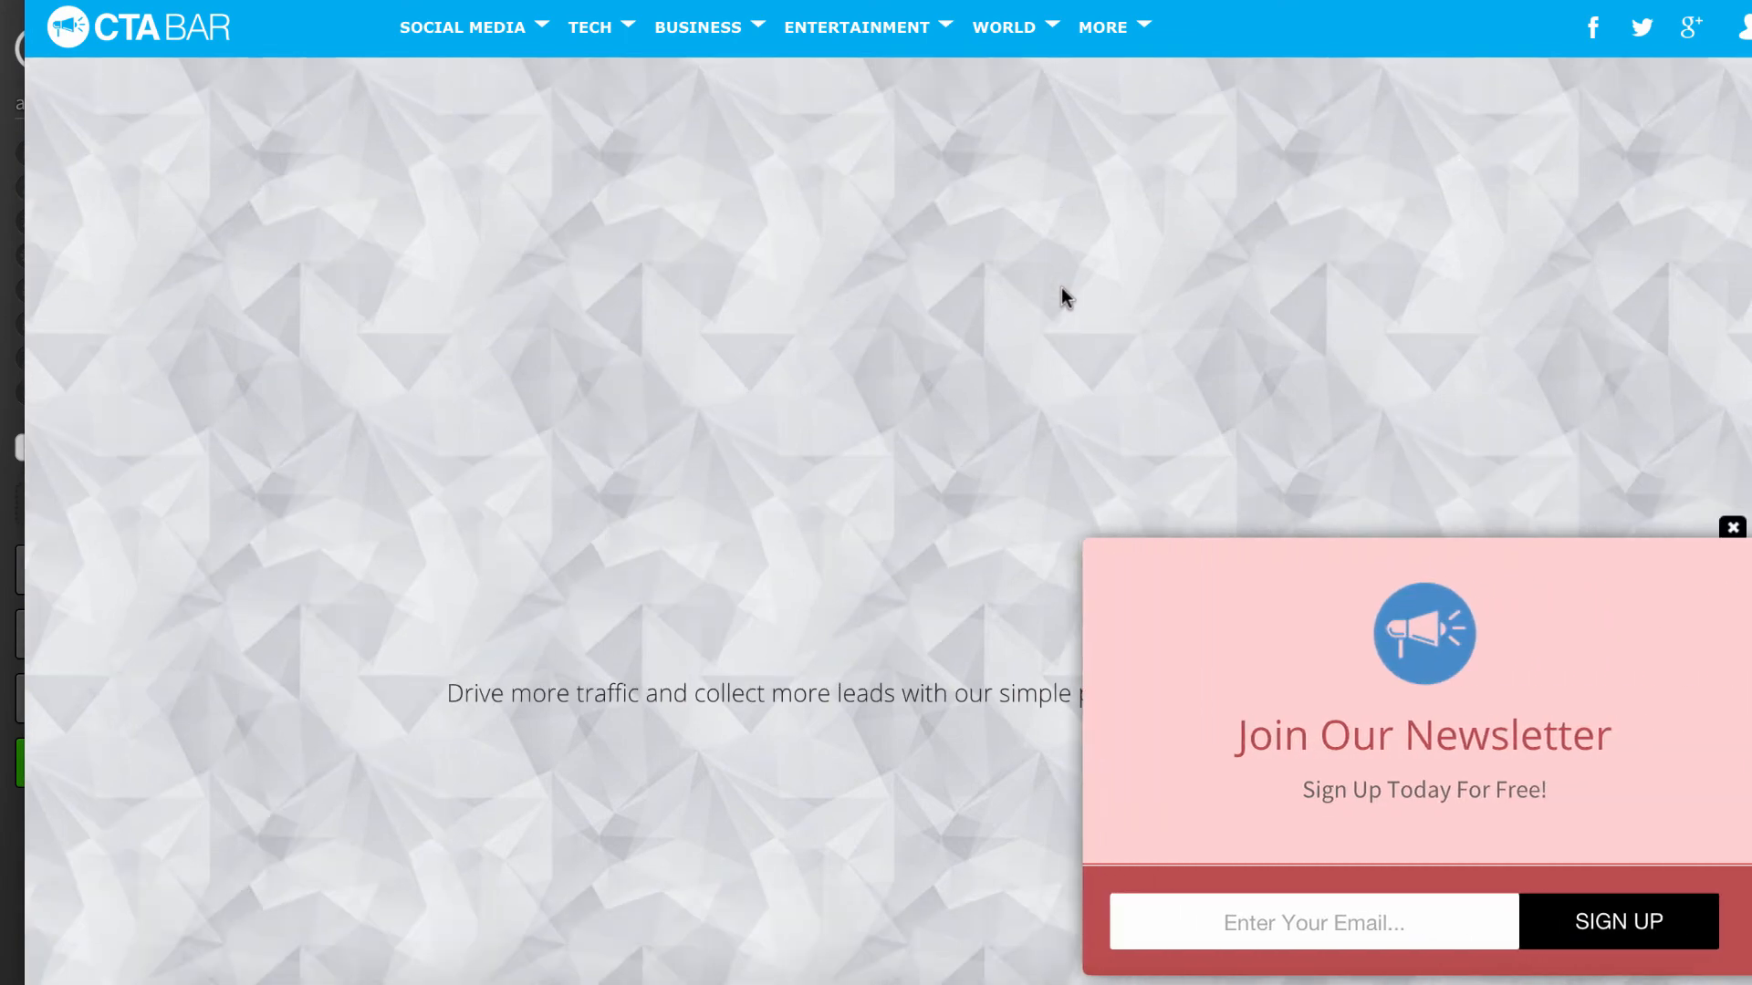
pyautogui.scroll(-2, 1211, 332)
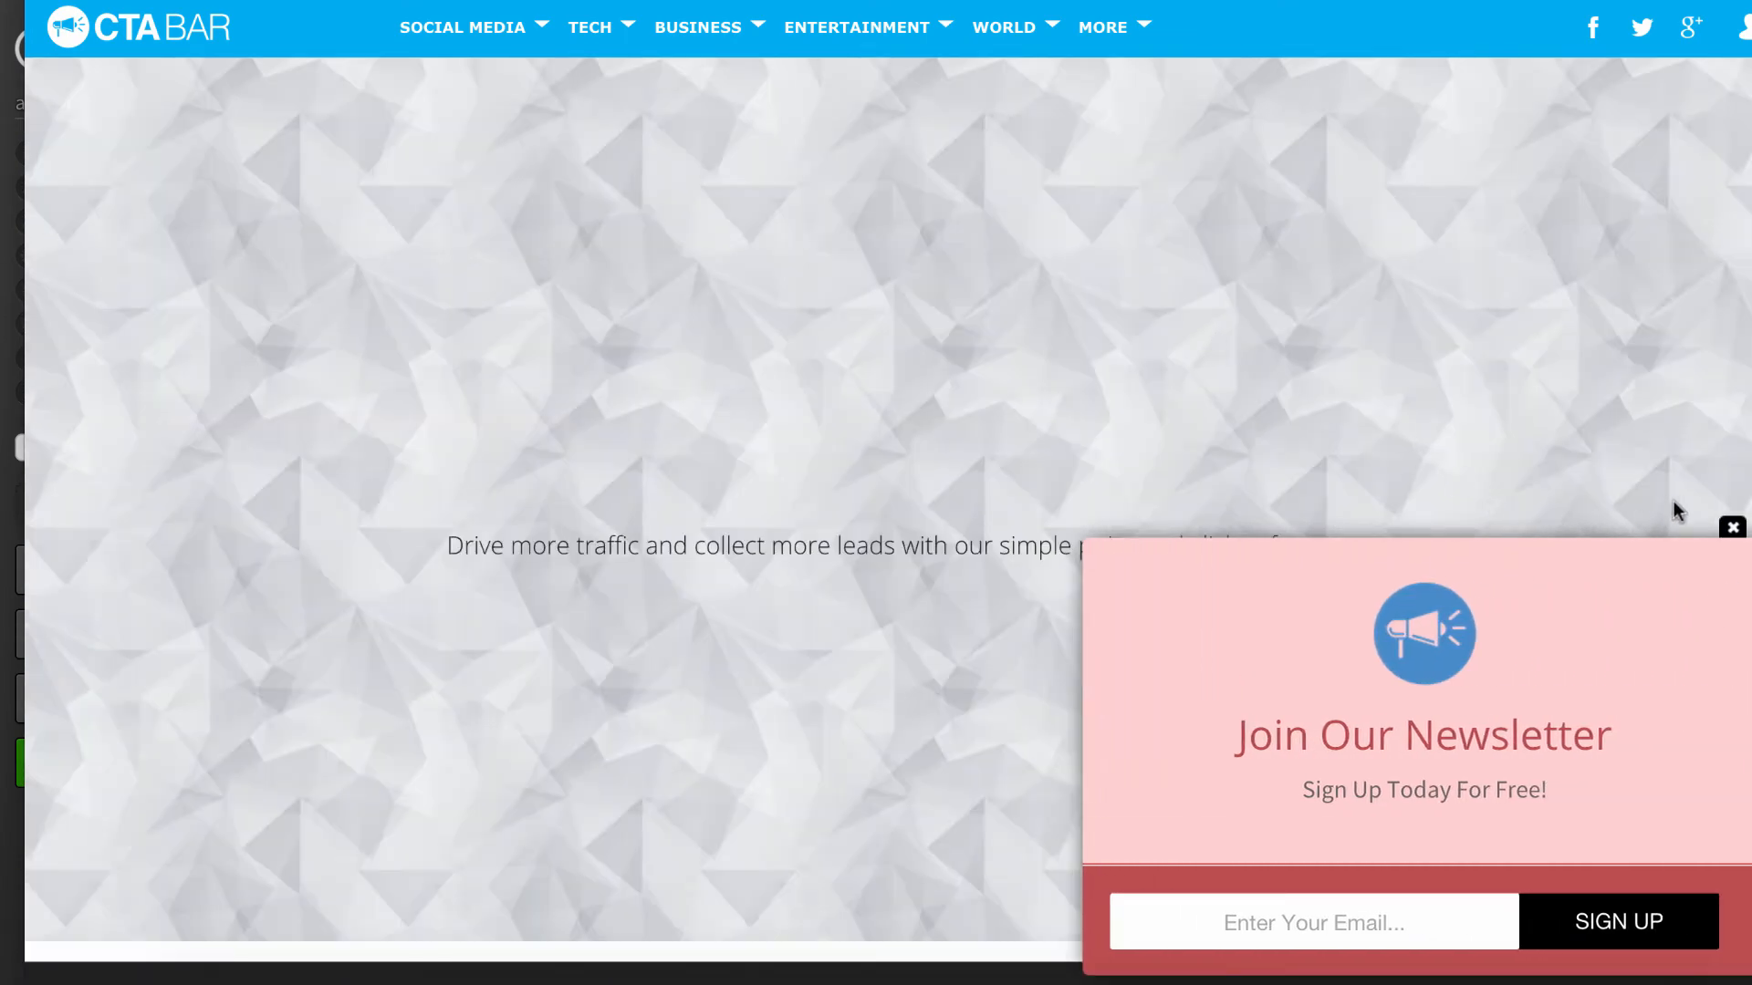
pyautogui.click(1732, 532)
pyautogui.scroll(5, 913, 411)
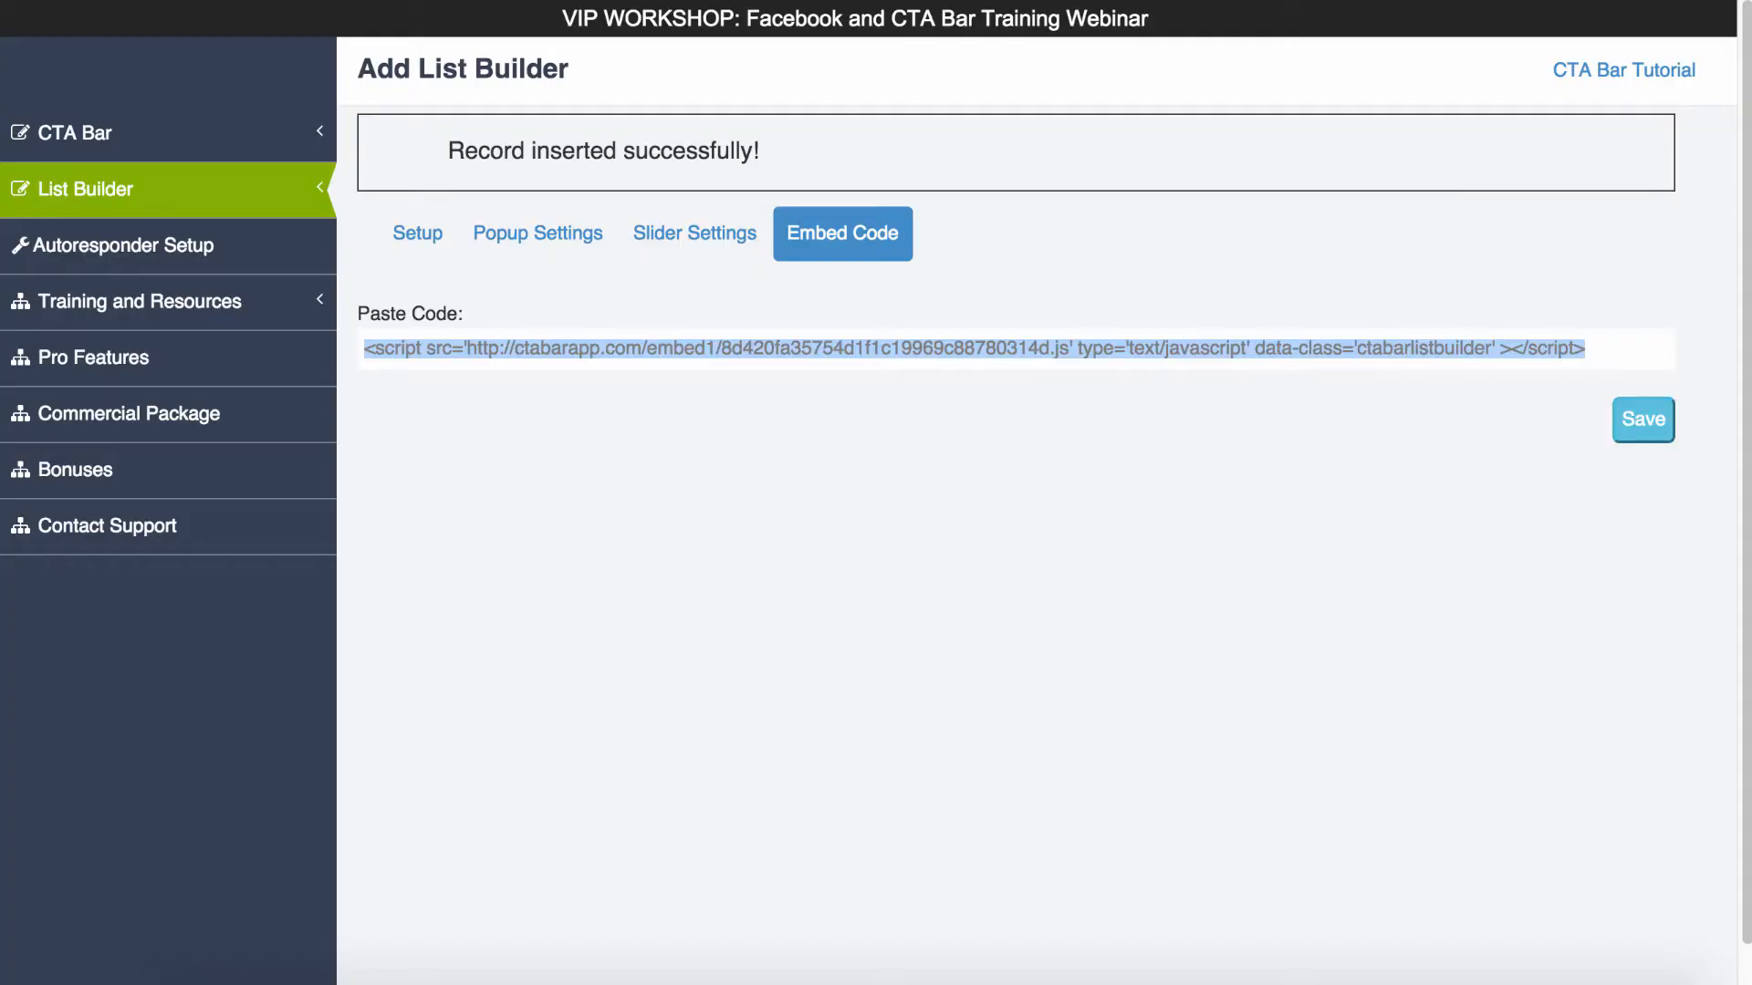
# - Switch back to CTA Bar, set the popup form's Display On option to Page Exit and save the list builder
pyautogui.click(558, 240)
pyautogui.scroll(-12, 703, 395)
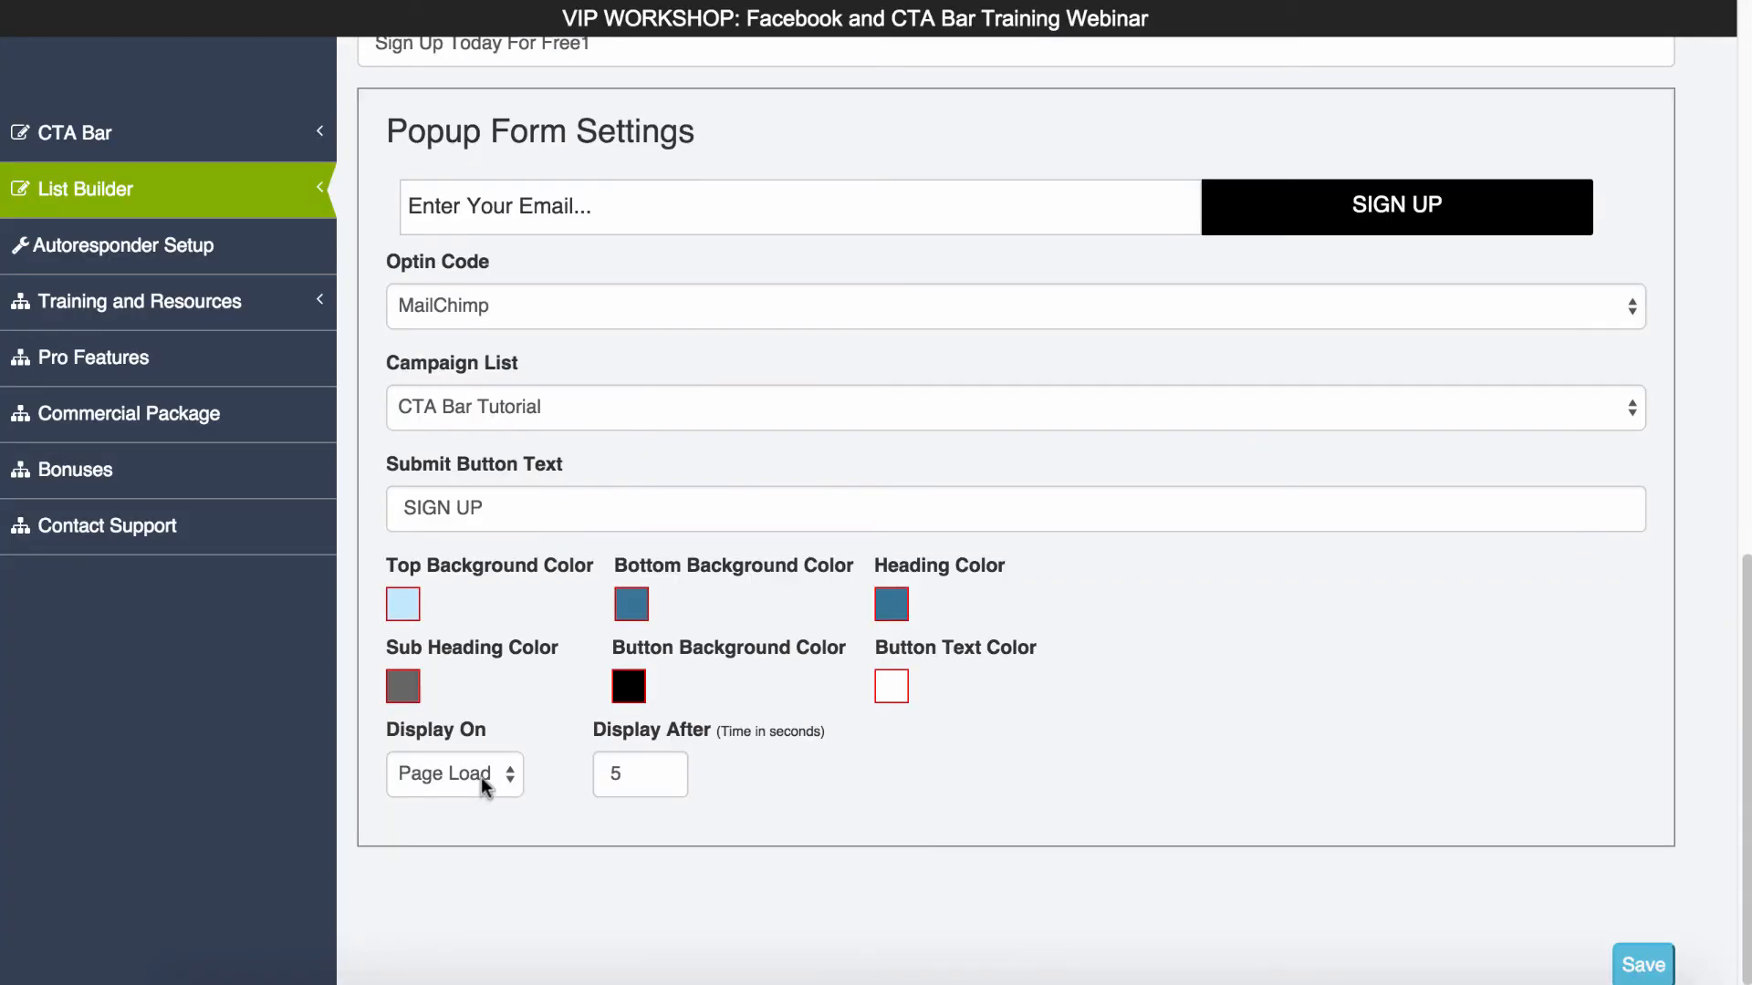
pyautogui.click(486, 777)
pyautogui.click(477, 805)
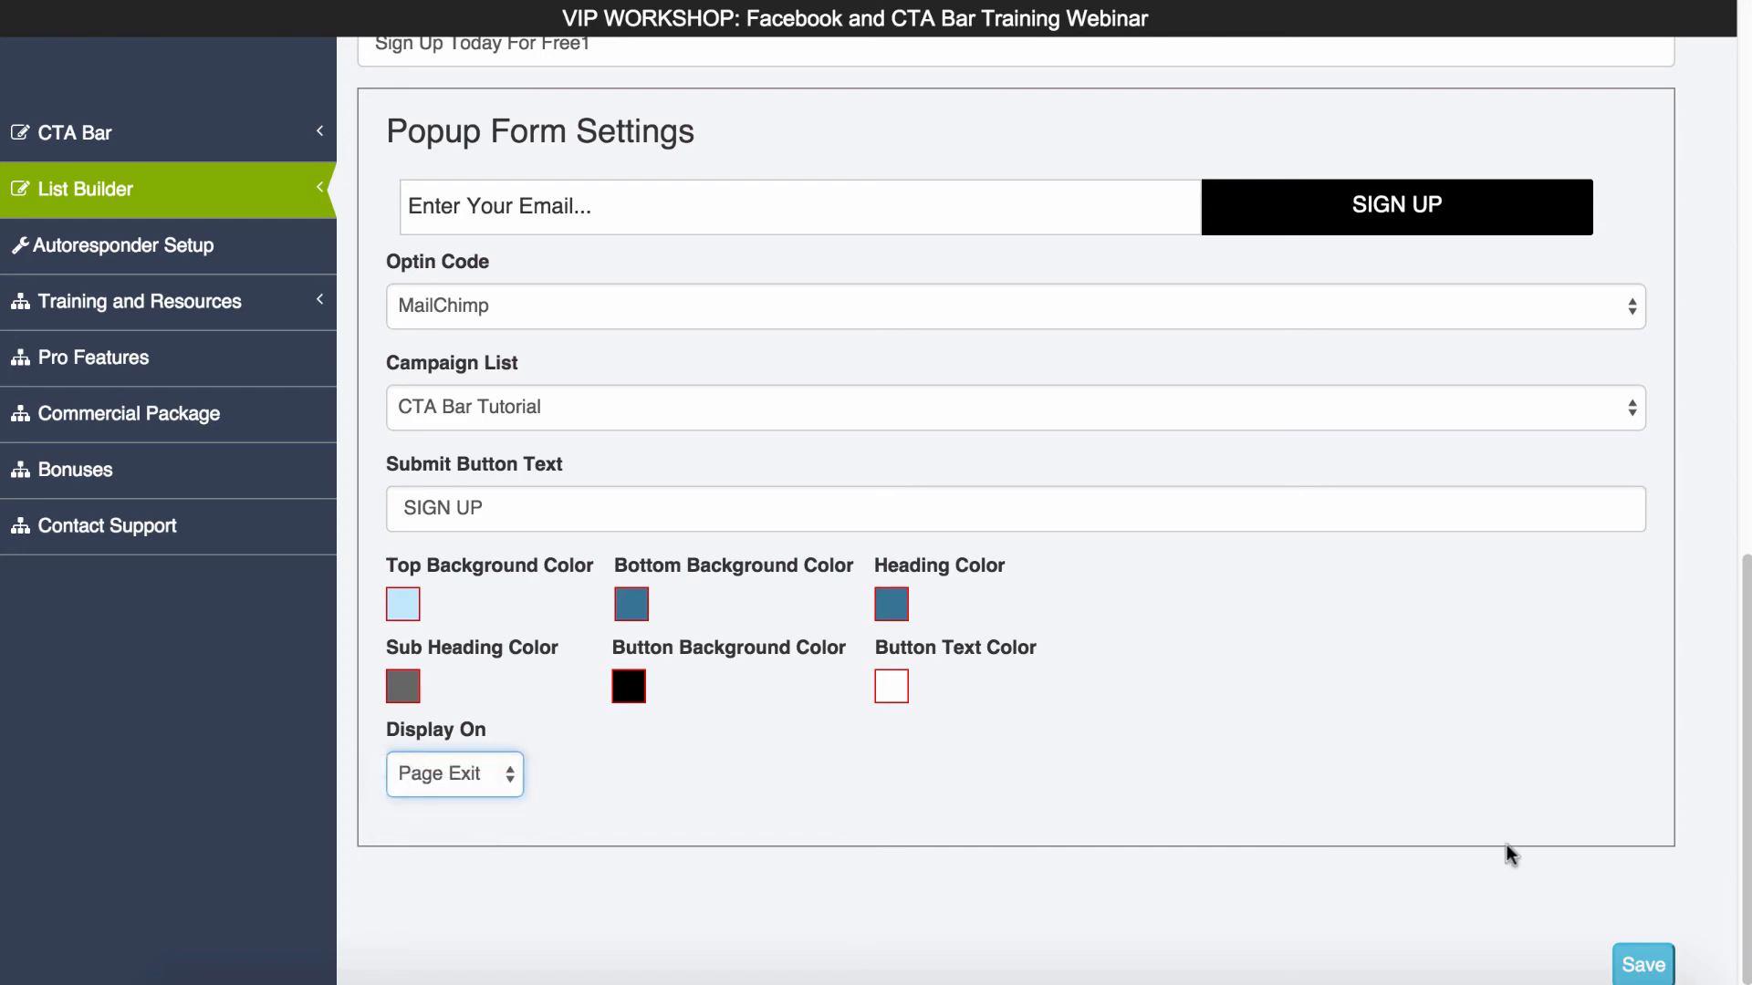
pyautogui.click(1638, 965)
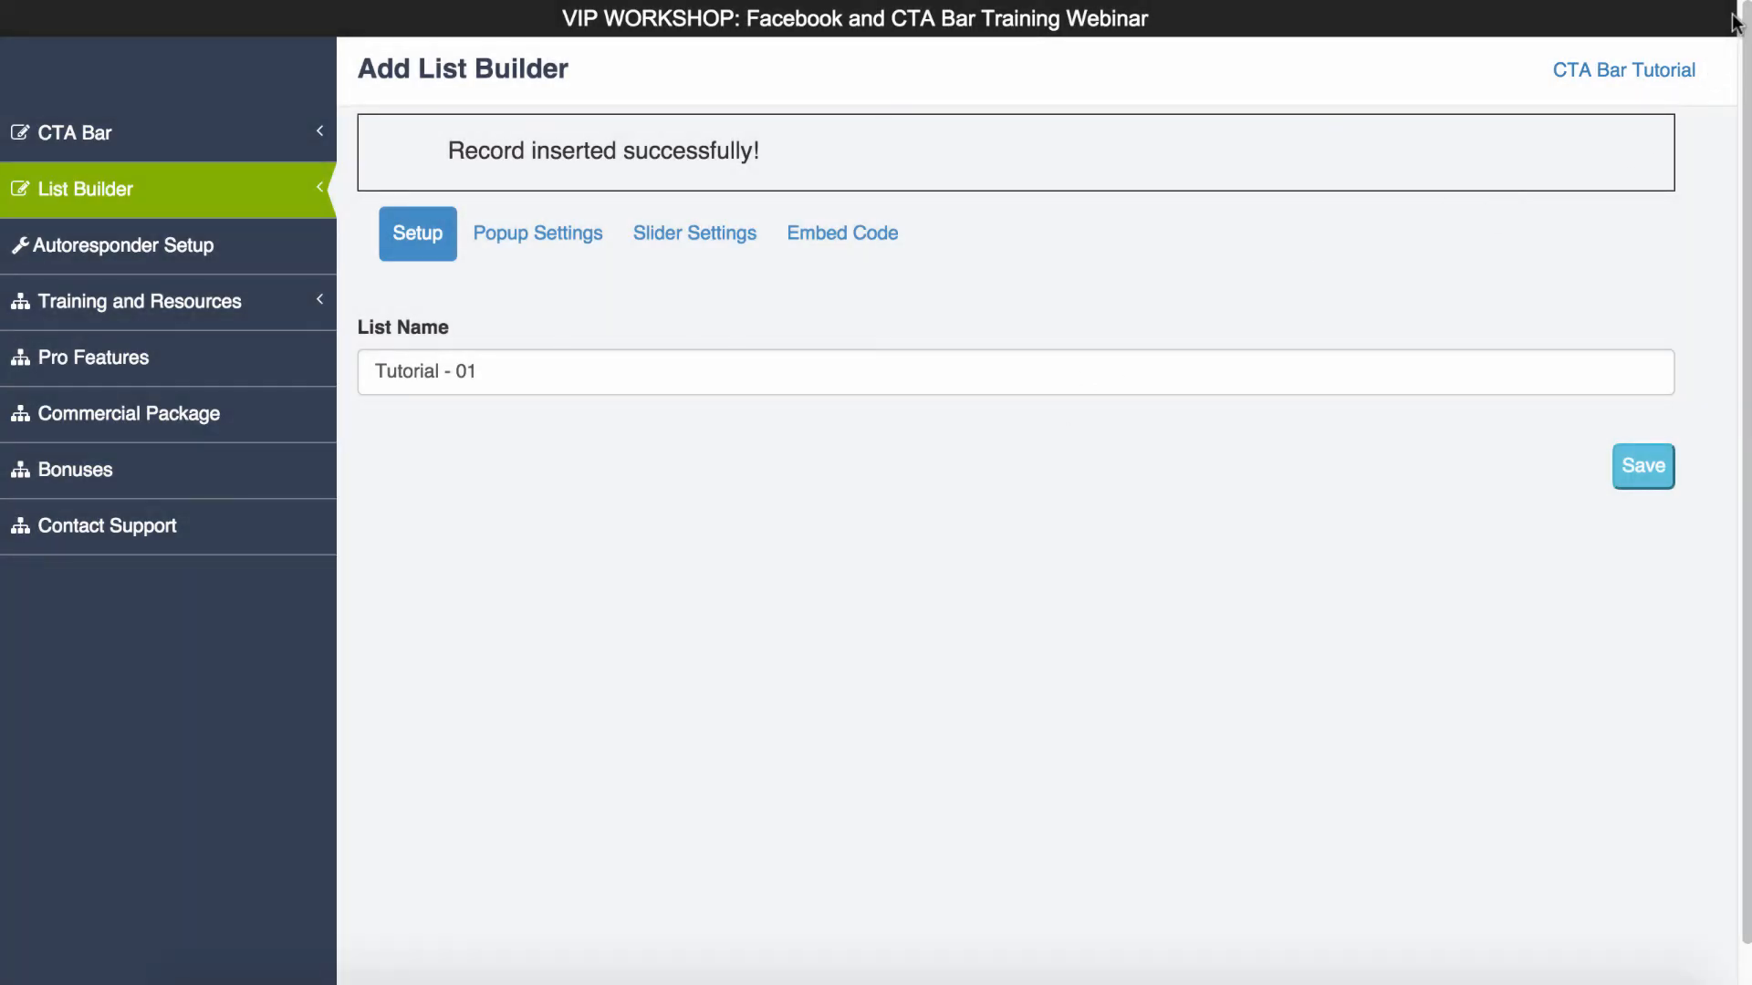
# - Reload the published page in a fresh incognito window, test the slider form, close it and return to the page's start
pyautogui.press('super+shift+n')
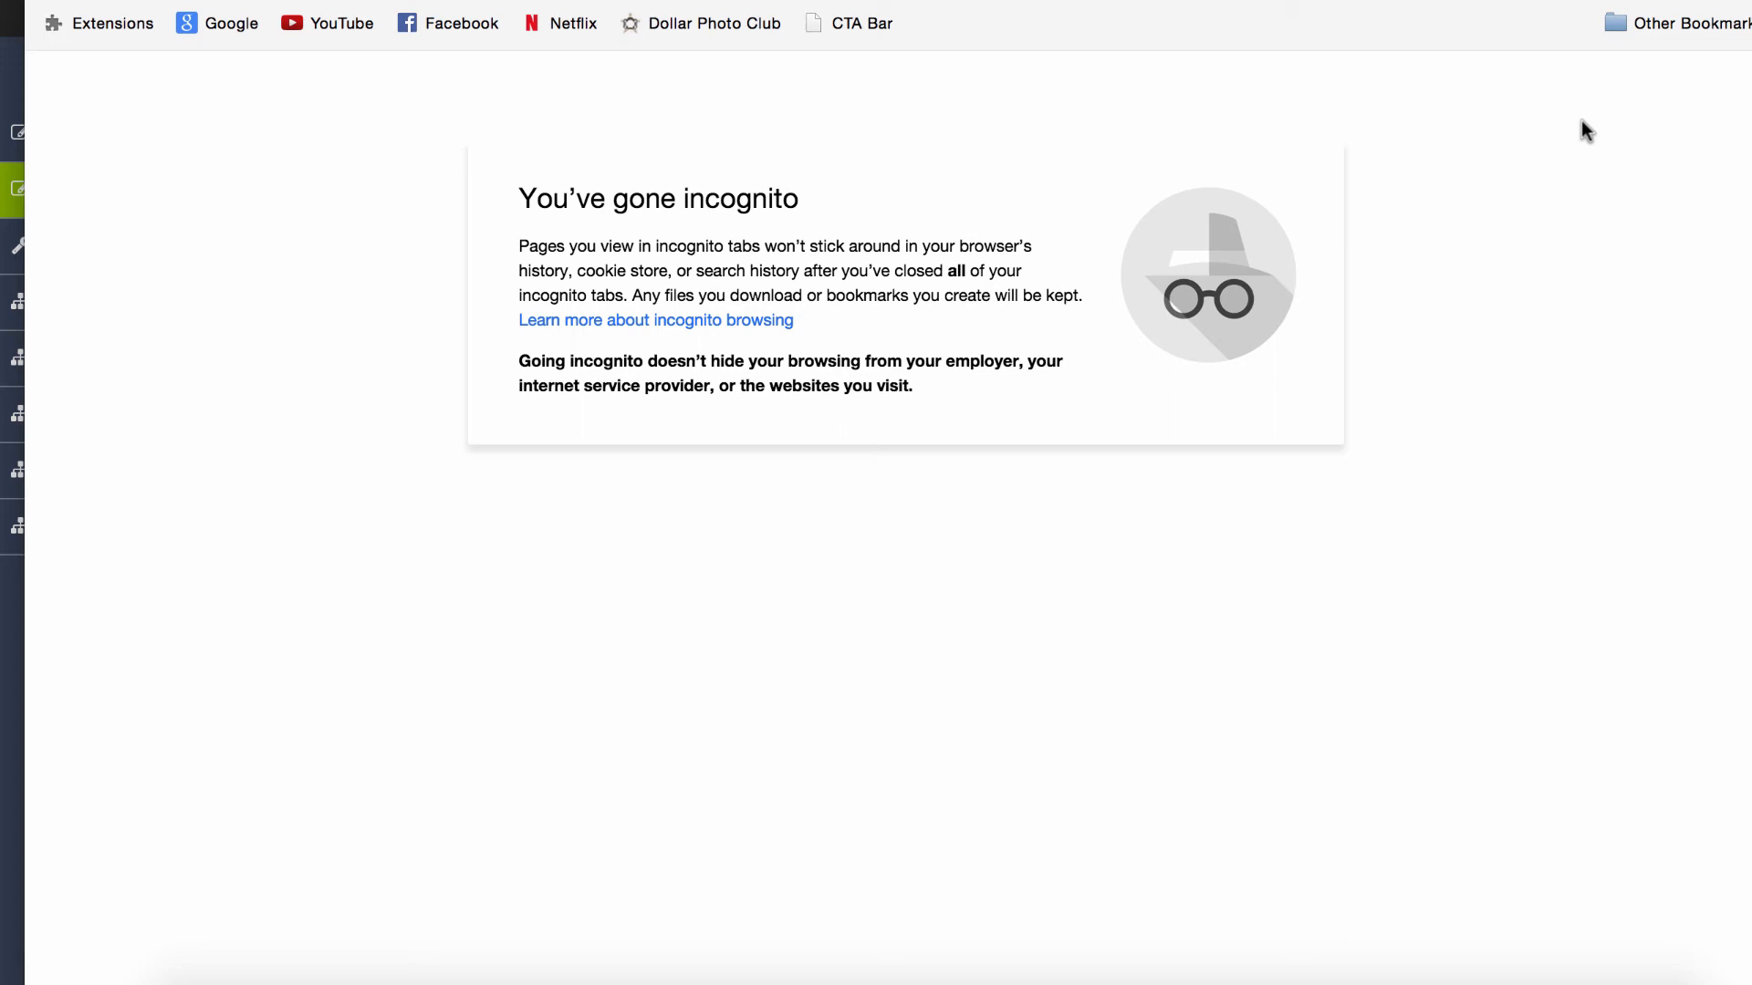
pyautogui.press('Return')
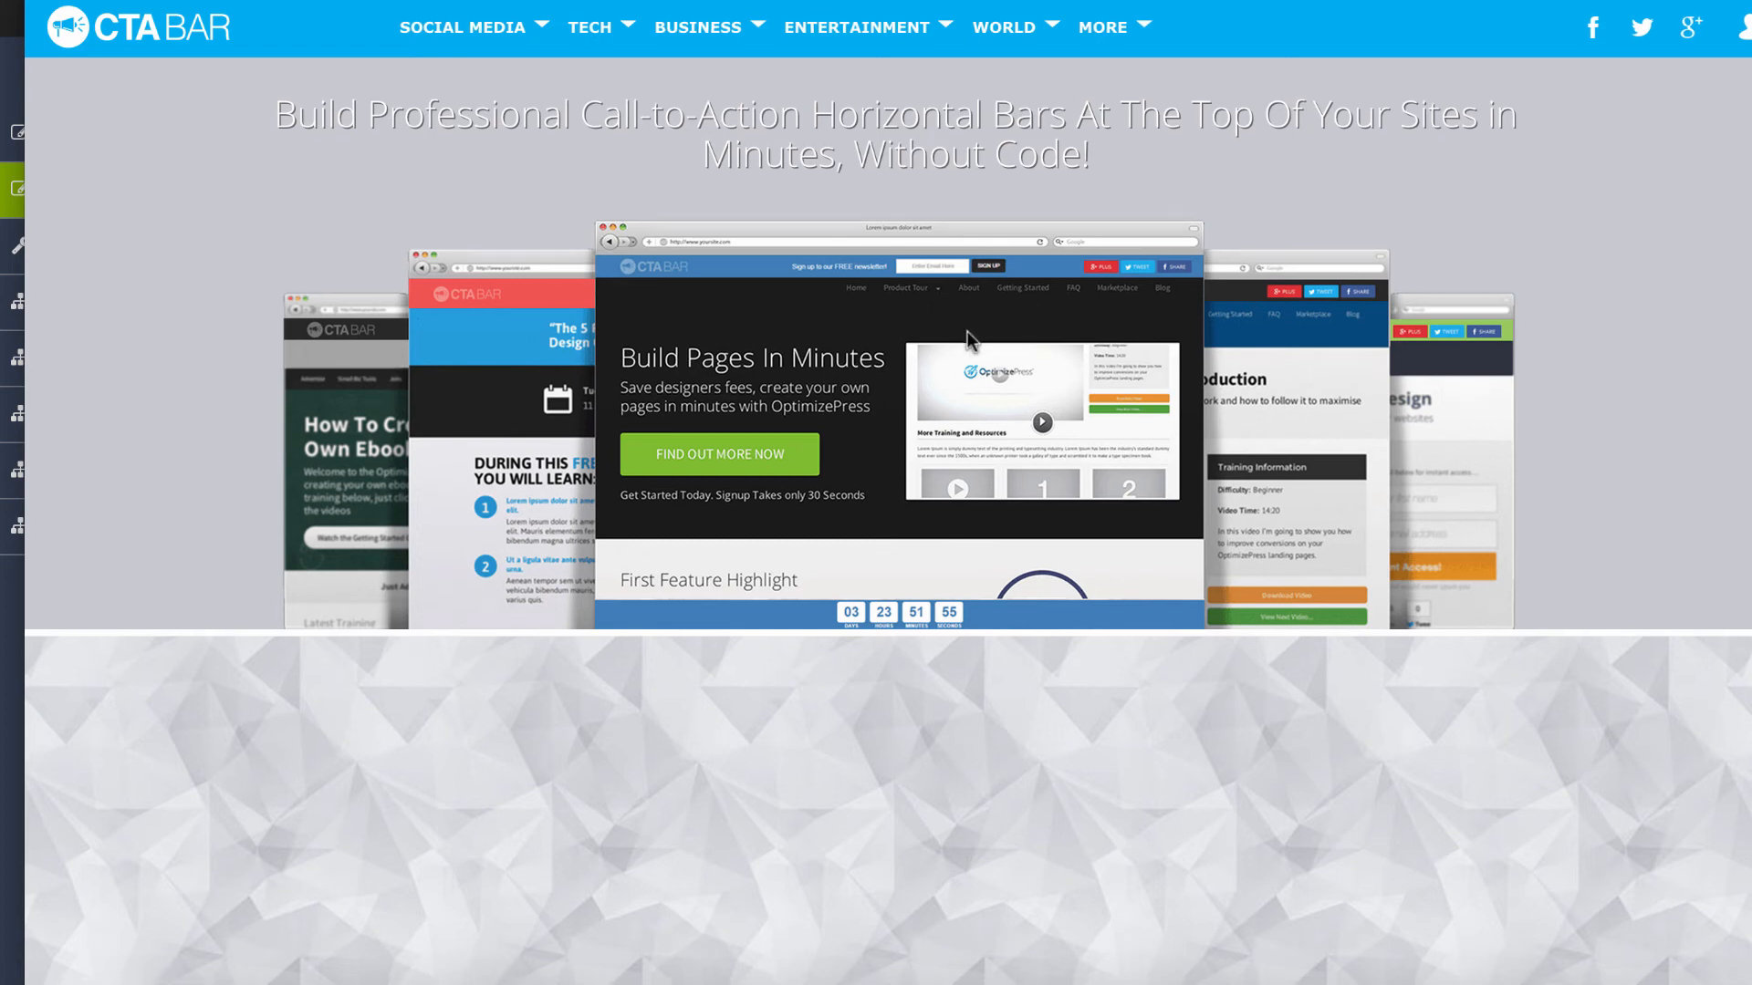
pyautogui.scroll(-5, 967, 331)
pyautogui.scroll(-2, 980, 346)
pyautogui.scroll(1, 983, 349)
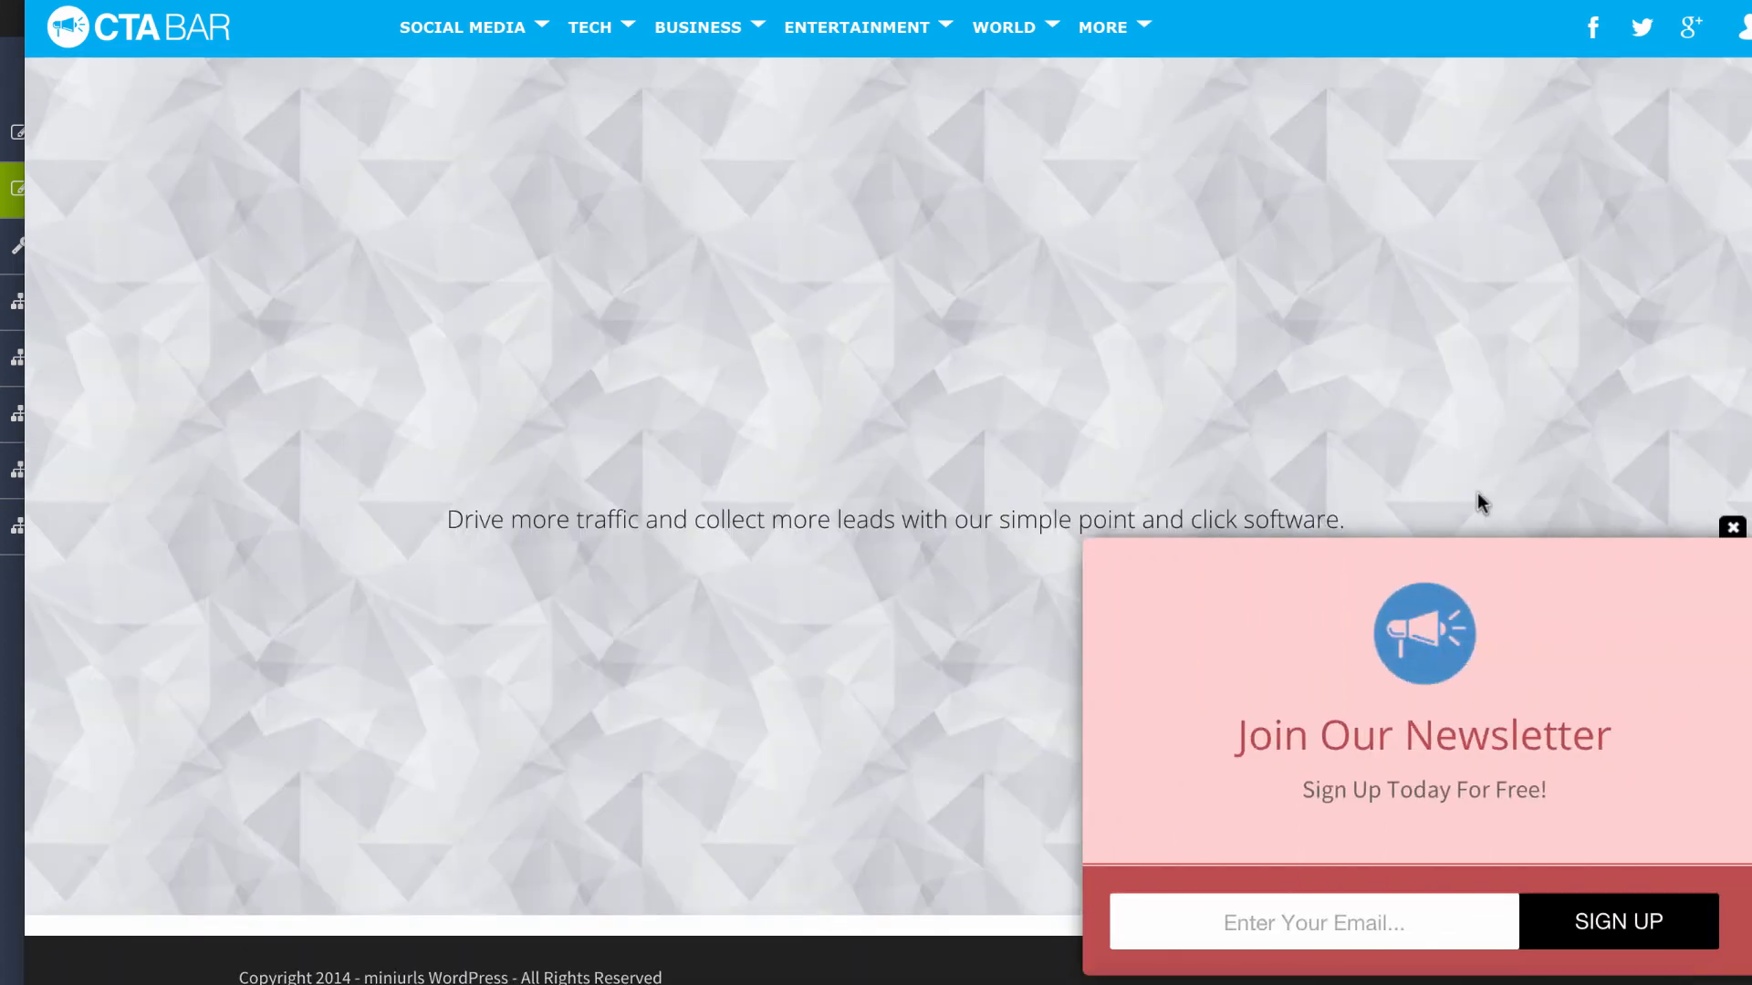
pyautogui.click(1722, 535)
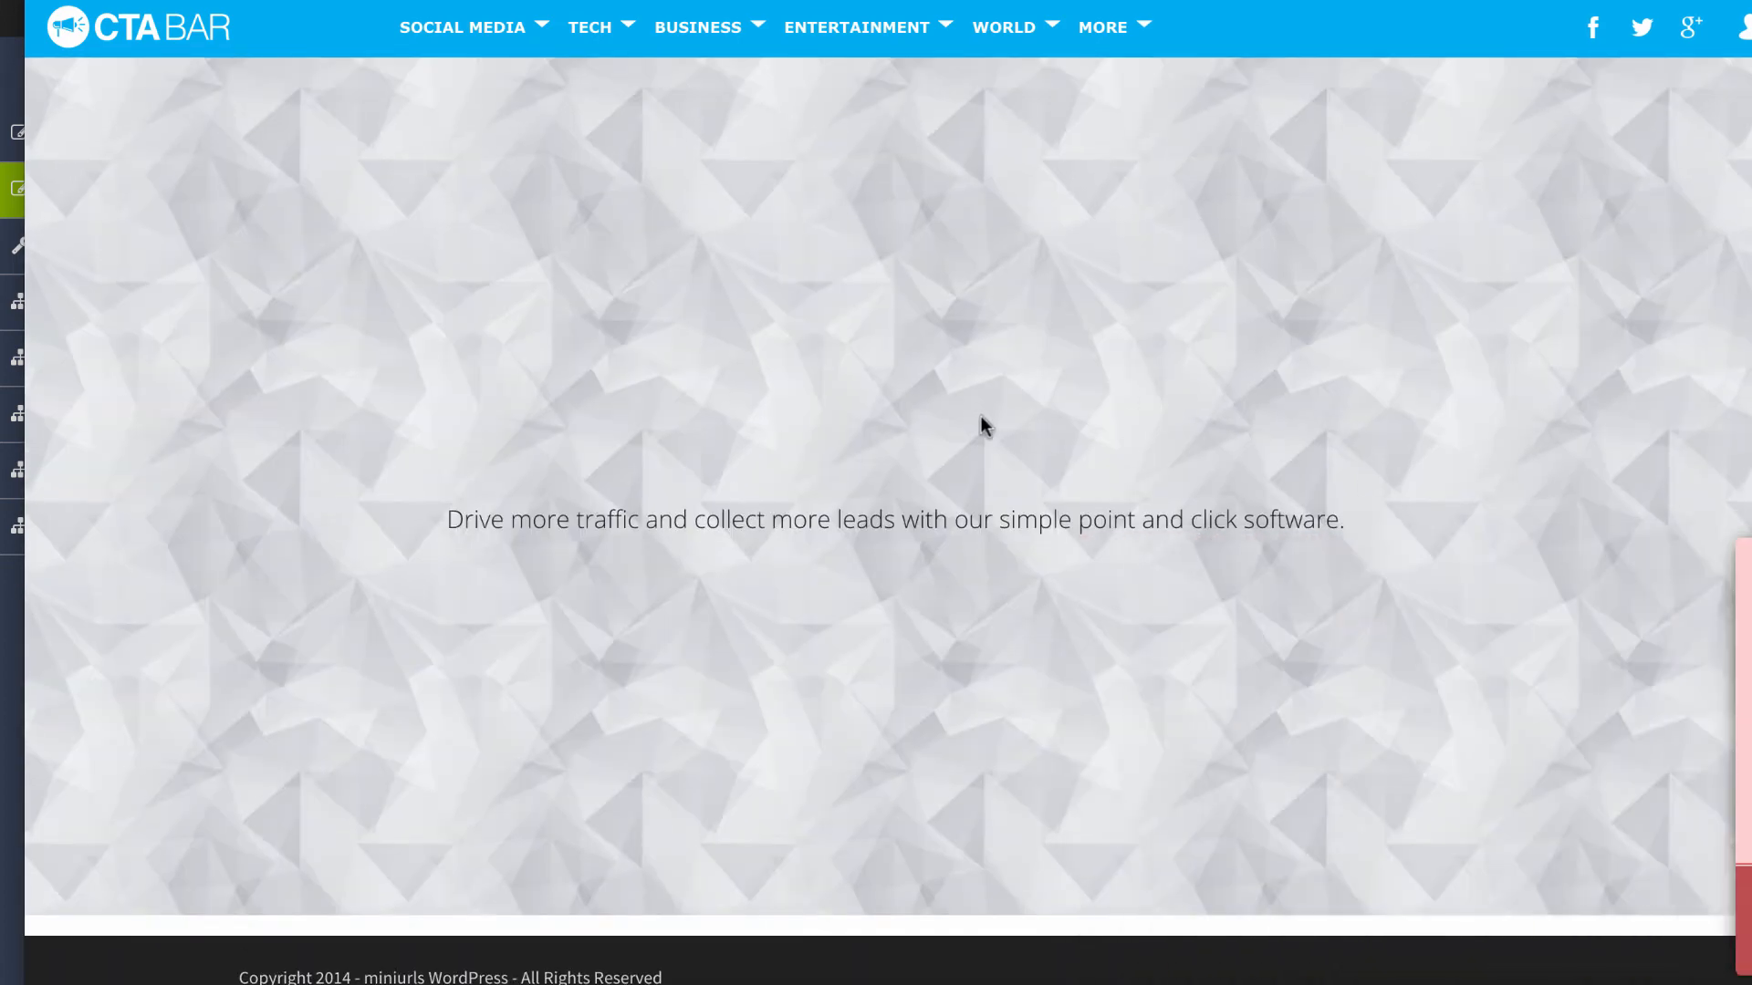
pyautogui.scroll(5, 976, 415)
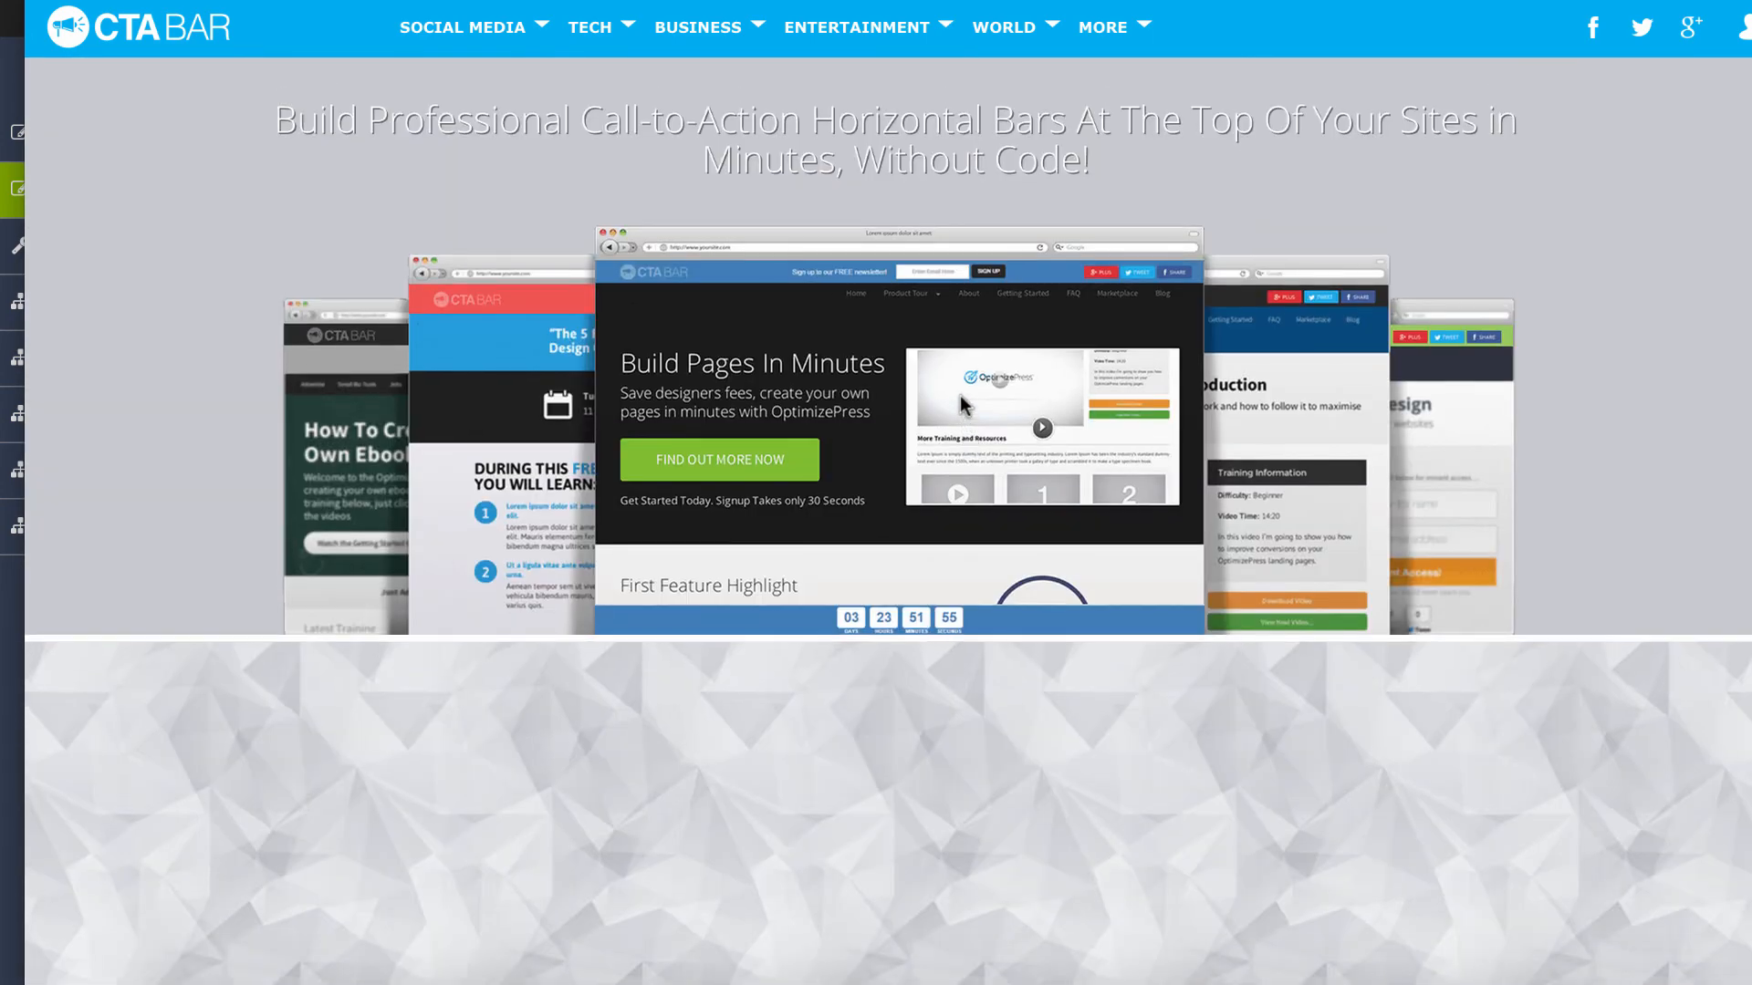